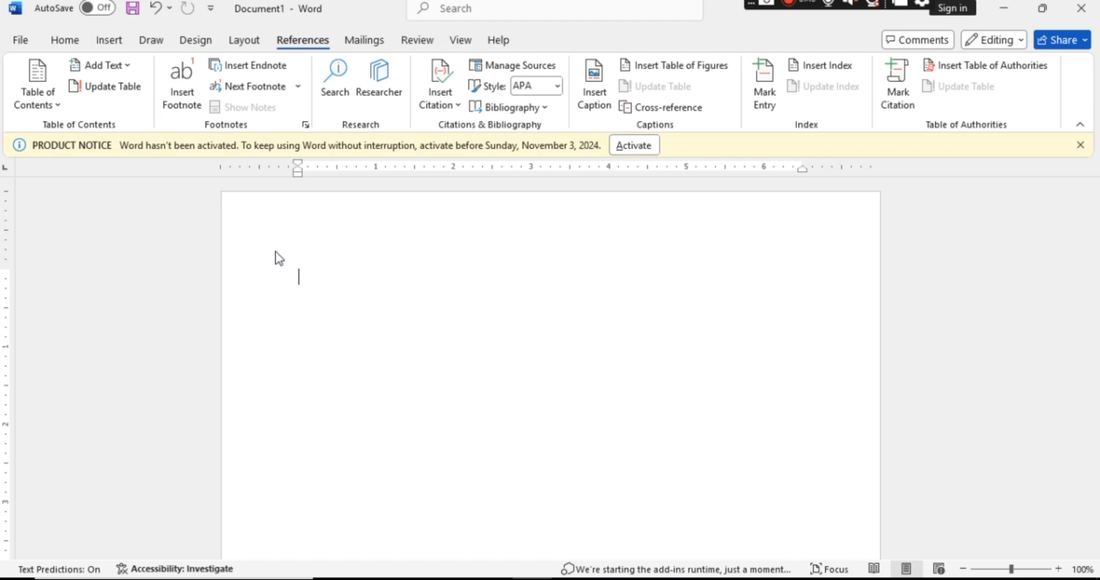
# Fill the blank document with 40 paragraphs of sample text using =rand(40).
pyautogui.write('=rand(')
pyautogui.write('40)')
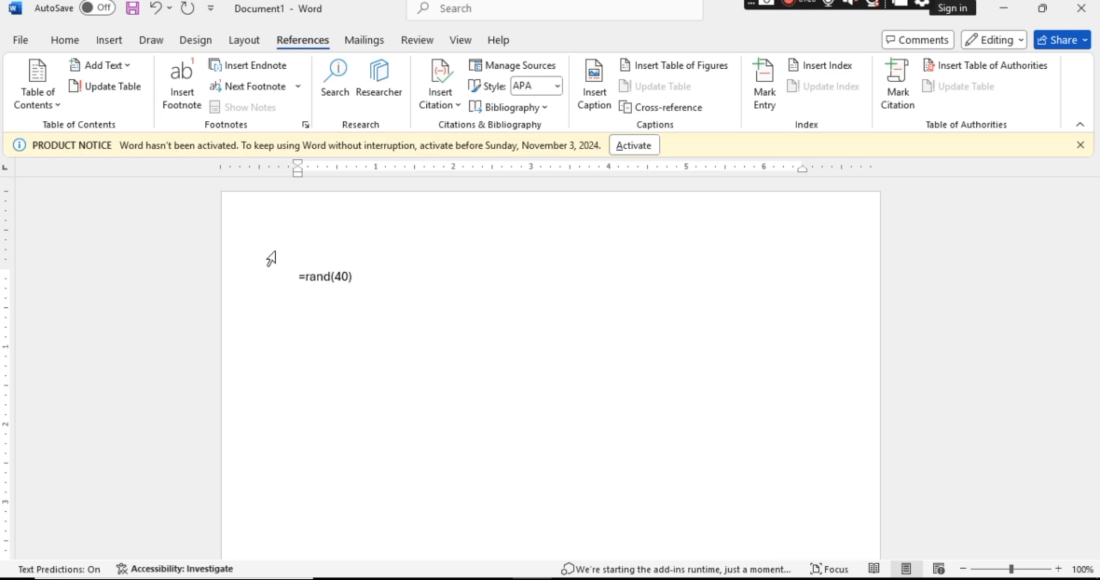
pyautogui.press('Return')
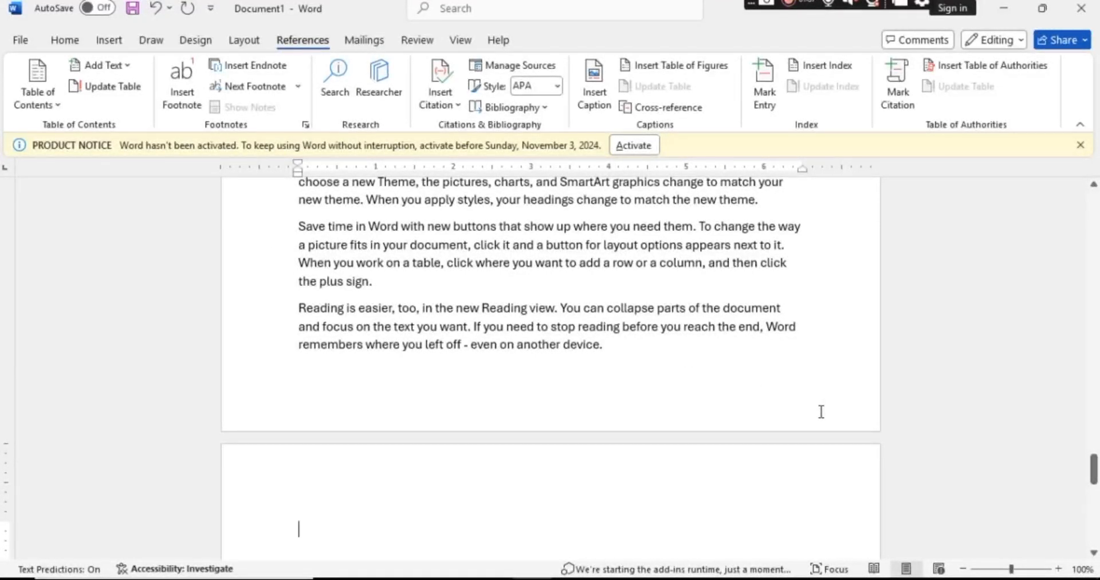
# Insert a blank page at the start of the document, ahead of the first sample paragraph.
pyautogui.moveTo(1091, 484); pyautogui.dragTo(1085, 209)
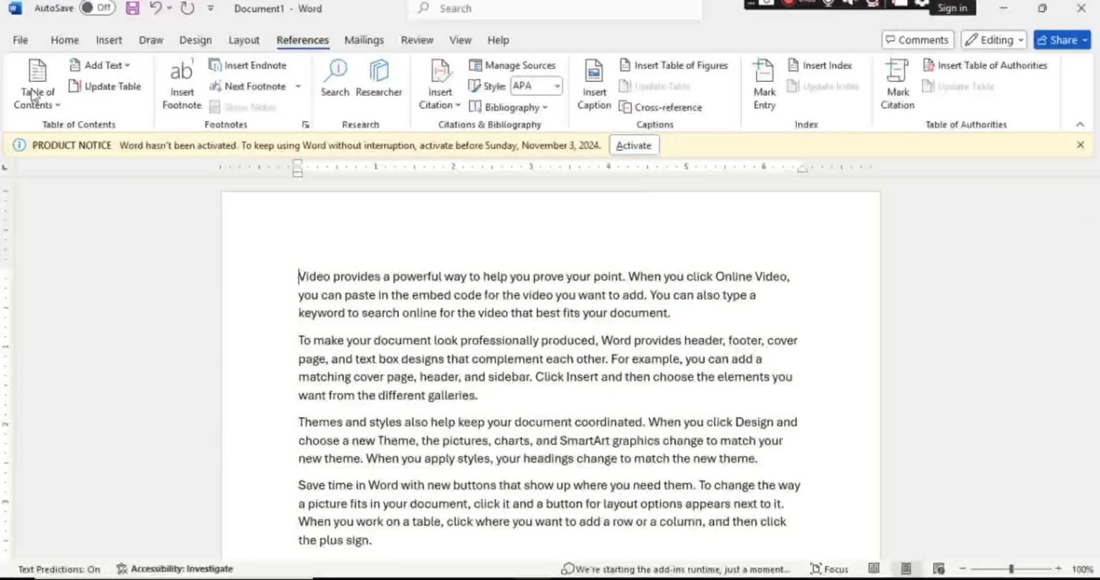
pyautogui.click(108, 41)
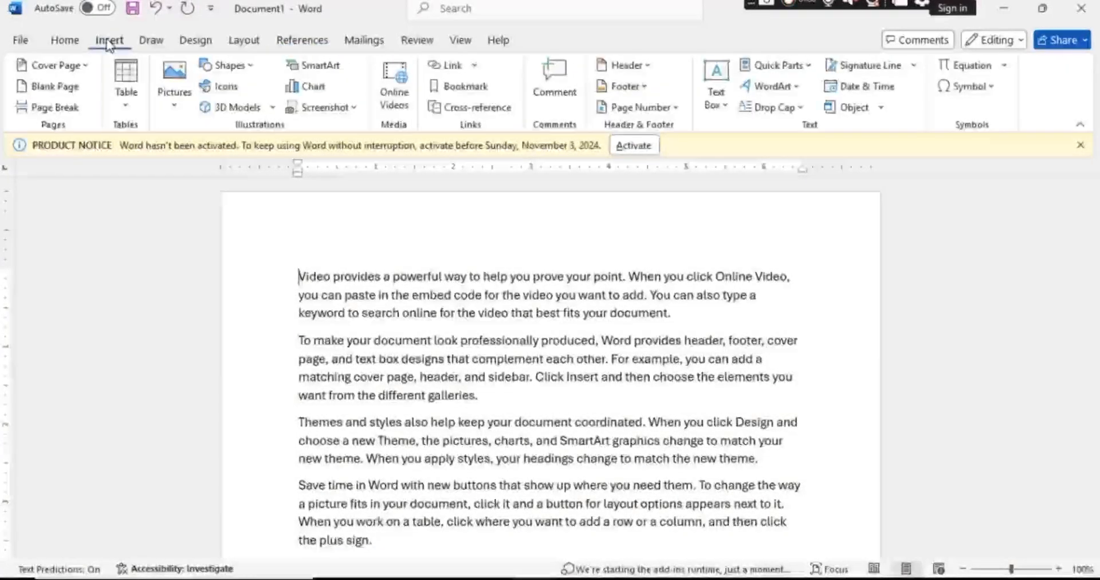
pyautogui.click(51, 87)
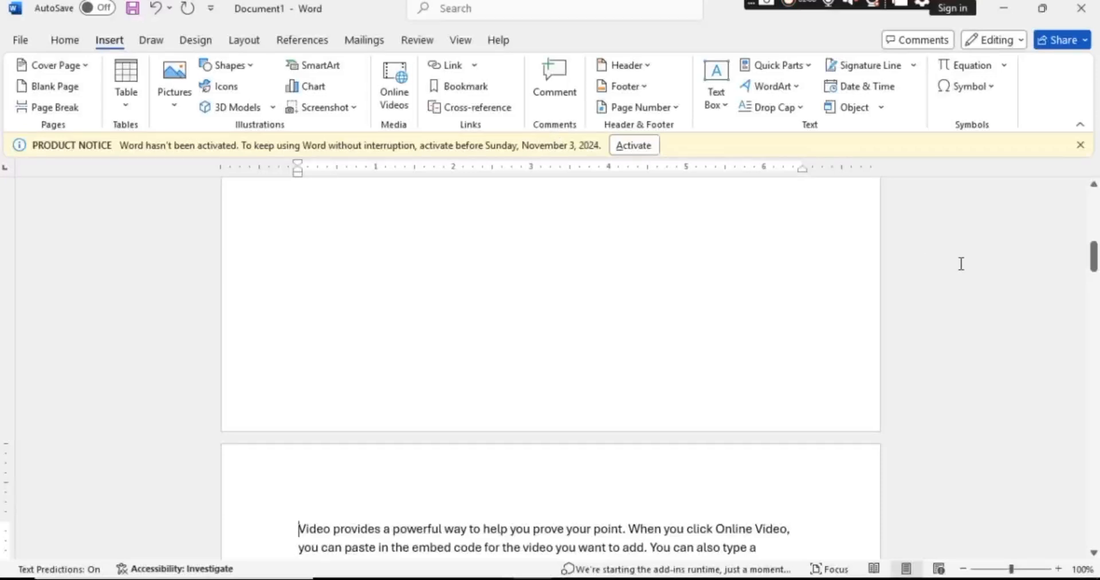
pyautogui.moveTo(1094, 267); pyautogui.dragTo(1079, 237)
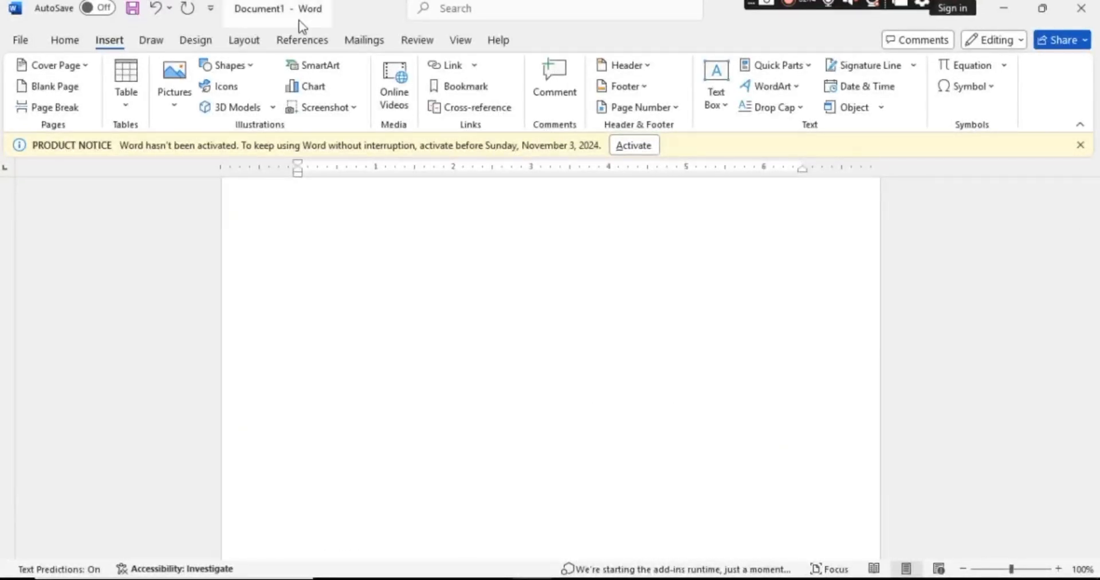
# Add a line reading "computer" above the first sample paragraph on the second page.
pyautogui.click(301, 40)
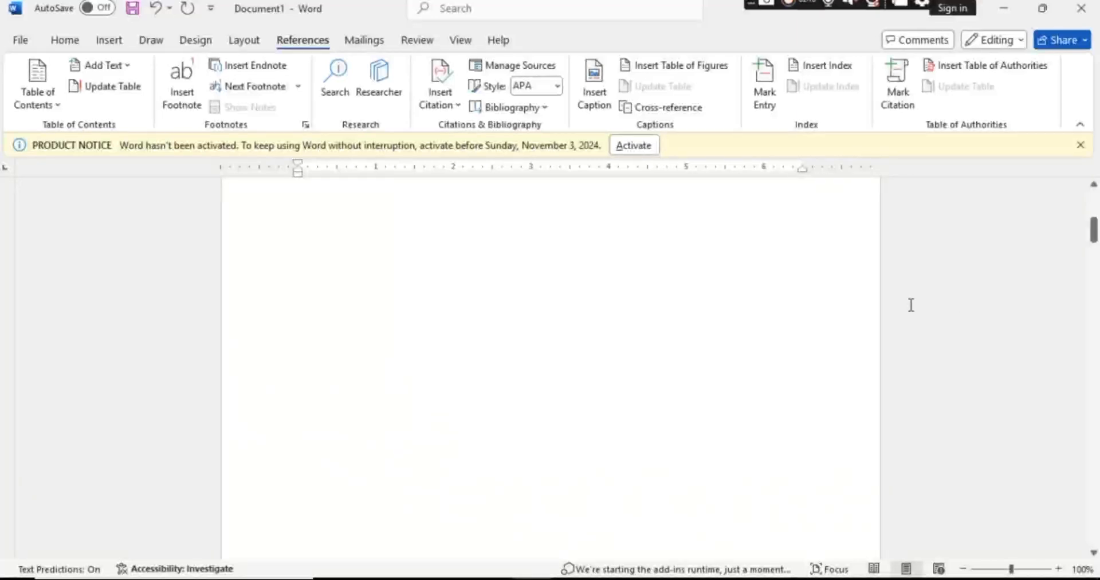
pyautogui.moveTo(1095, 236); pyautogui.dragTo(1094, 267)
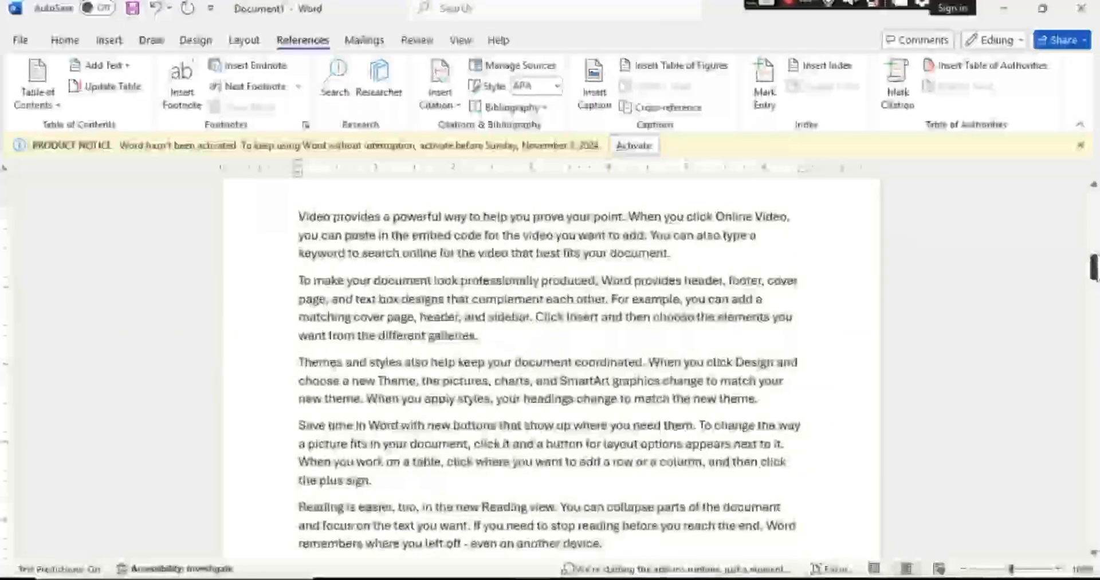
pyautogui.click(296, 215)
pyautogui.press('Return')
pyautogui.press('Up')
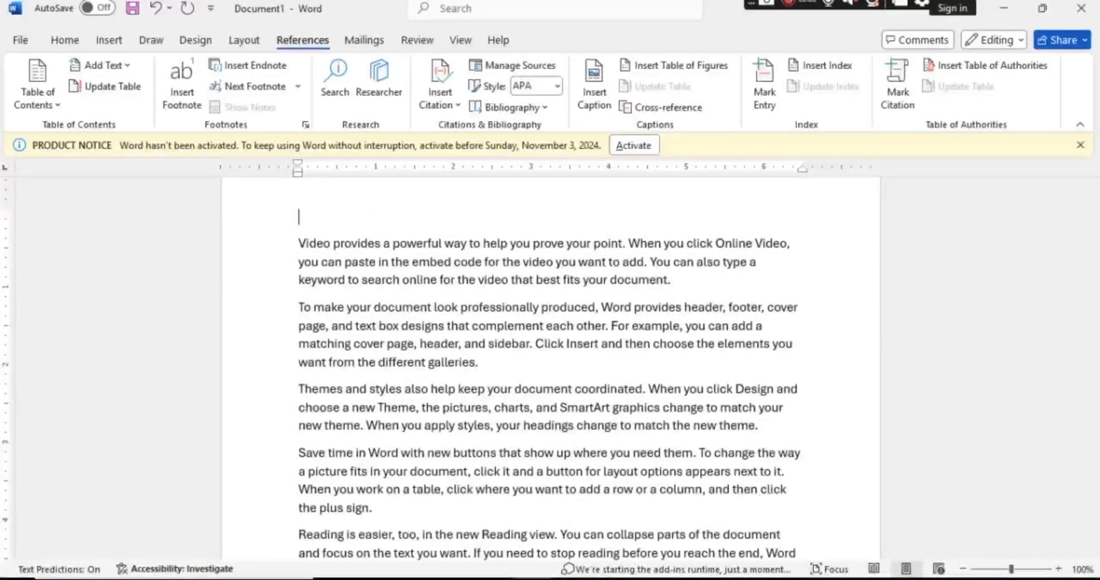
pyautogui.write('computer')
# Add a line reading "mobiles" below the paragraph ending in "want from the different galleries.".
pyautogui.click(484, 363)
pyautogui.press('Return')
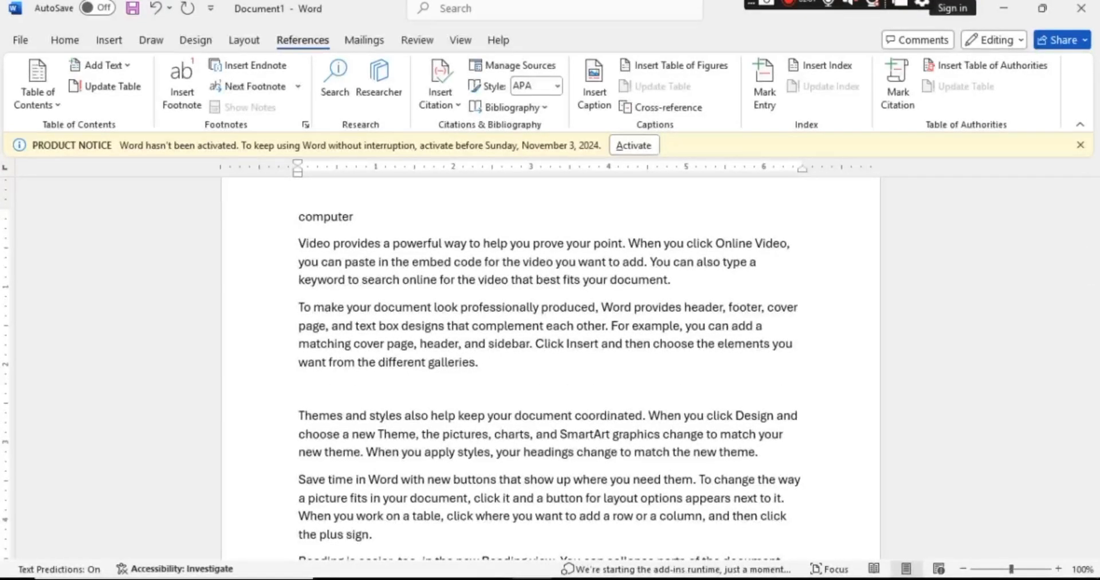
pyautogui.write('mobiles')
# Add a line reading "automobile" below the paragraph ending in "the plus sign.".
pyautogui.click(379, 540)
pyautogui.press('Return')
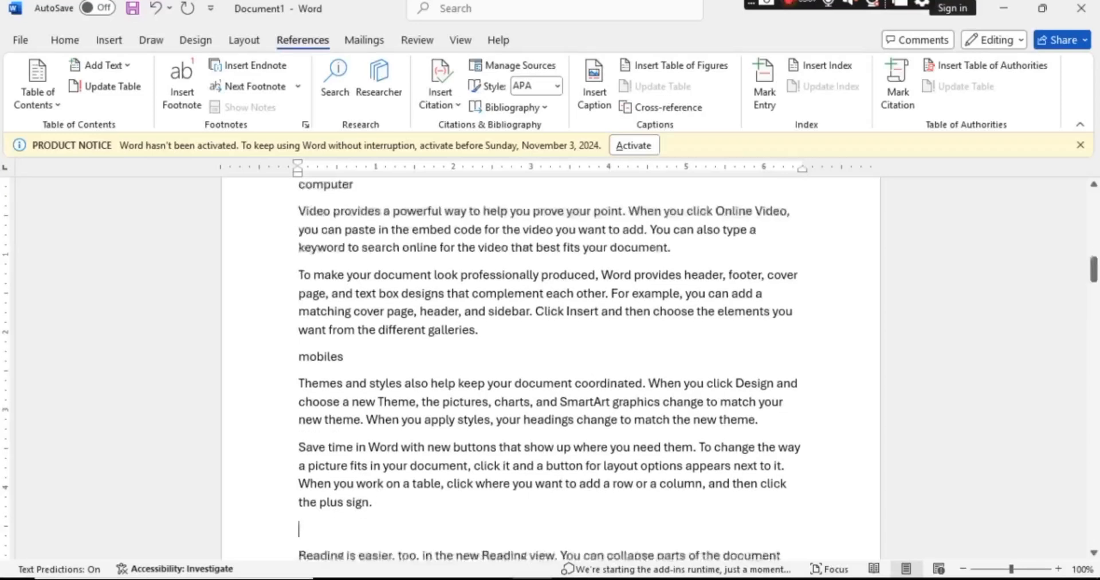
pyautogui.write('au')
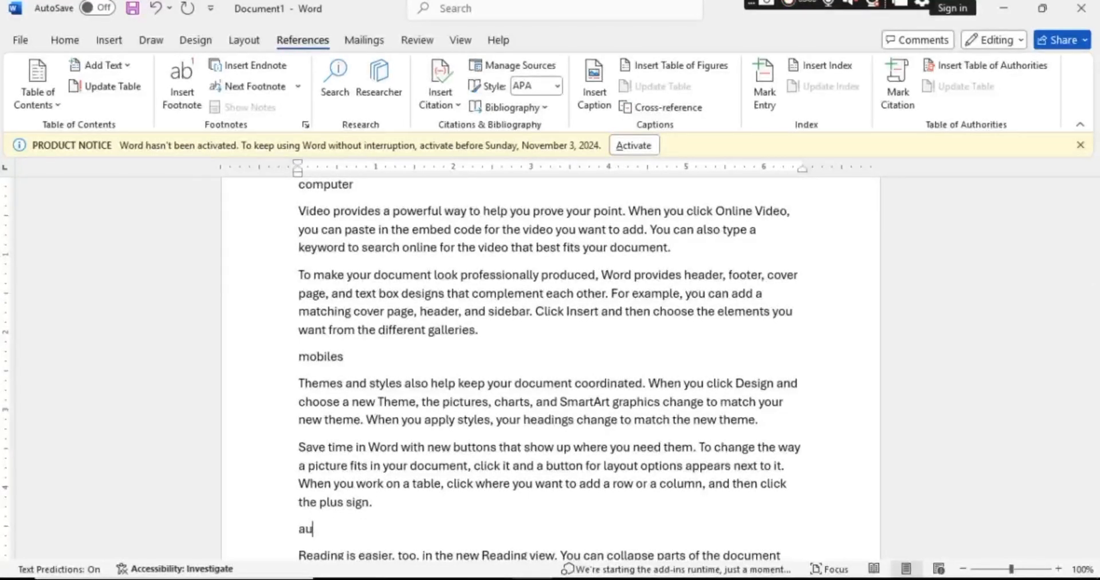
pyautogui.write('tomobile')
pyautogui.press('BackSpace')
# Mark the "computer" line as a Level 1 entry for the table of contents.
pyautogui.hotkey('ctrl', 'Home')
pyautogui.scroll(-10, 365, 550)
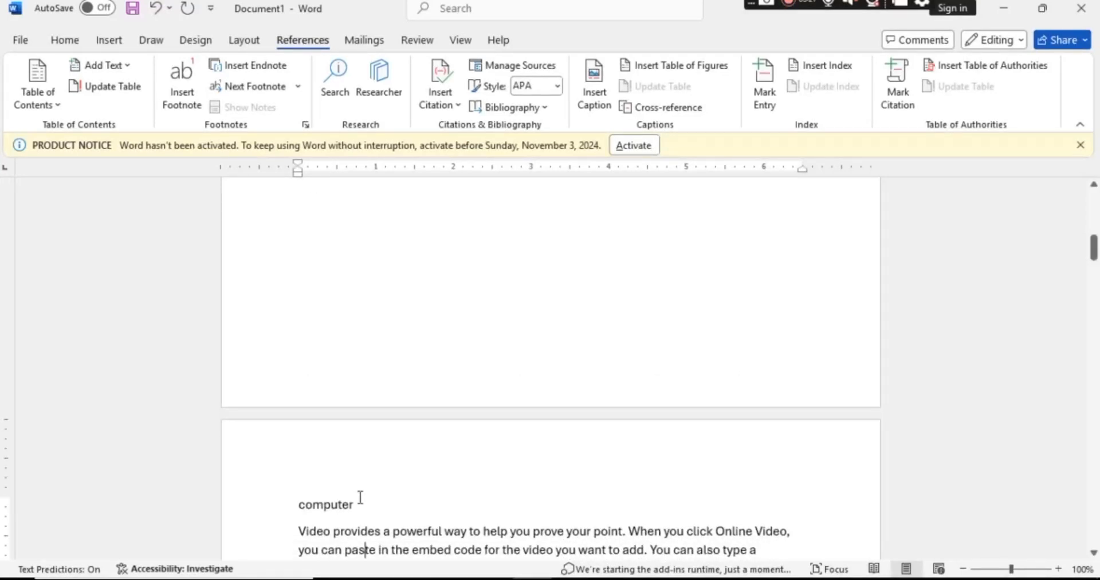
pyautogui.doubleClick(326, 504)
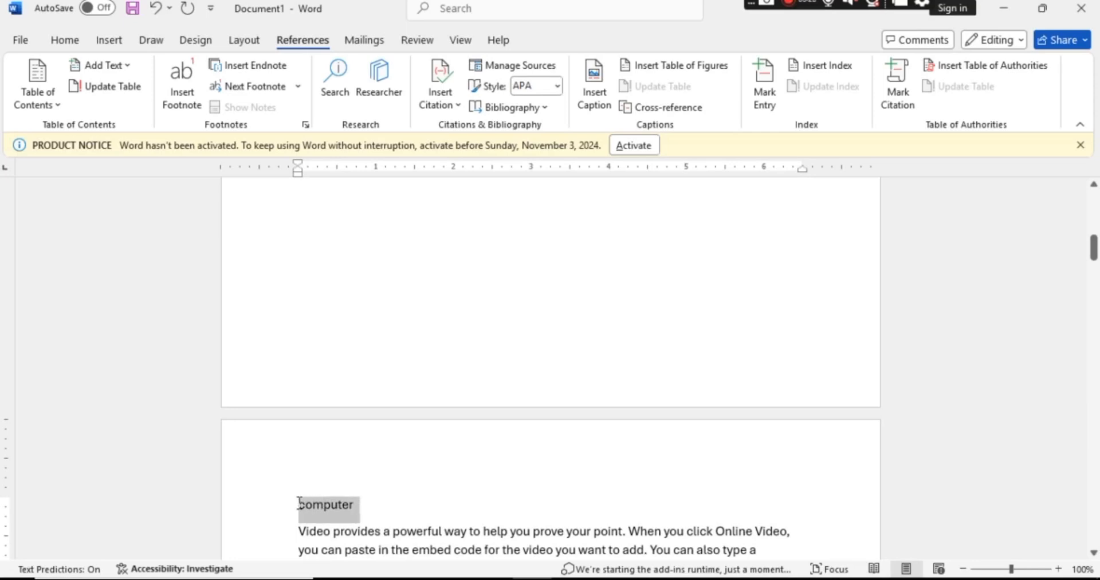
pyautogui.click(130, 70)
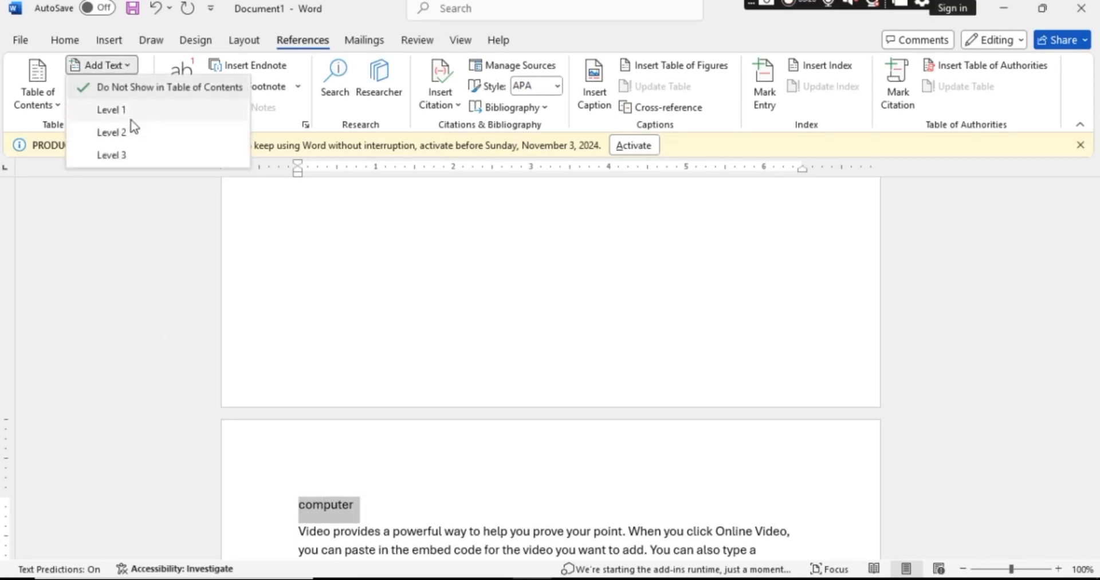
pyautogui.click(112, 110)
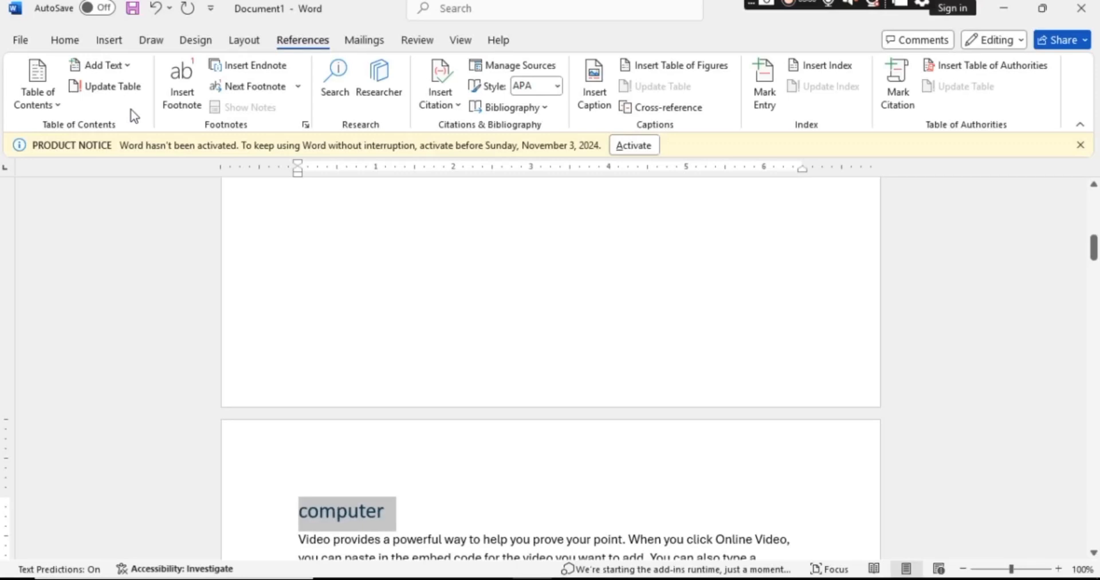
# Insert an Automatic Table 1 table of contents on the blank first page.
pyautogui.click(294, 237)
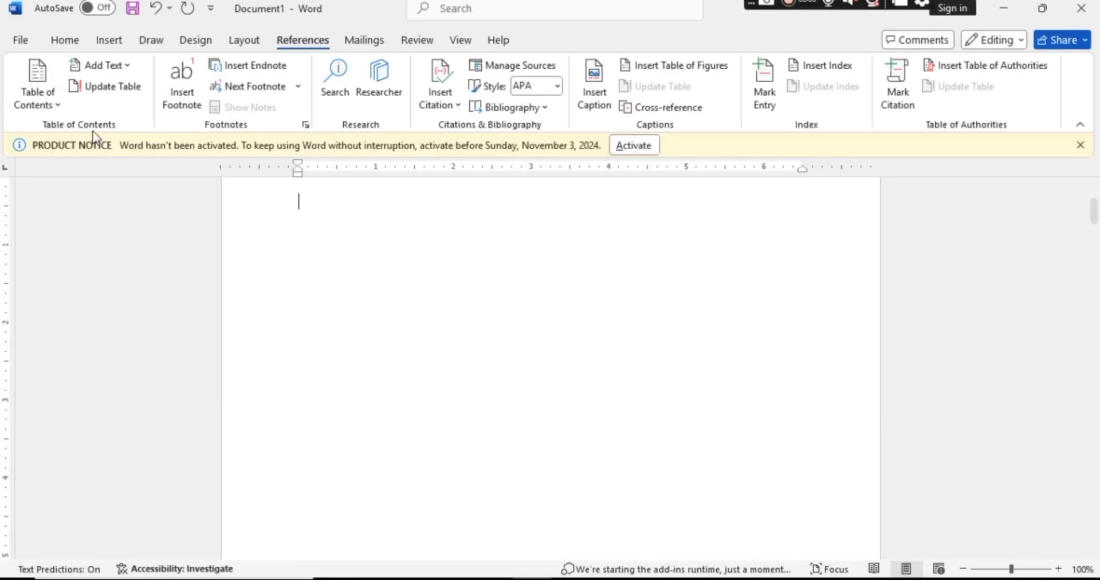
pyautogui.click(38, 72)
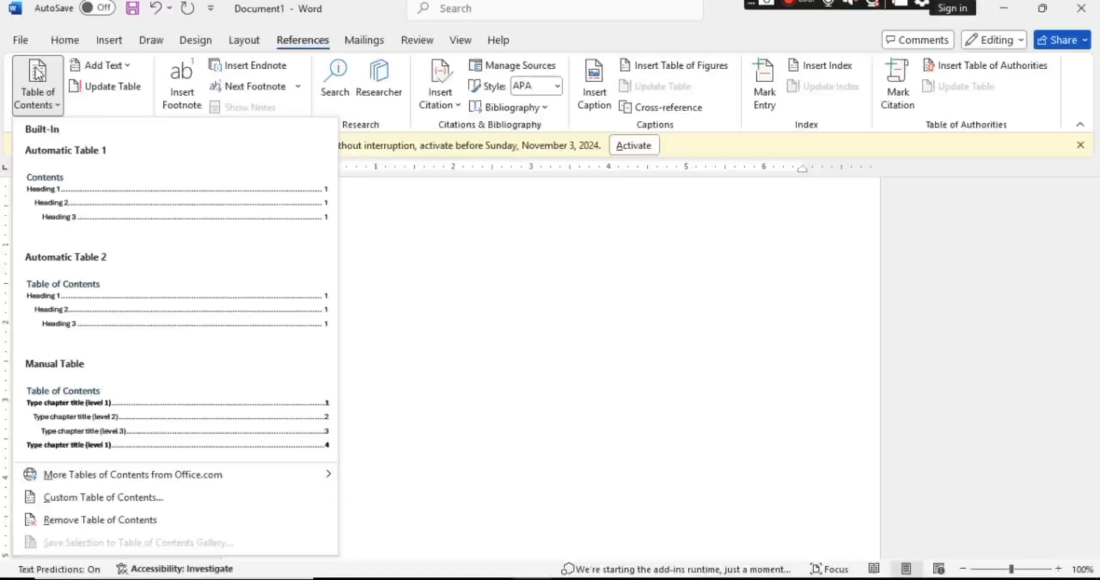
pyautogui.click(138, 218)
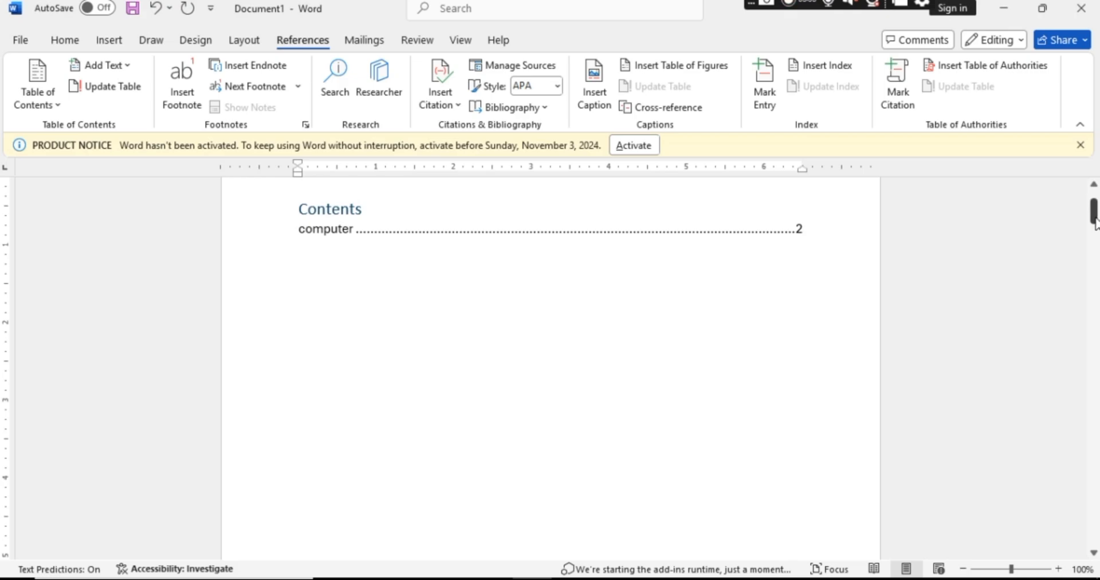
# Mark the "mobiles" line as a Level 2 entry for the table of contents.
pyautogui.moveTo(1093, 221); pyautogui.dragTo(1095, 278)
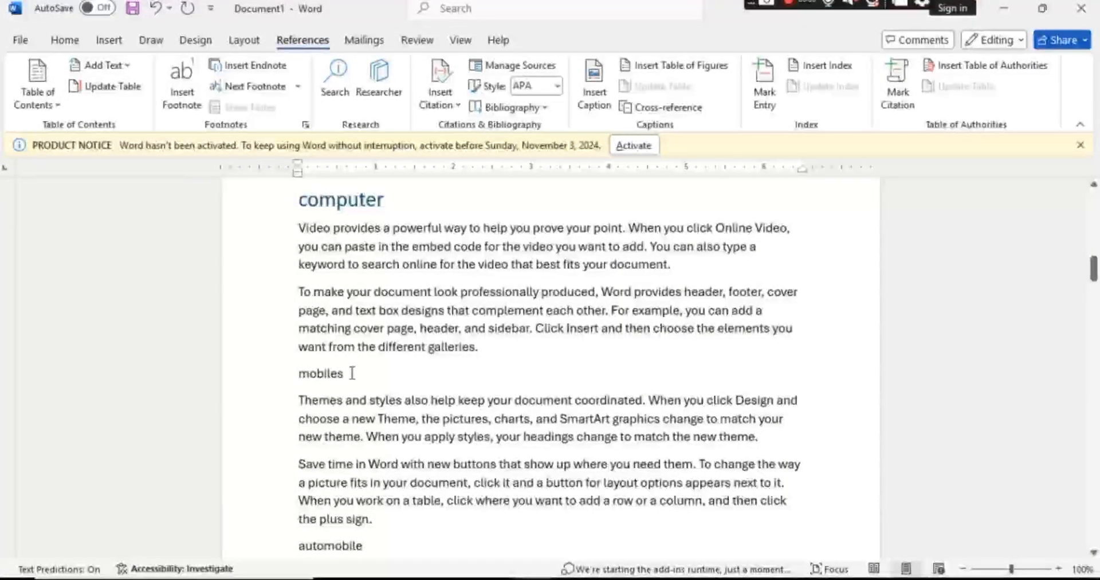
pyautogui.moveTo(351, 374); pyautogui.dragTo(277, 376)
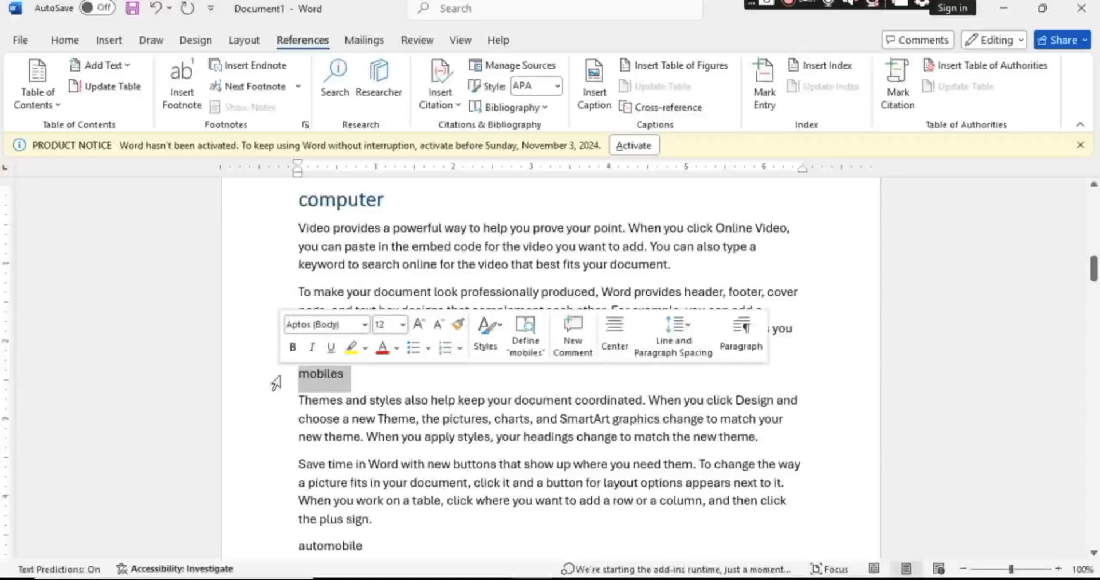
pyautogui.click(127, 67)
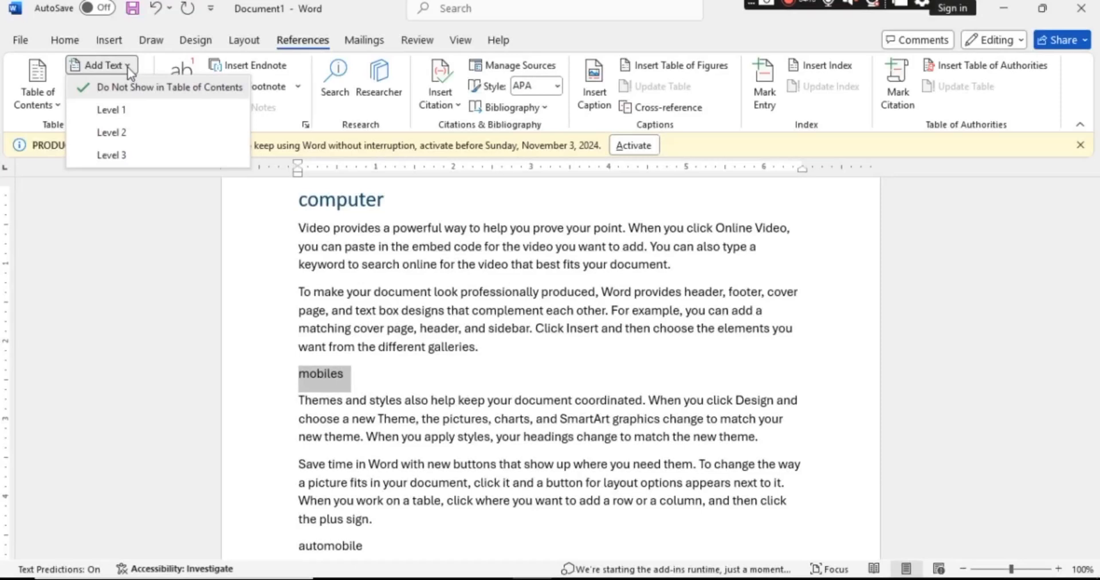
pyautogui.click(115, 132)
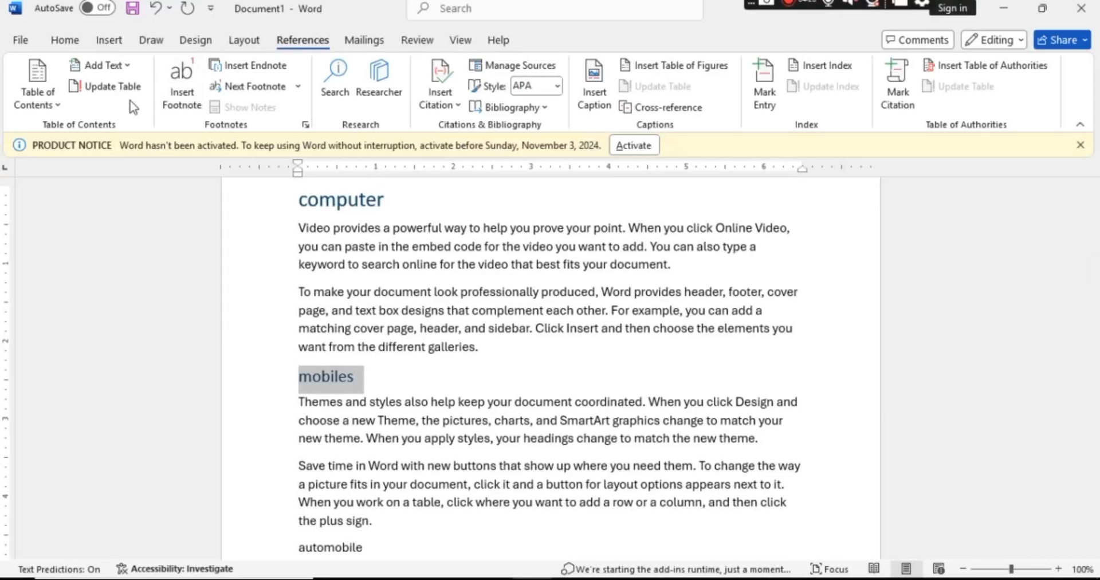
# Regenerate the table of contents with the Automatic Table 1 style to include the "mobiles" heading.
pyautogui.click(40, 97)
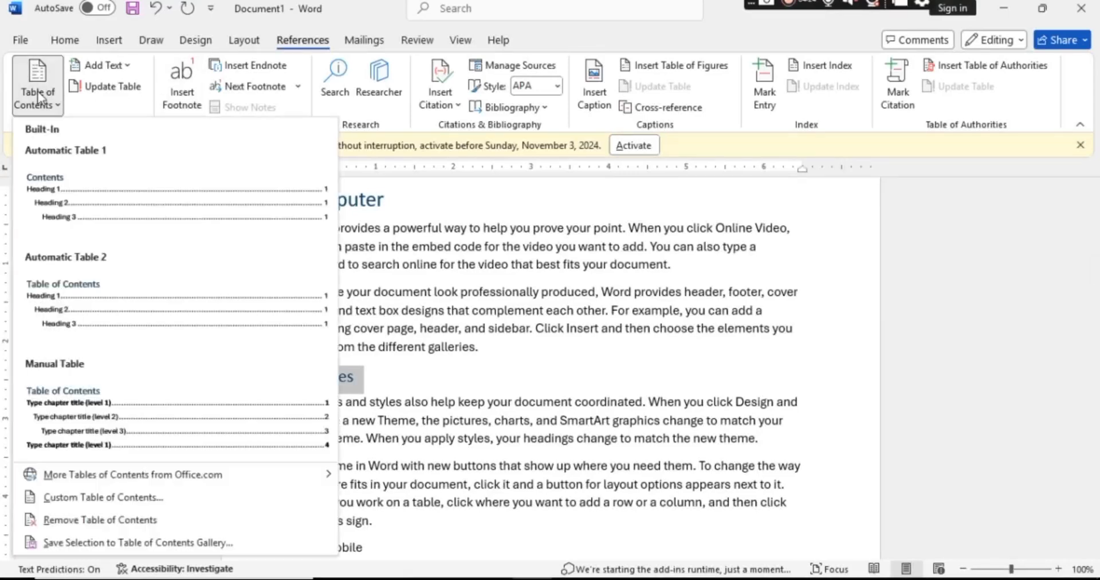
pyautogui.click(103, 203)
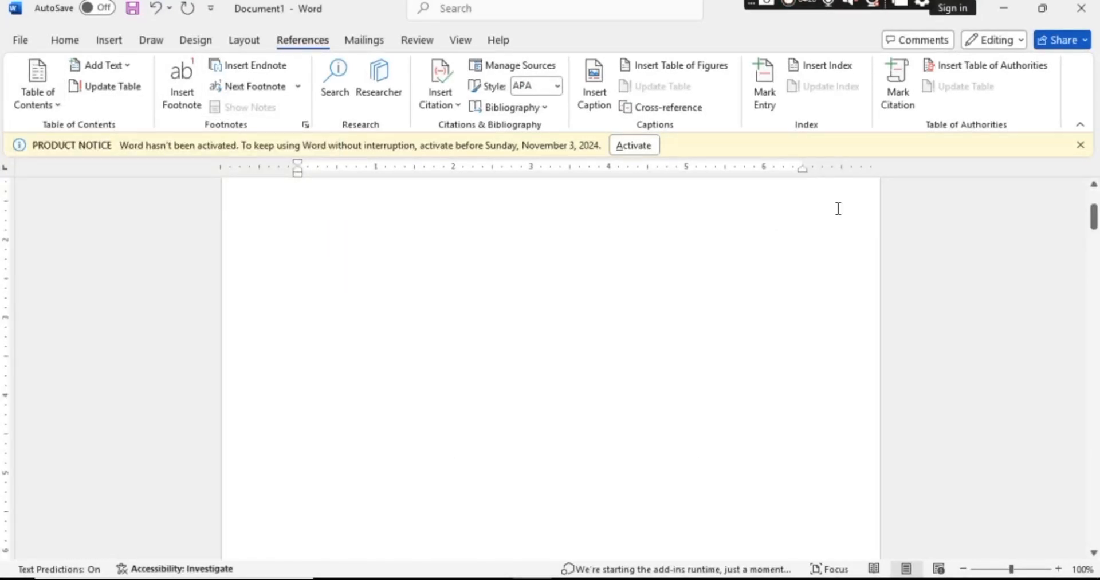
pyautogui.moveTo(1094, 212); pyautogui.dragTo(1075, 179)
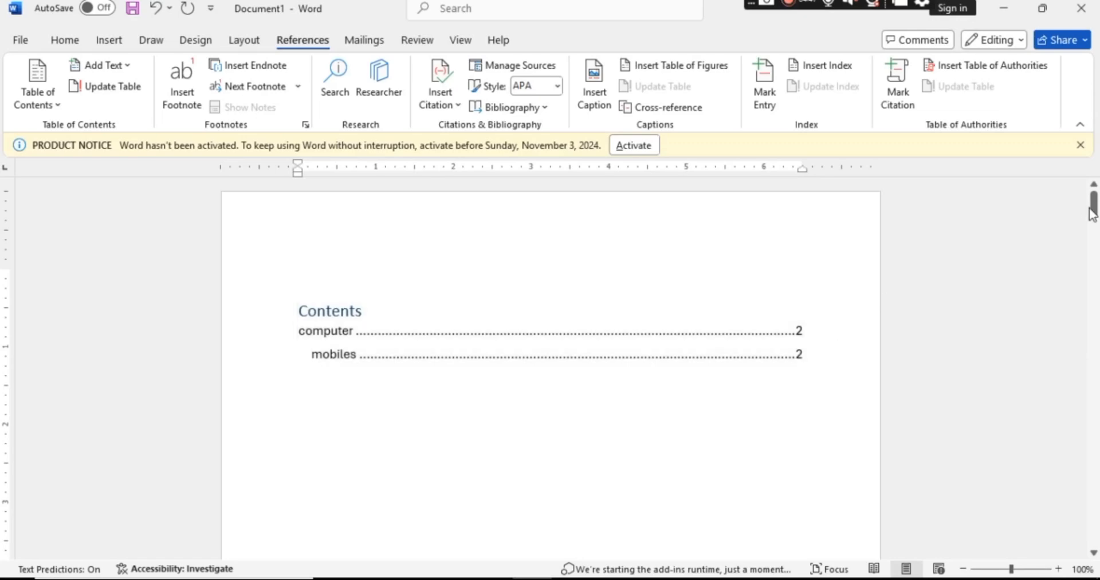
# Mark the "automobile" line as a Level 1 entry for the table of contents.
pyautogui.moveTo(1092, 209); pyautogui.dragTo(1091, 298)
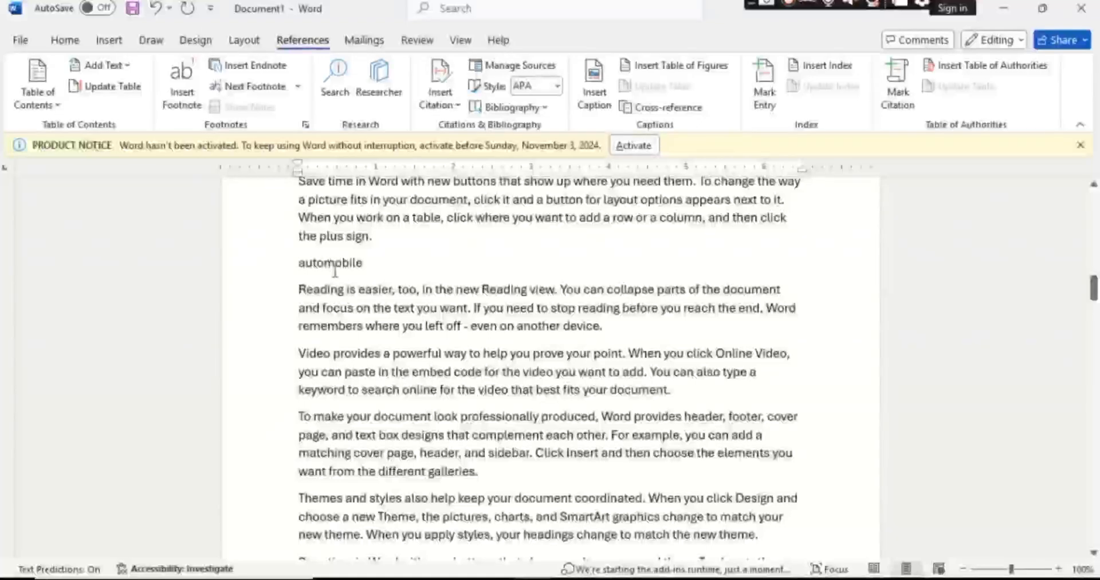
pyautogui.moveTo(369, 265); pyautogui.dragTo(295, 267)
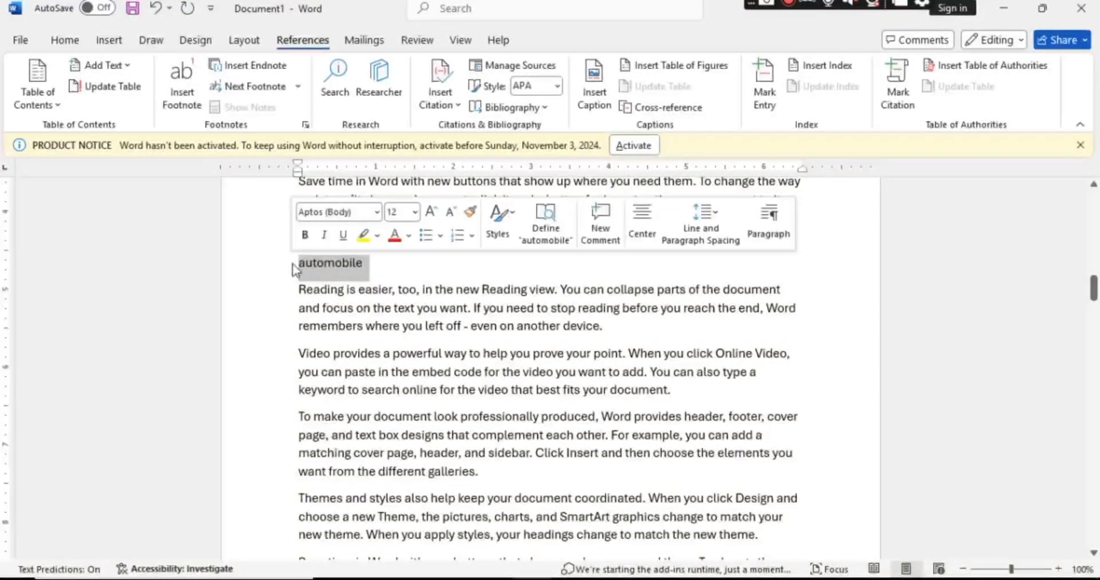
pyautogui.click(125, 66)
pyautogui.click(117, 132)
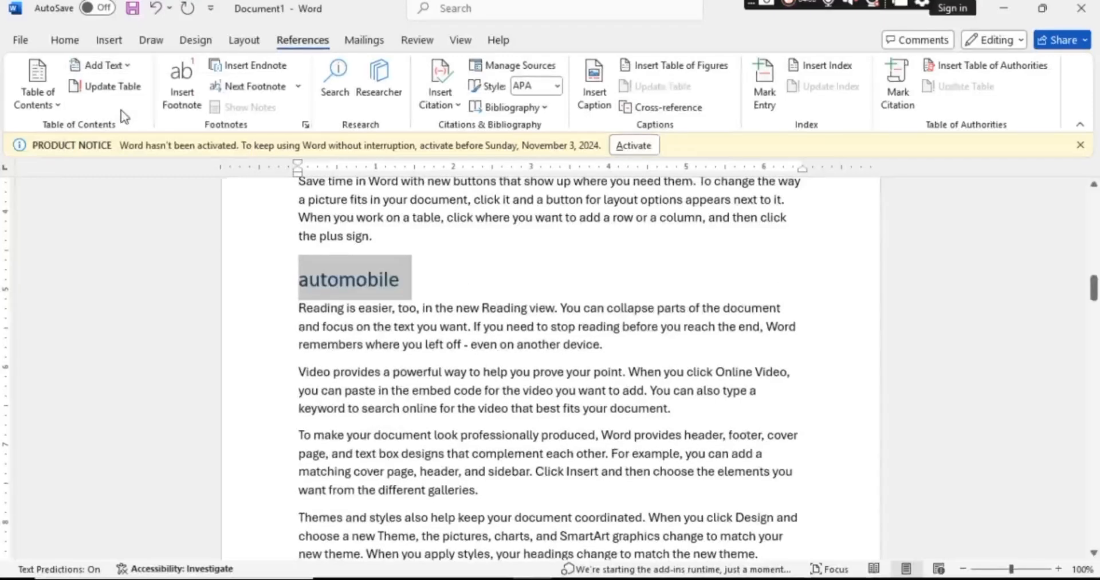
# Reapply the Automatic Table 1 table of contents so that it also lists the "automobile" heading.
pyautogui.click(57, 104)
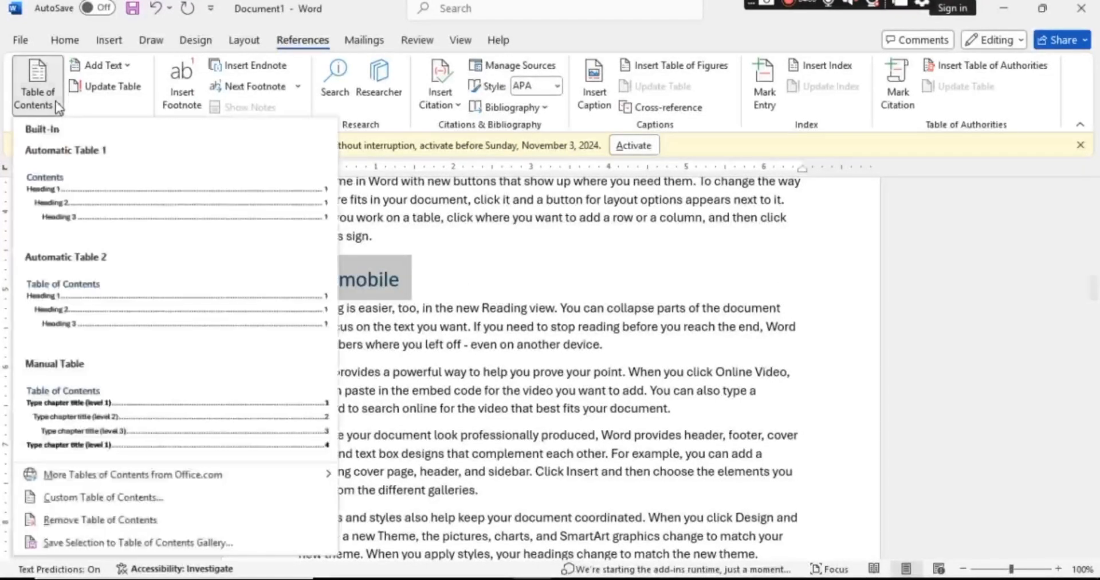
pyautogui.click(83, 202)
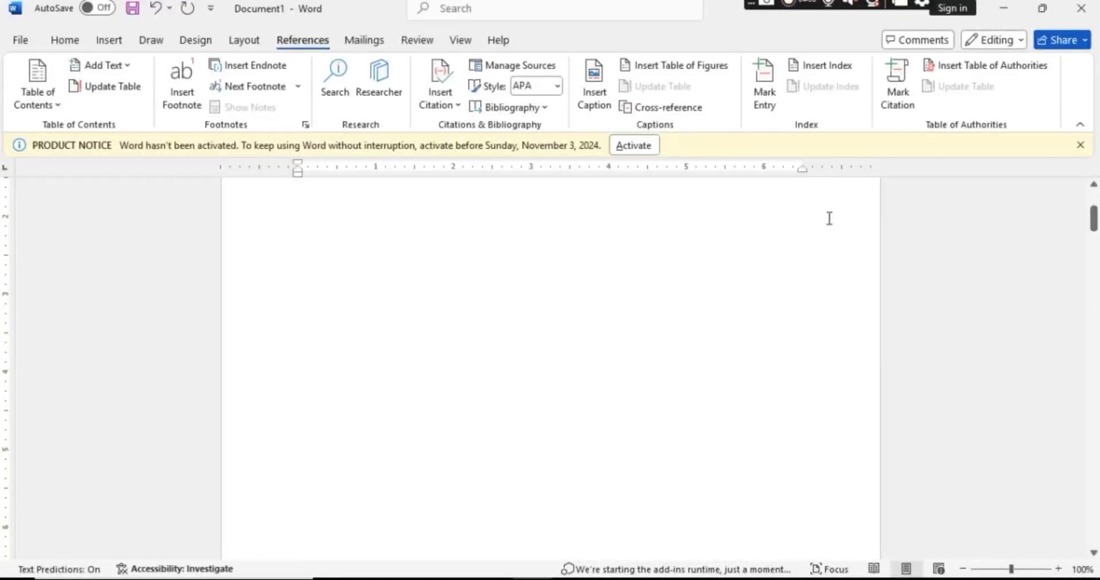
pyautogui.moveTo(1094, 218); pyautogui.dragTo(1093, 196)
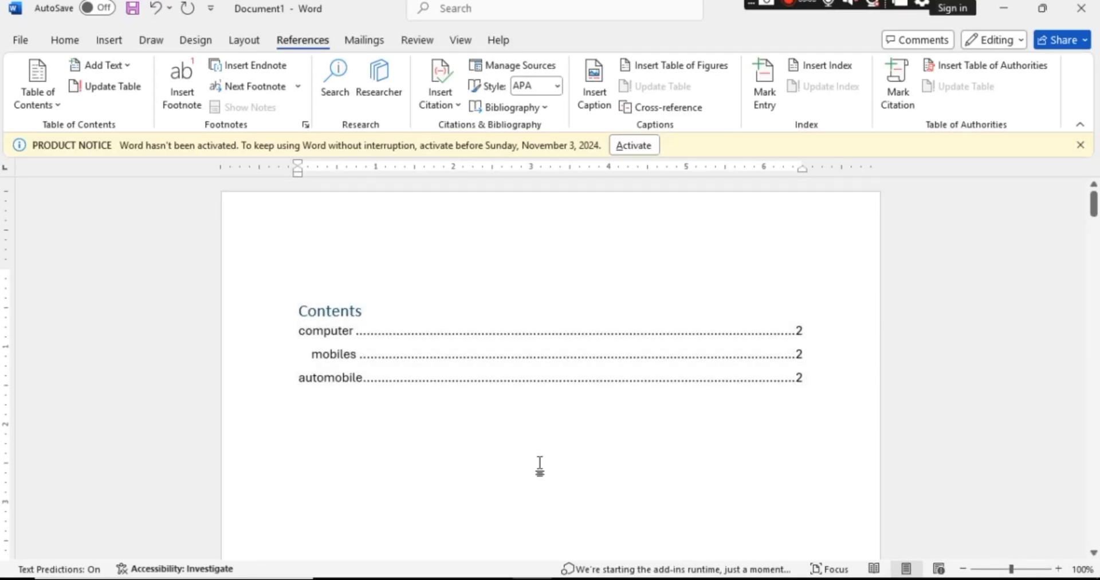
pyautogui.scroll(-1, 514, 229)
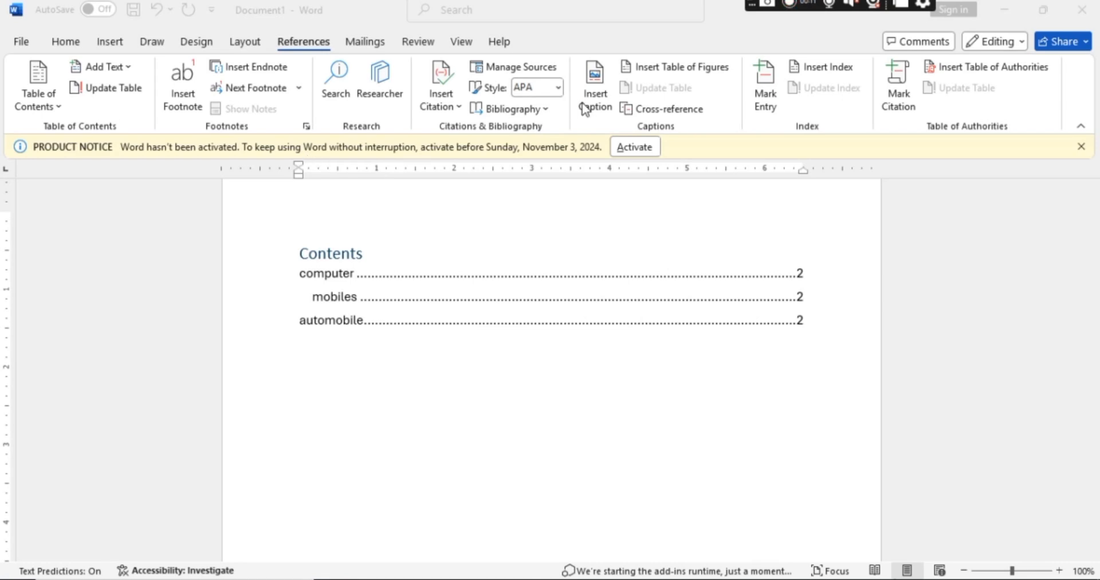
pyautogui.click(894, 356)
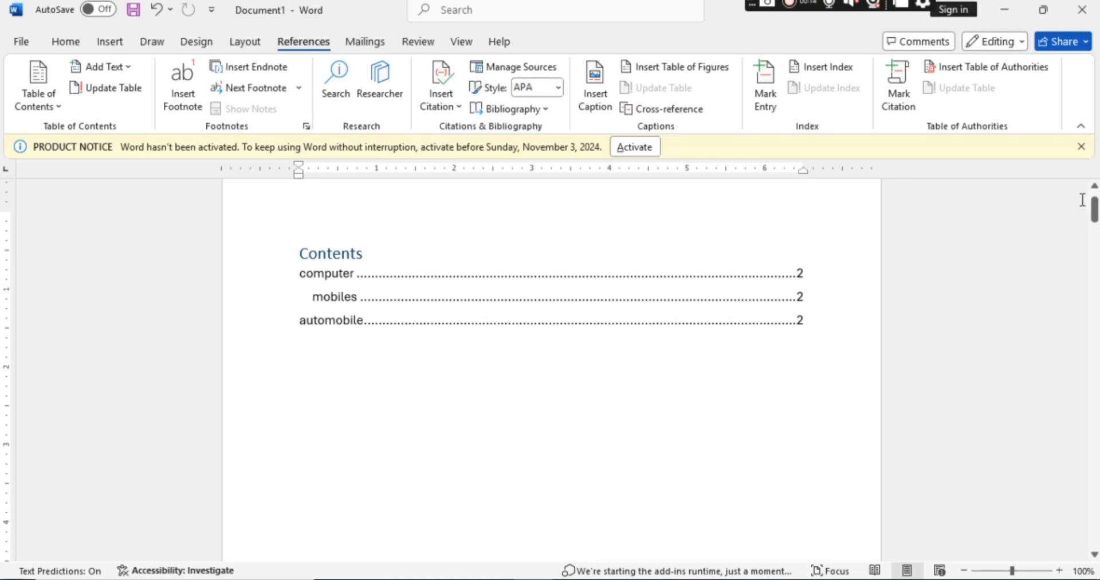
# Insert a "Ms word" line after the second paragraph below the "automobile" heading.
pyautogui.moveTo(1094, 211); pyautogui.dragTo(1092, 298)
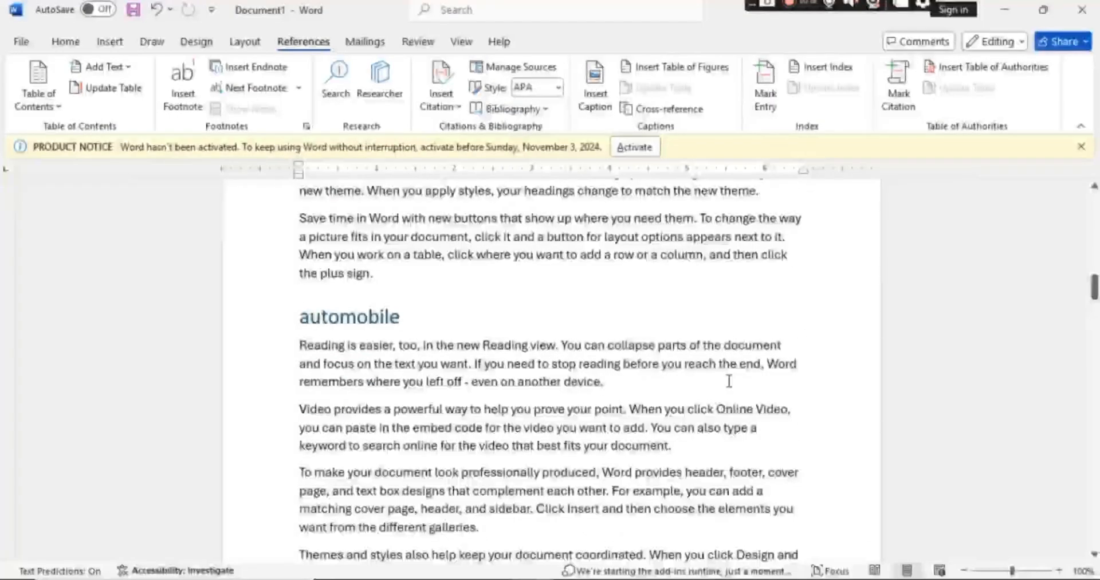
pyautogui.click(671, 446)
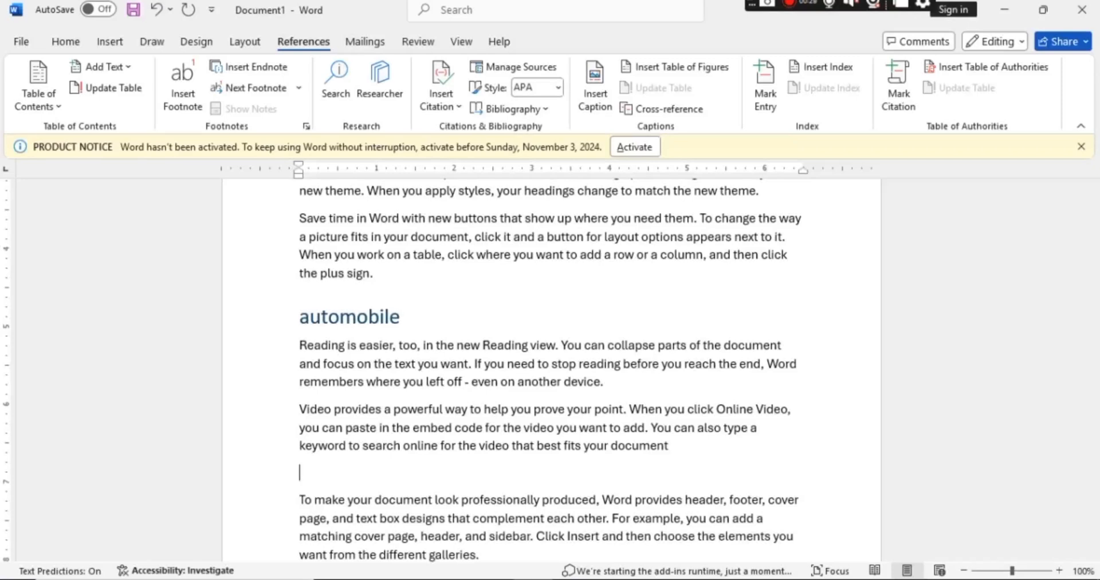
pyautogui.write('msword')
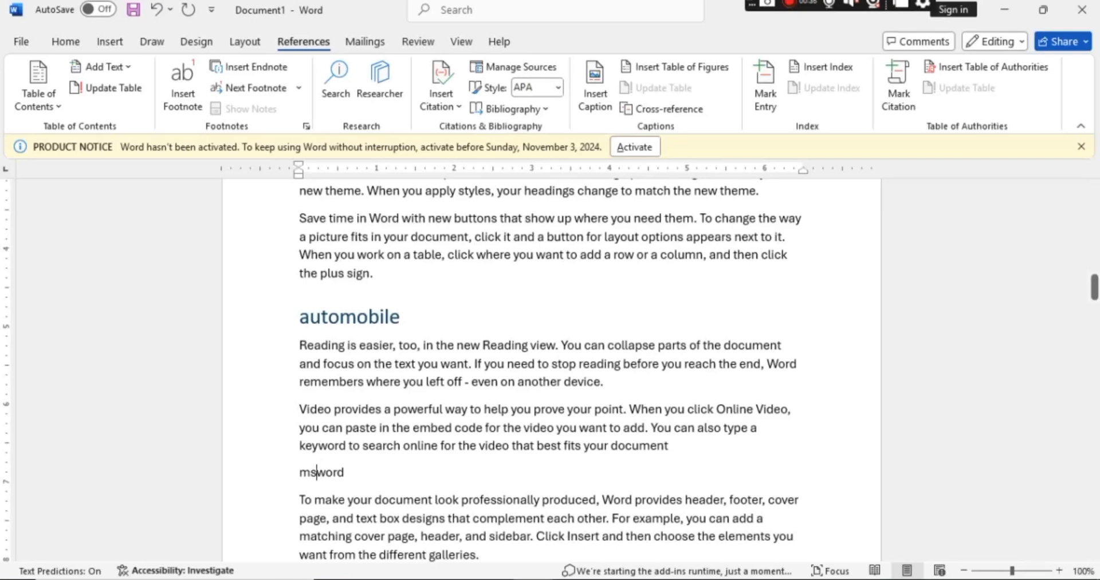
pyautogui.click(316, 471)
# Mark the "Ms word" line as a Level 1 entry for the table of contents.
pyautogui.moveTo(359, 473); pyautogui.dragTo(285, 481)
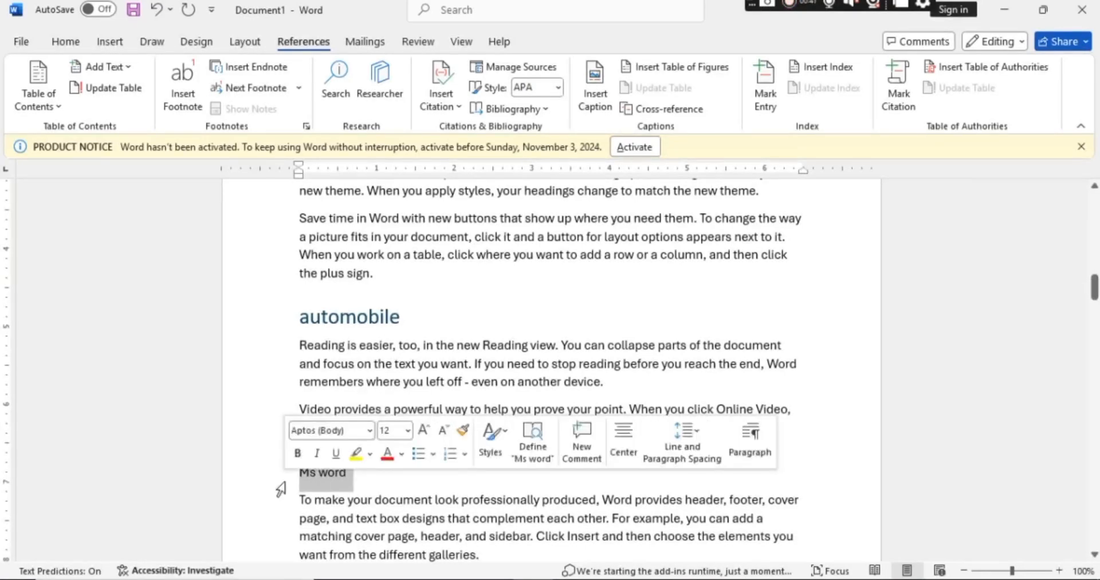
pyautogui.click(123, 72)
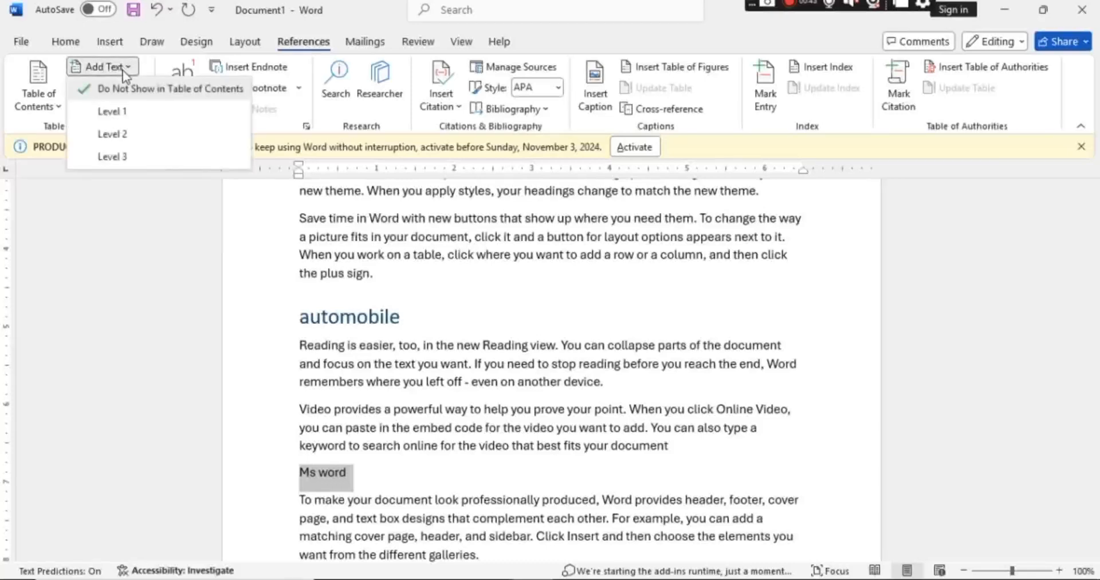
pyautogui.click(129, 114)
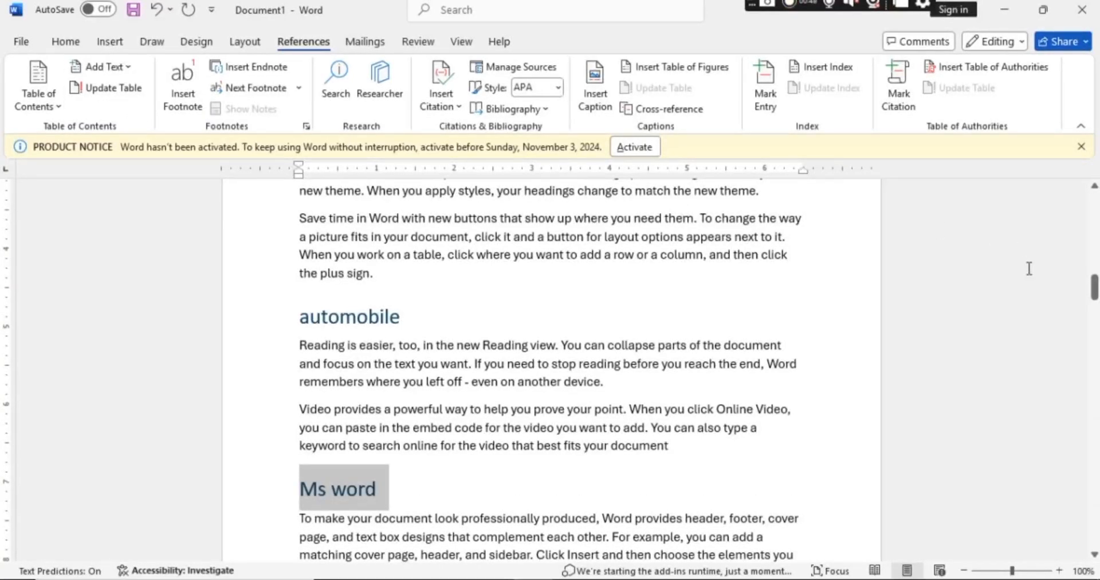
# Update the entire table of contents so that it includes the "Ms word" heading.
pyautogui.moveTo(1094, 294); pyautogui.dragTo(1066, 170)
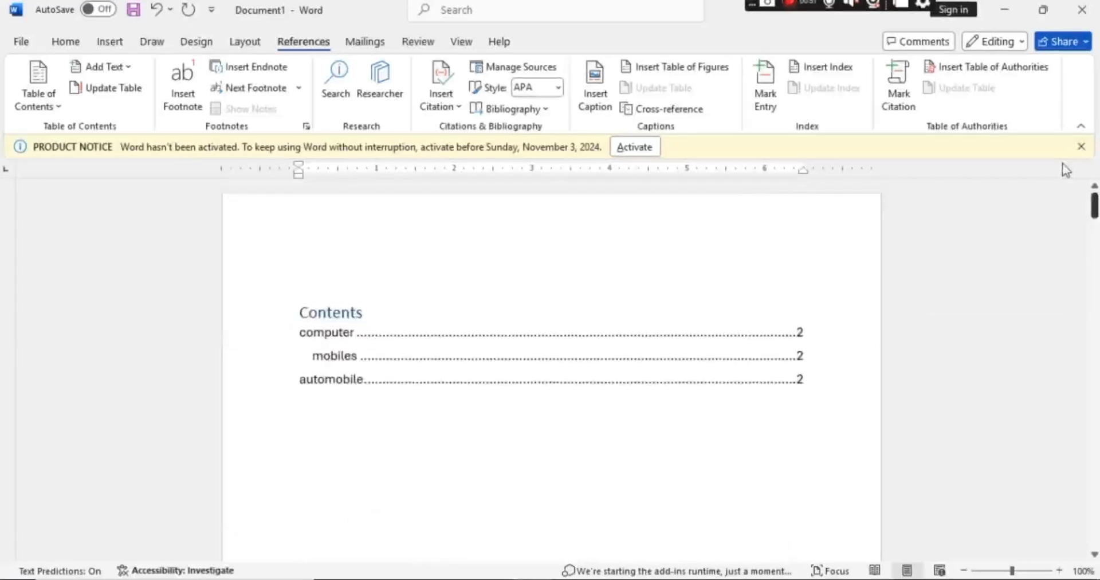
pyautogui.click(375, 326)
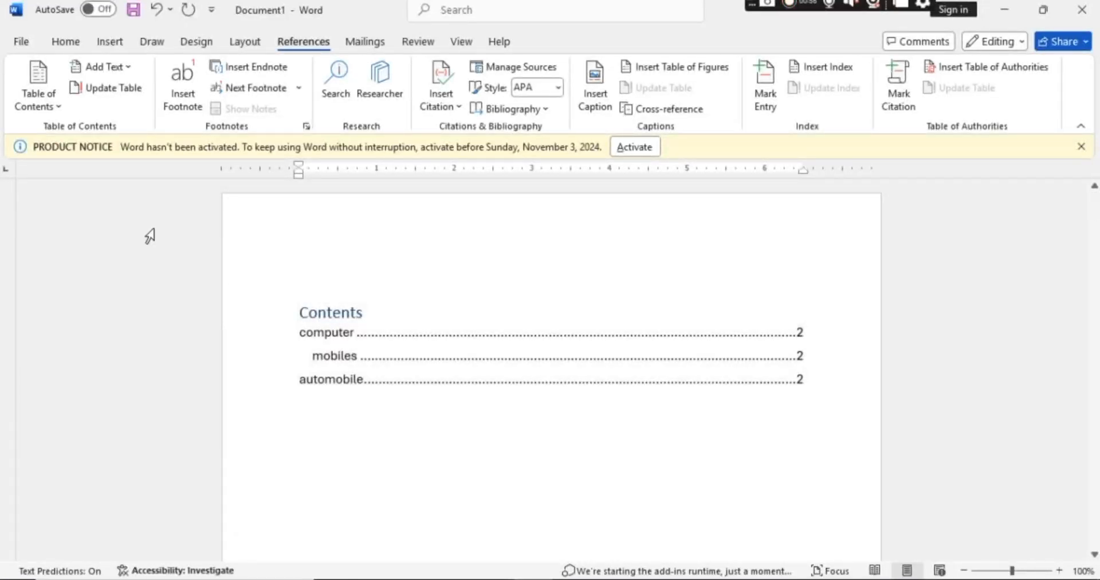
pyautogui.click(115, 97)
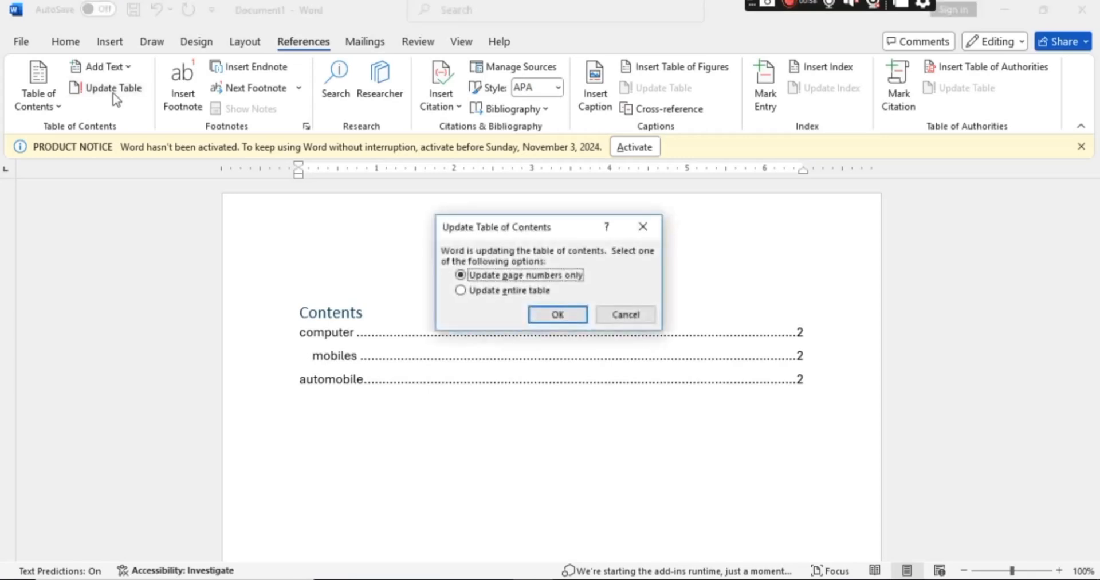
pyautogui.click(461, 291)
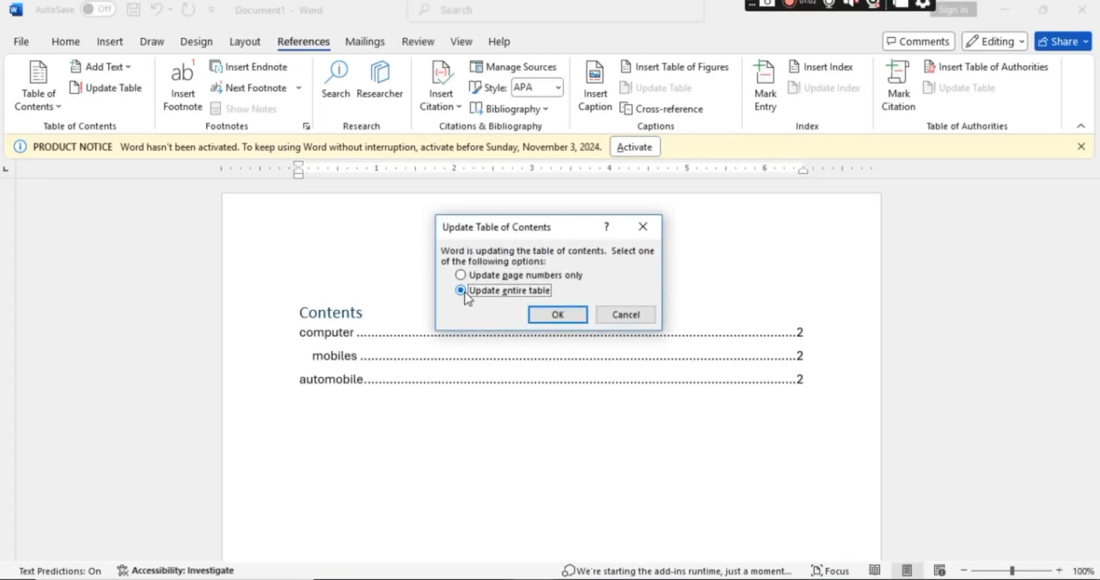
pyautogui.click(544, 311)
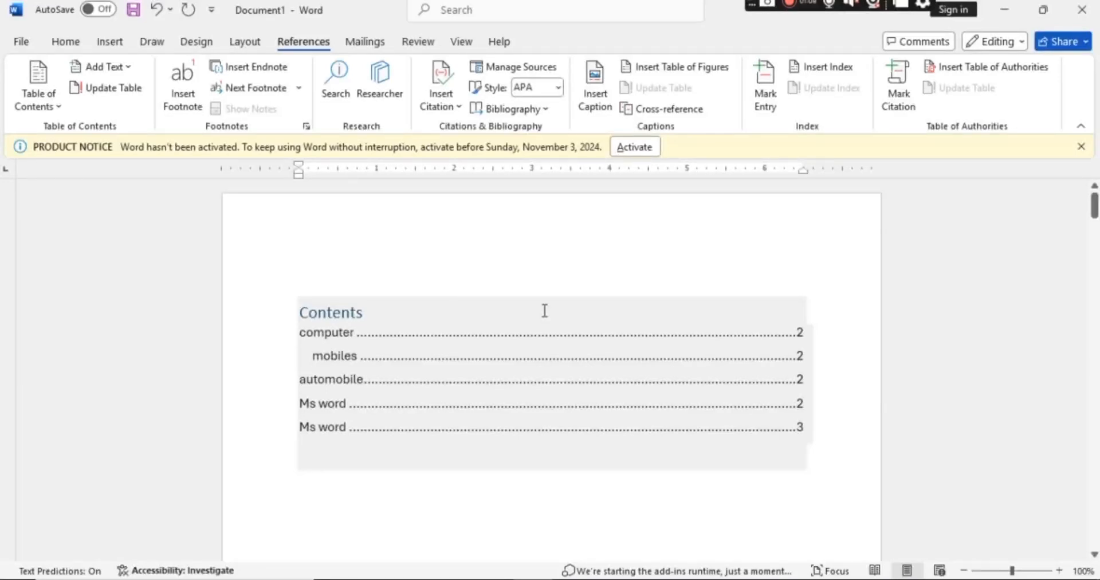
pyautogui.click(871, 311)
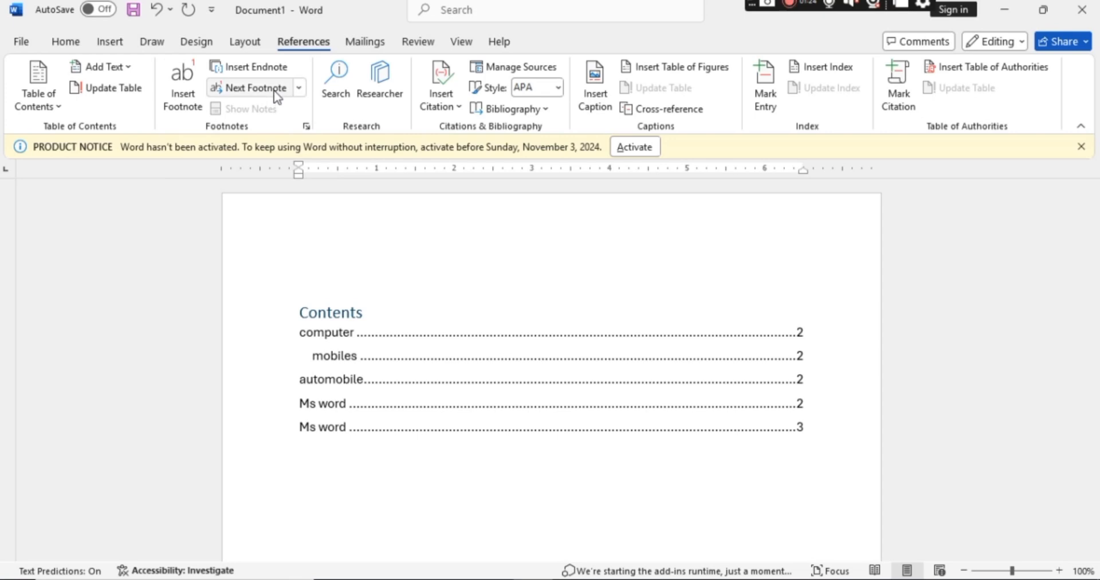
# Clear the whole document and generate fresh sample paragraphs with =rand(10).
pyautogui.click(372, 292)
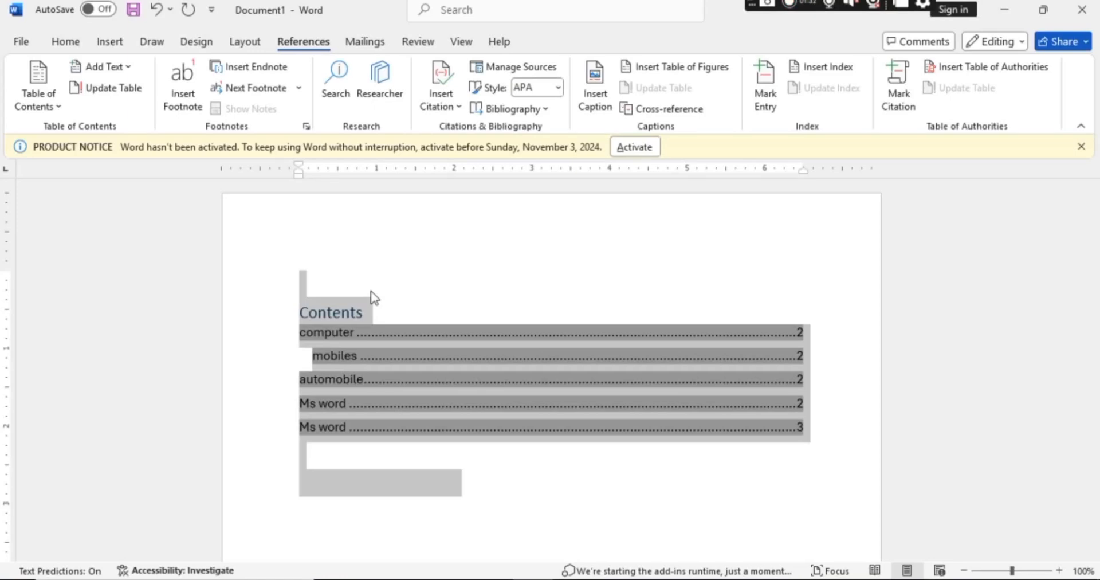
pyautogui.press('Delete')
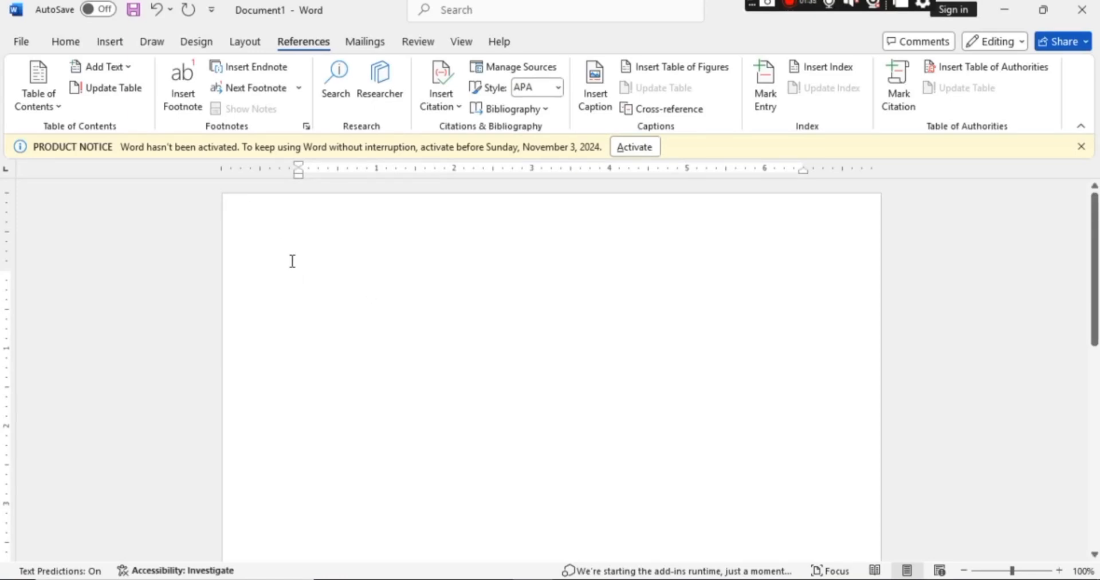
pyautogui.write('=')
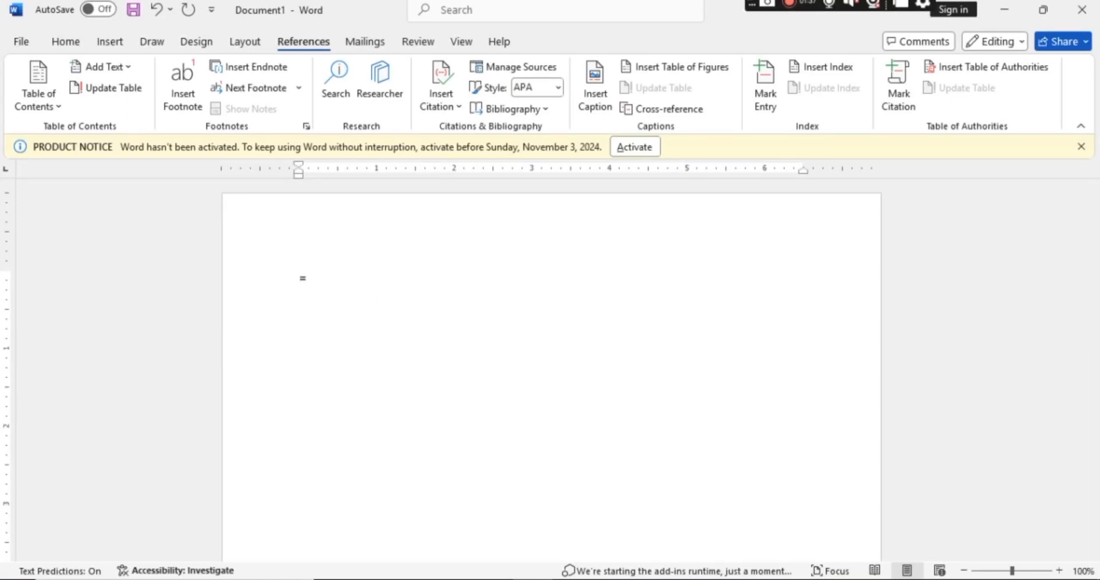
pyautogui.write('rand(10')
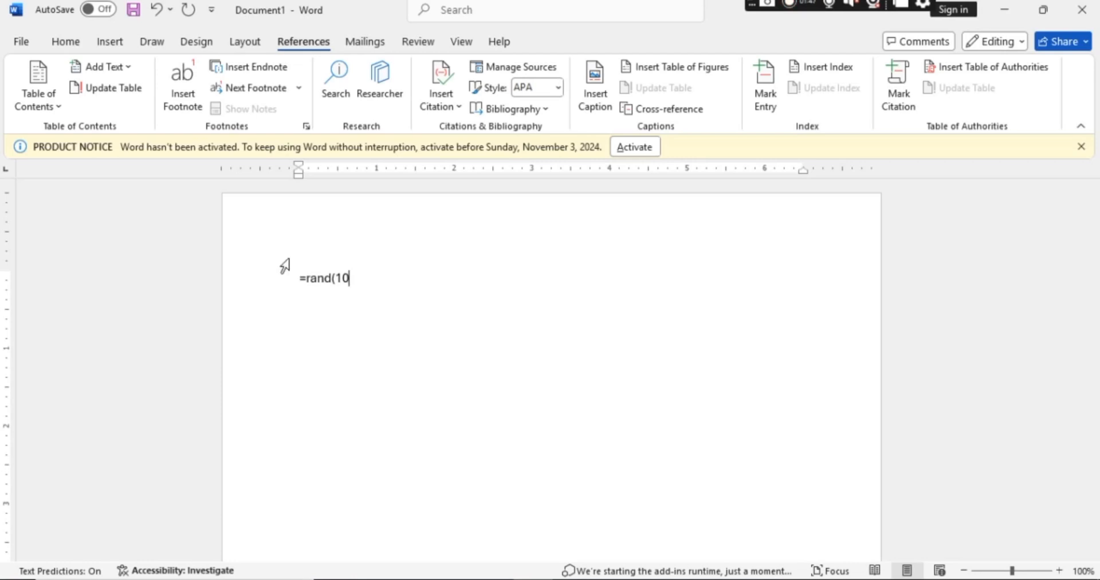
pyautogui.write(')')
pyautogui.press('Return')
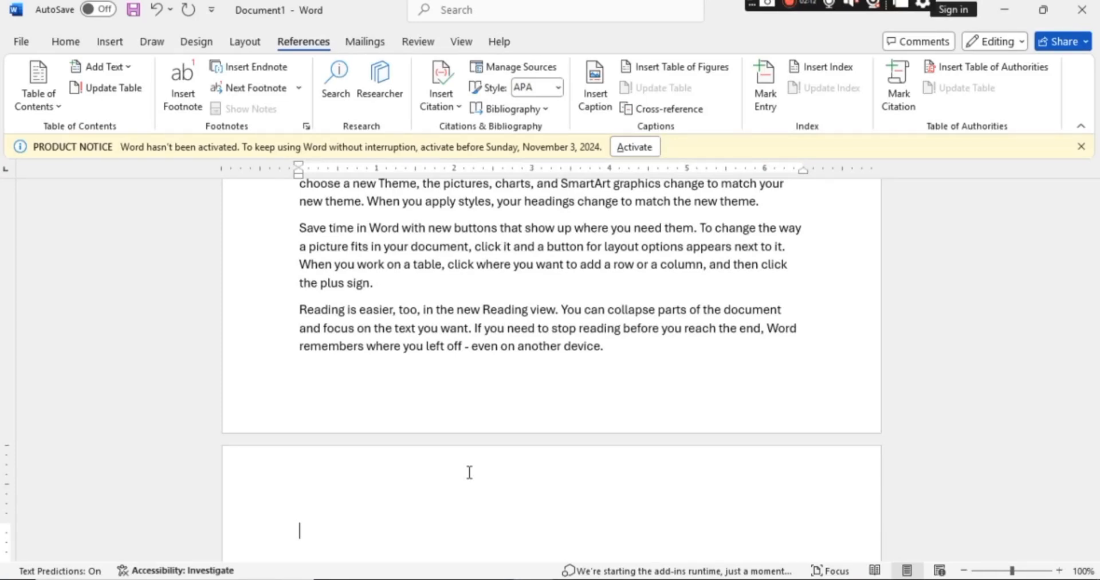
# Insert blank lines before the first "Reading is easier" paragraph to push it onto the next page.
pyautogui.press('Up')
pyautogui.press('Up')
pyautogui.press('Up')
pyautogui.press('Up')
pyautogui.press('Up')
pyautogui.press('Up')
pyautogui.press('Up')
pyautogui.press('Up')
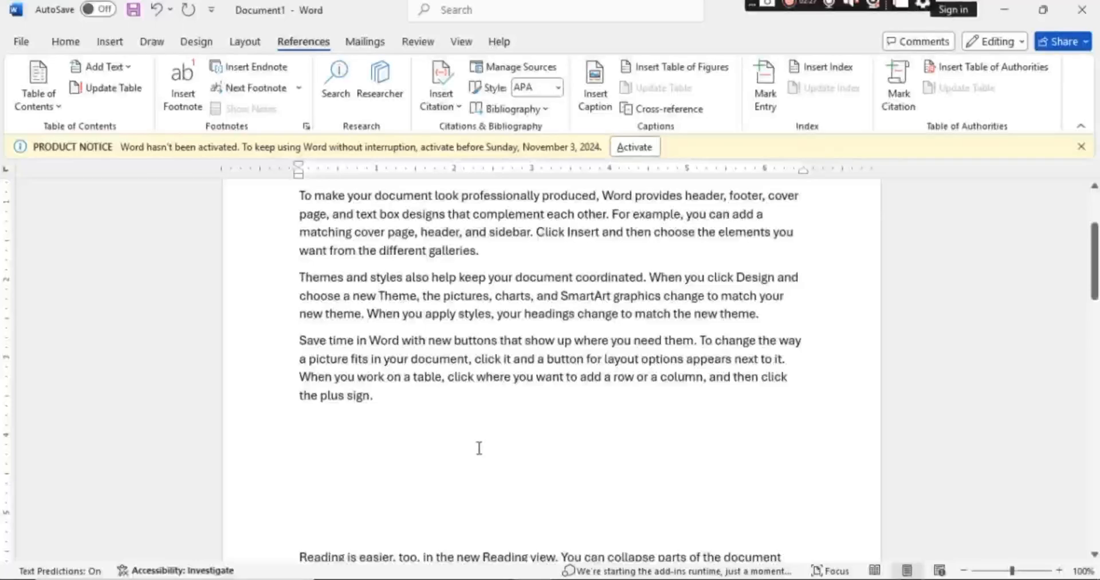
pyautogui.press('Return')
pyautogui.press('Return')
pyautogui.press('Return')
pyautogui.press('Return')
pyautogui.press('Return')
pyautogui.press('Return')
pyautogui.press('Return')
pyautogui.press('Return')
pyautogui.press('Return')
pyautogui.press('Return')
pyautogui.press('Return')
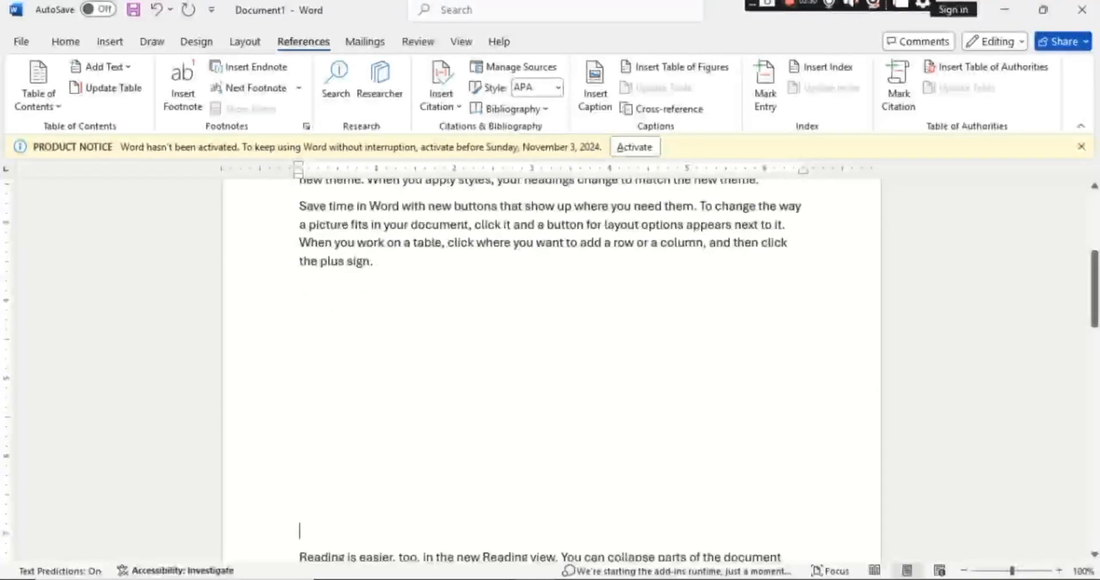
pyautogui.press('Return')
pyautogui.press('Return')
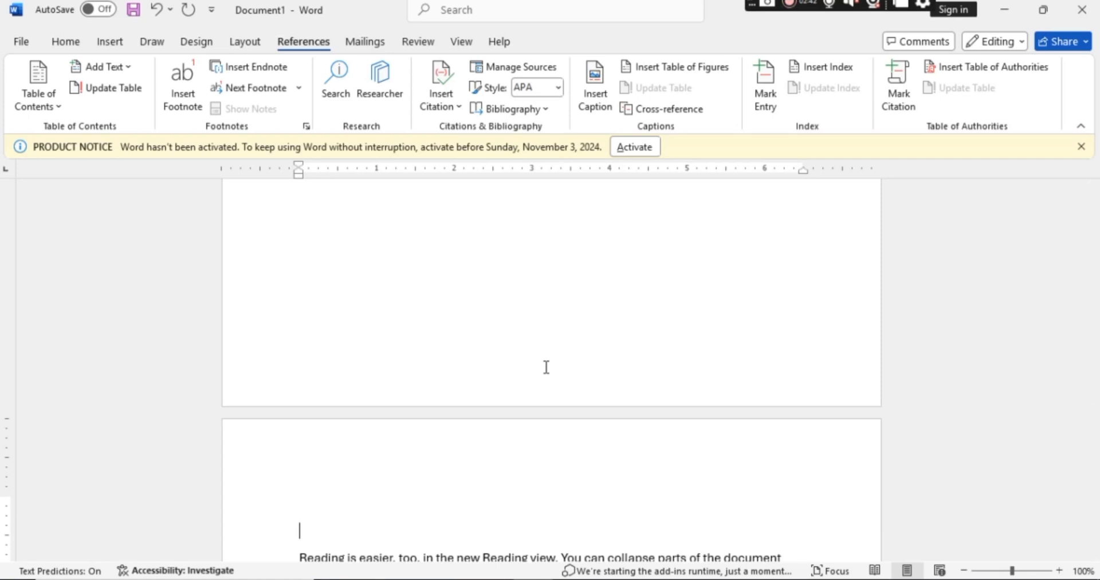
# Insert a footnote reading "Next page" after "the plus sign." at the end of the first page's text.
pyautogui.press('Up')
pyautogui.press('Up')
pyautogui.press('Up')
pyautogui.press('Up')
pyautogui.press('Up')
pyautogui.press('Up')
pyautogui.press('Up')
pyautogui.press('Up')
pyautogui.press('Up')
pyautogui.press('Up')
pyautogui.press('Up')
pyautogui.press('Up')
pyautogui.press('Up')
pyautogui.press('Up')
pyautogui.press('Up')
pyautogui.press('Up')
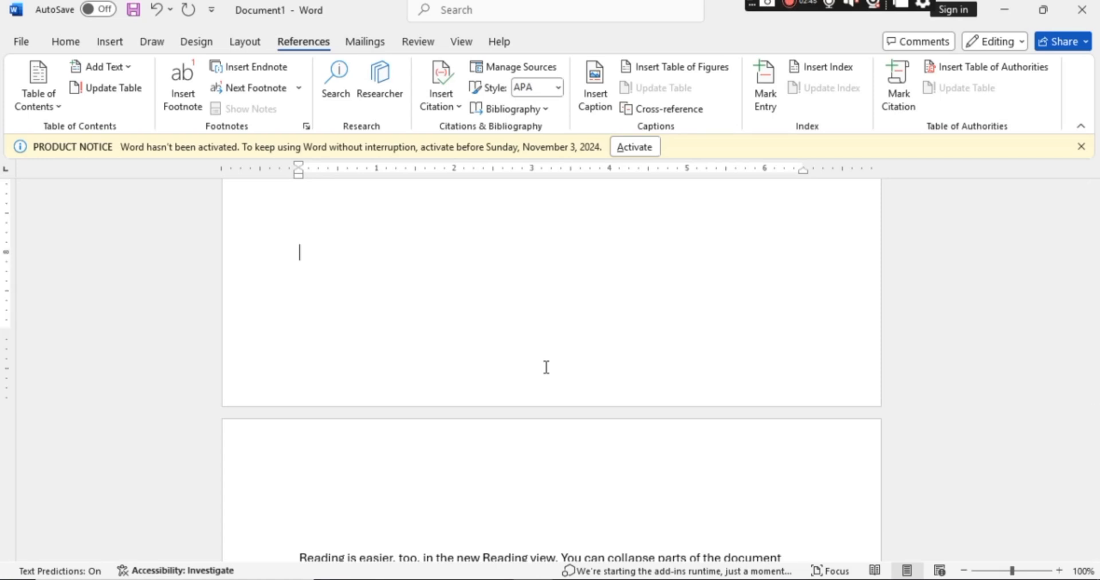
pyautogui.press('Up')
pyautogui.press('Up')
pyautogui.press('Up')
pyautogui.press('Up')
pyautogui.press('Up')
pyautogui.press('Up')
pyautogui.press('Up')
pyautogui.press('Up')
pyautogui.press('Up')
pyautogui.press('Up')
pyautogui.press('Up')
pyautogui.press('Up')
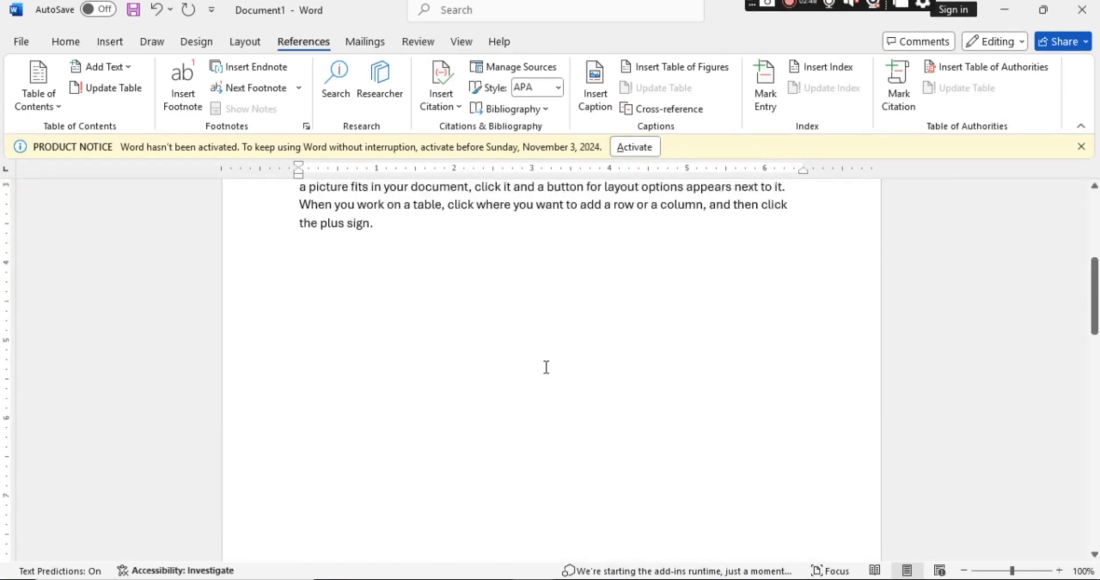
pyautogui.click(381, 223)
pyautogui.click(184, 102)
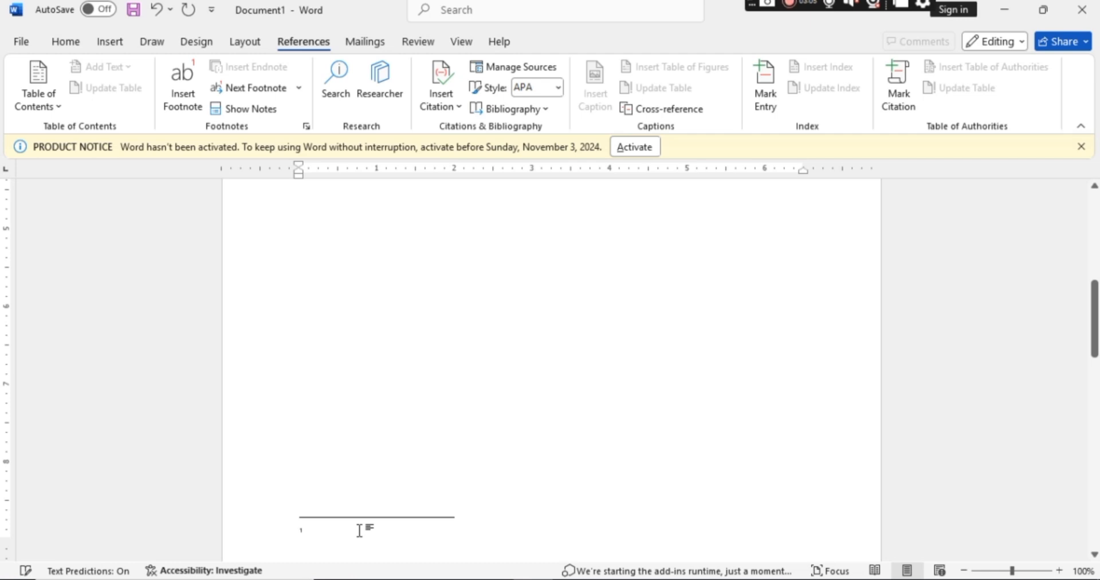
pyautogui.write('hext')
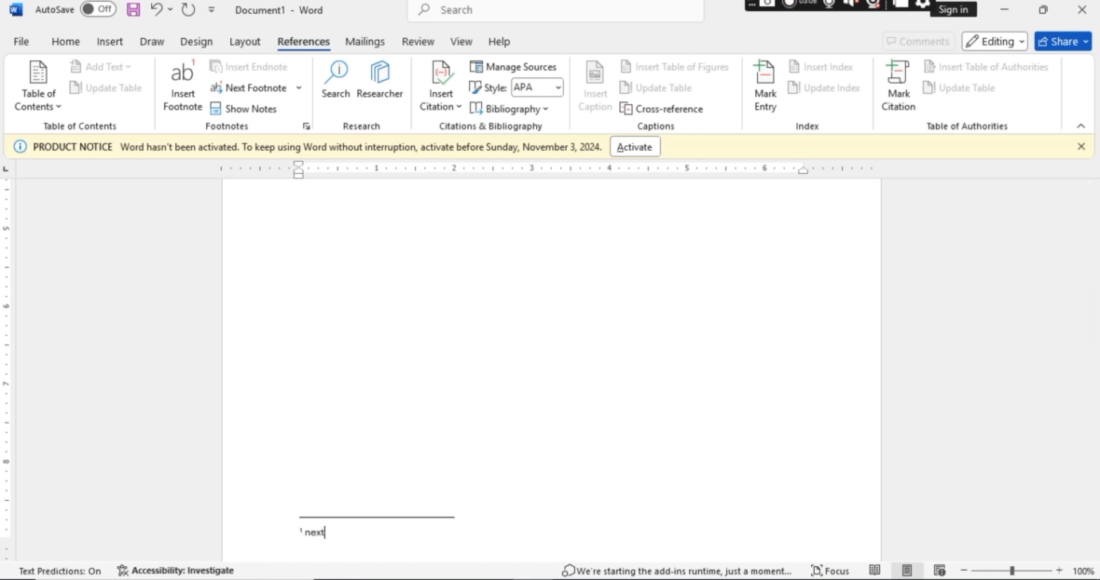
pyautogui.write(' page')
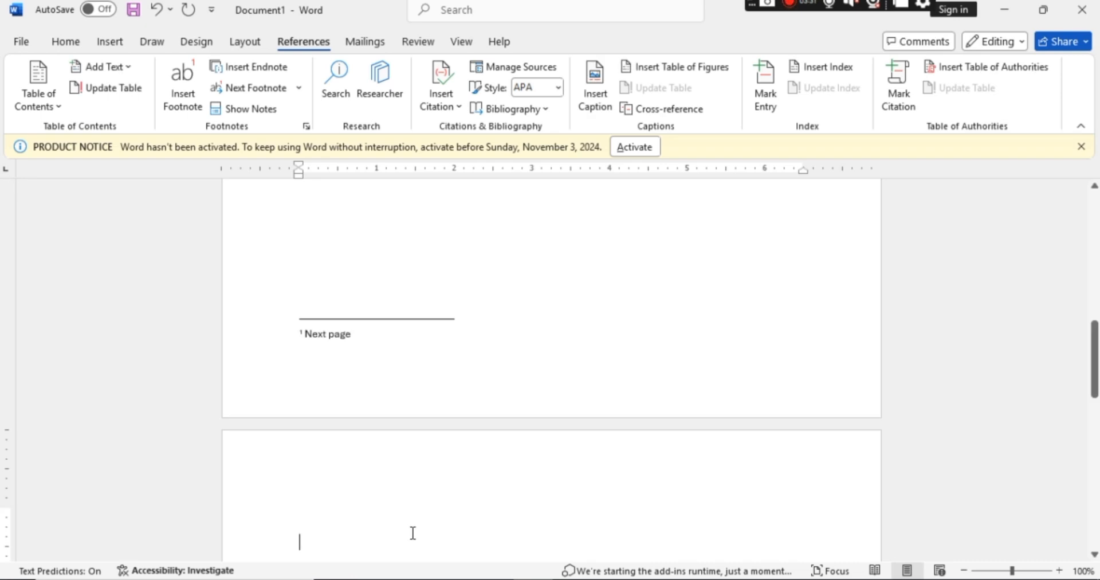
# Insert an endnote reading "The end" from the blank line on the second page, and return to the body text.
pyautogui.click(253, 67)
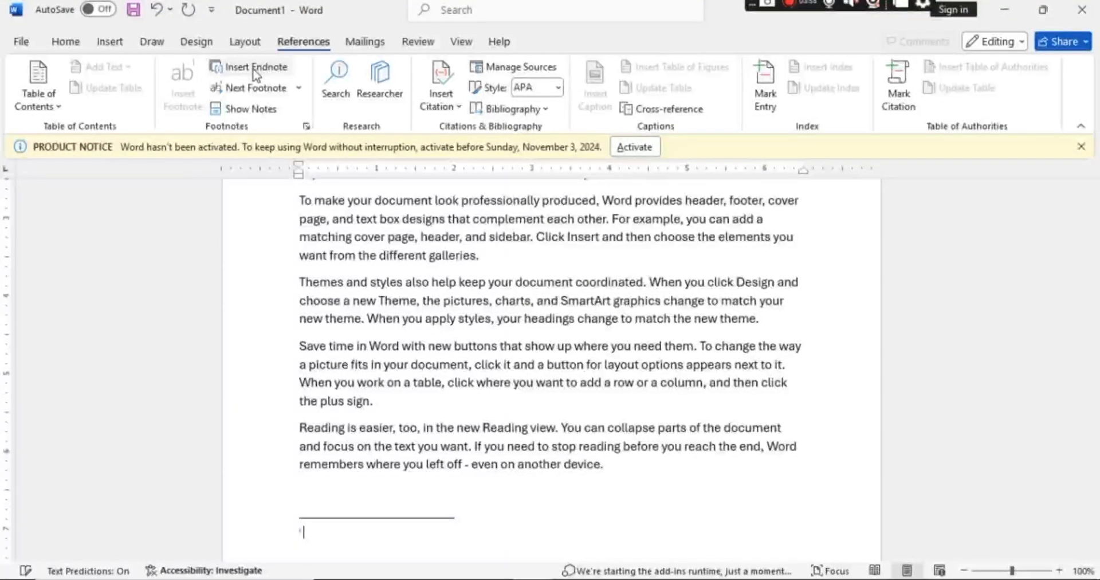
pyautogui.write('The')
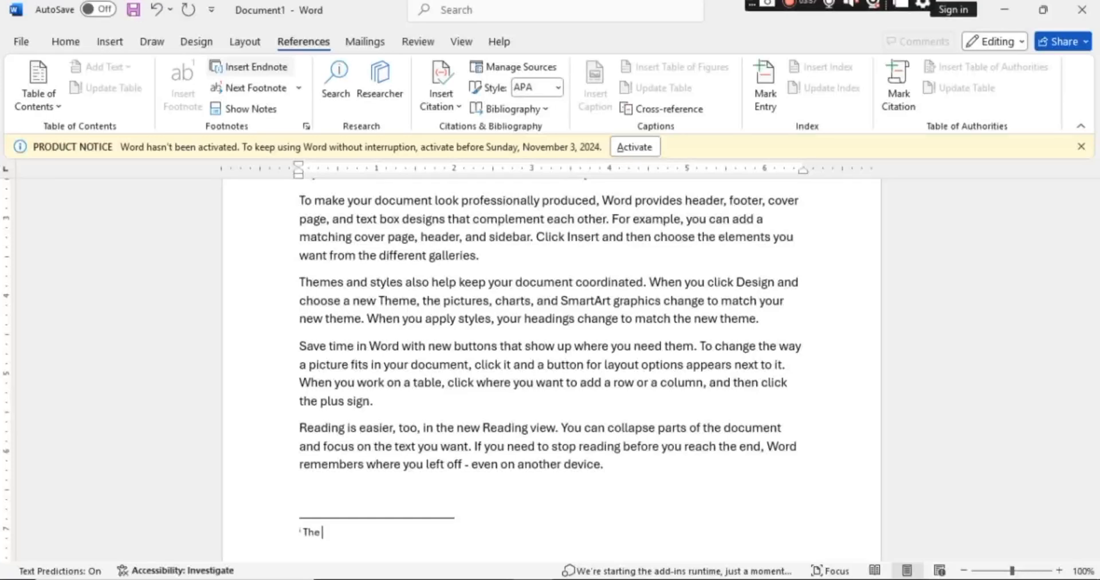
pyautogui.write(' end')
pyautogui.click(487, 519)
# Review the footnote and endnote navigation options and the Show Notes choices, closing both without applying anything.
pyautogui.click(300, 89)
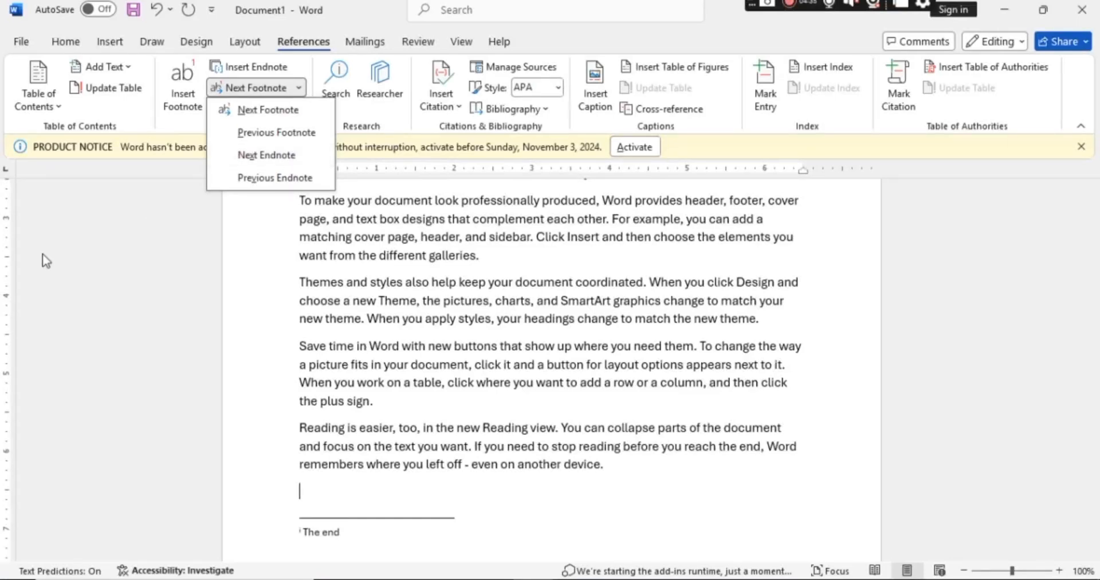
pyautogui.click(102, 278)
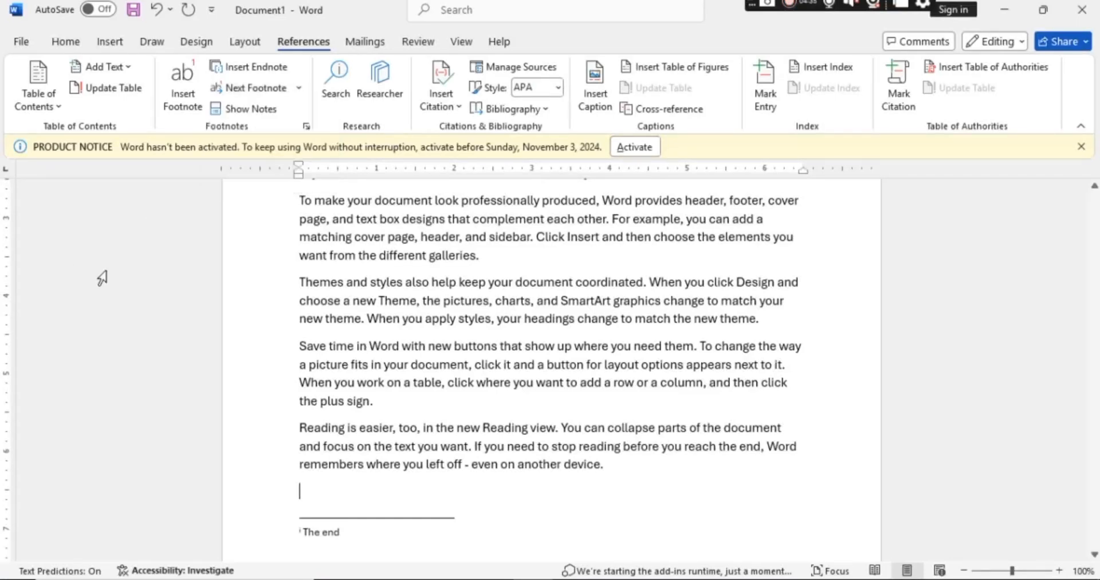
pyautogui.click(255, 112)
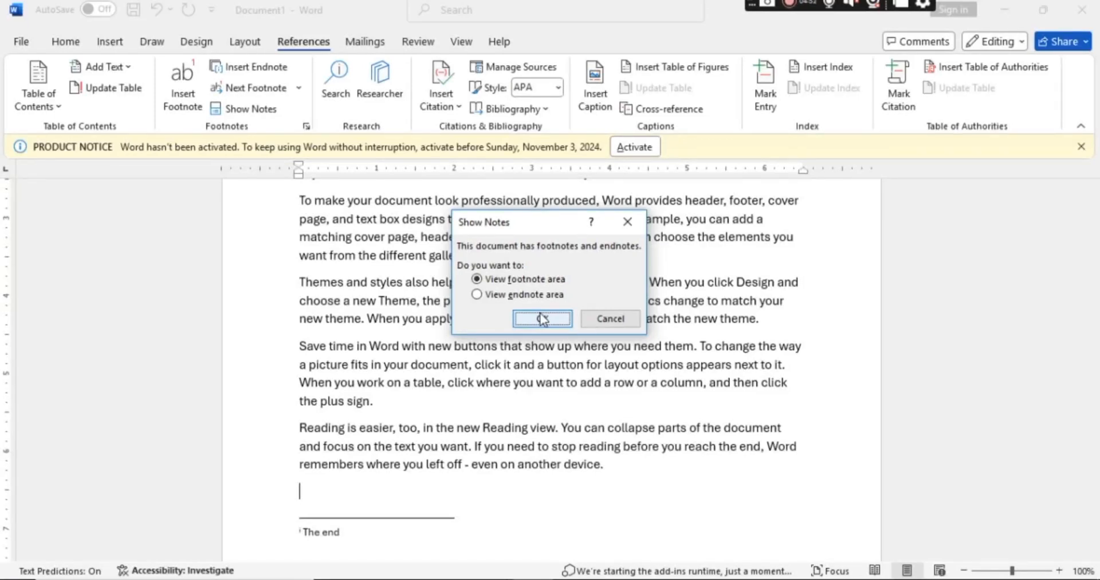
pyautogui.click(627, 222)
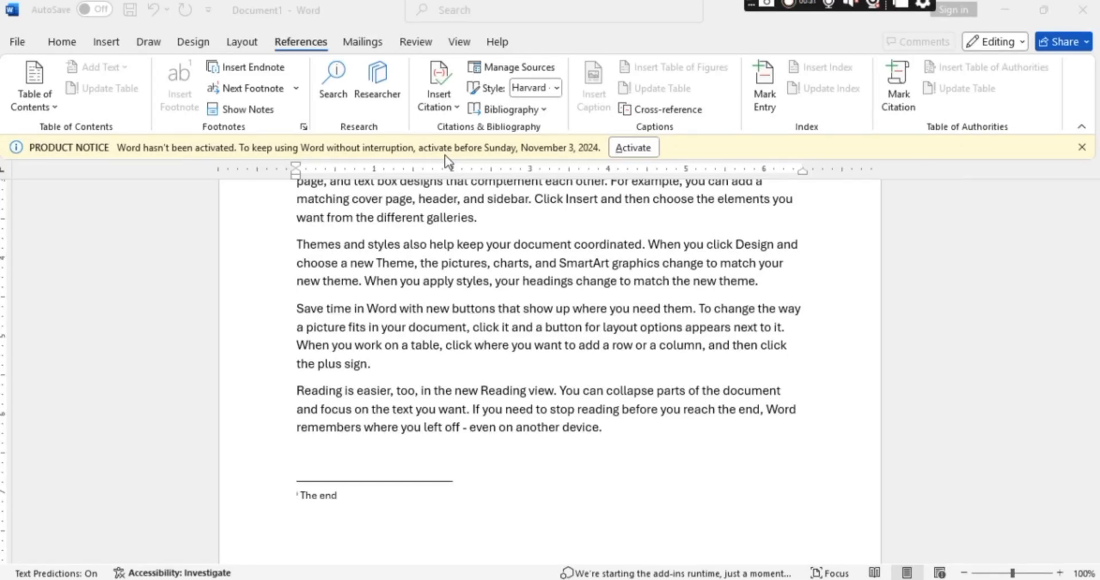
# Start a new citation source of type Book, entering the author's name, the title "computer" and the year 2010.
pyautogui.click(453, 108)
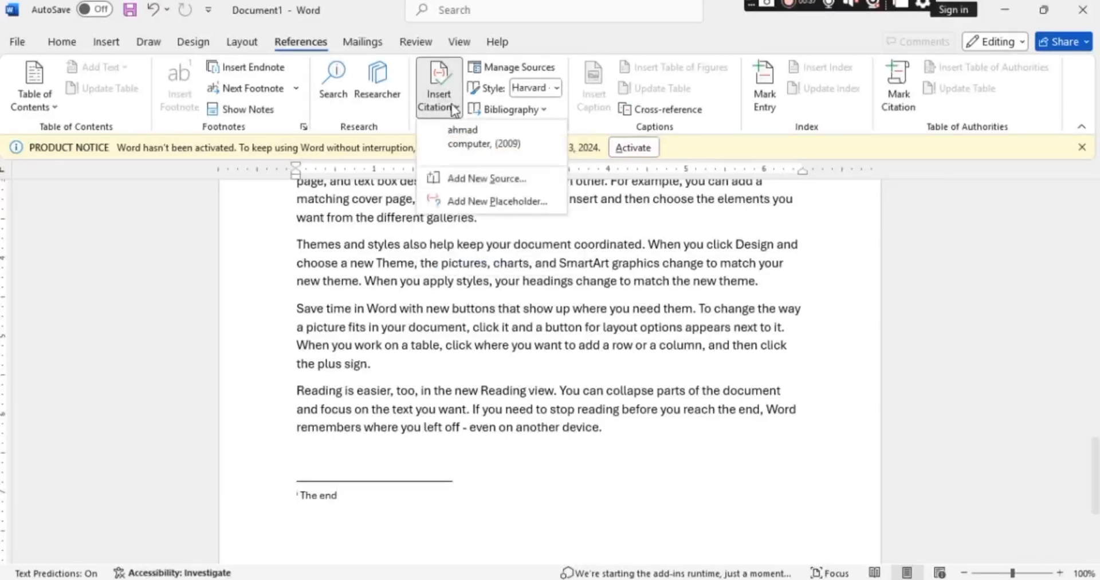
pyautogui.click(491, 178)
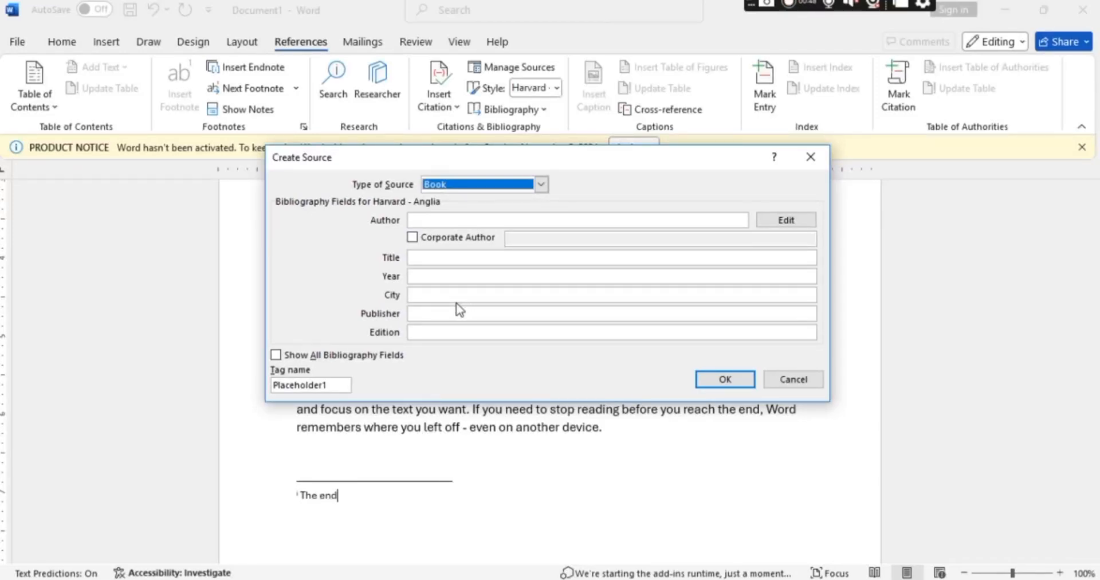
pyautogui.click(435, 220)
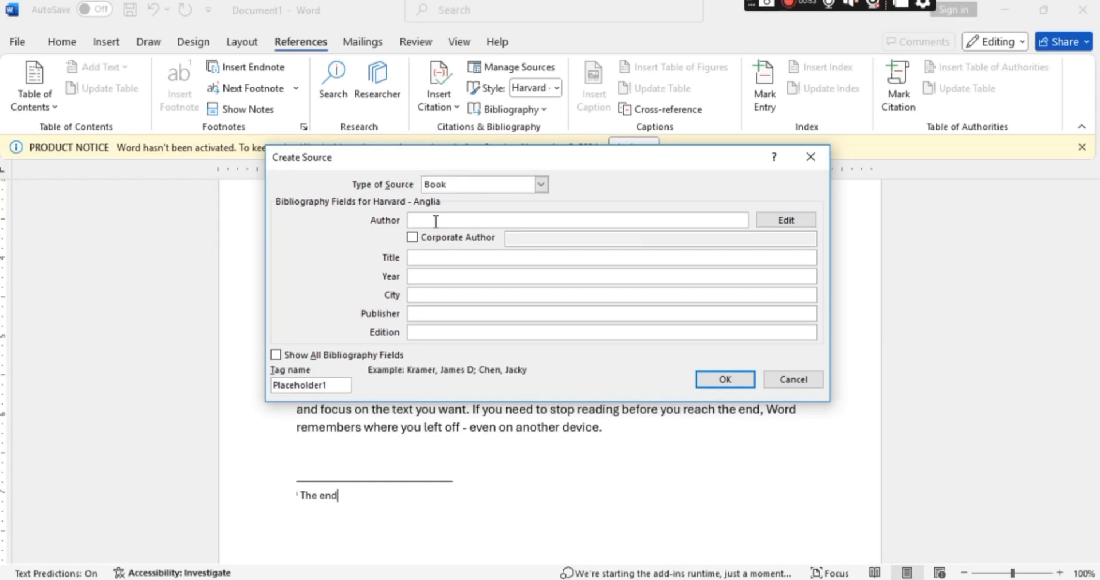
pyautogui.write('hmmad')
pyautogui.click(423, 256)
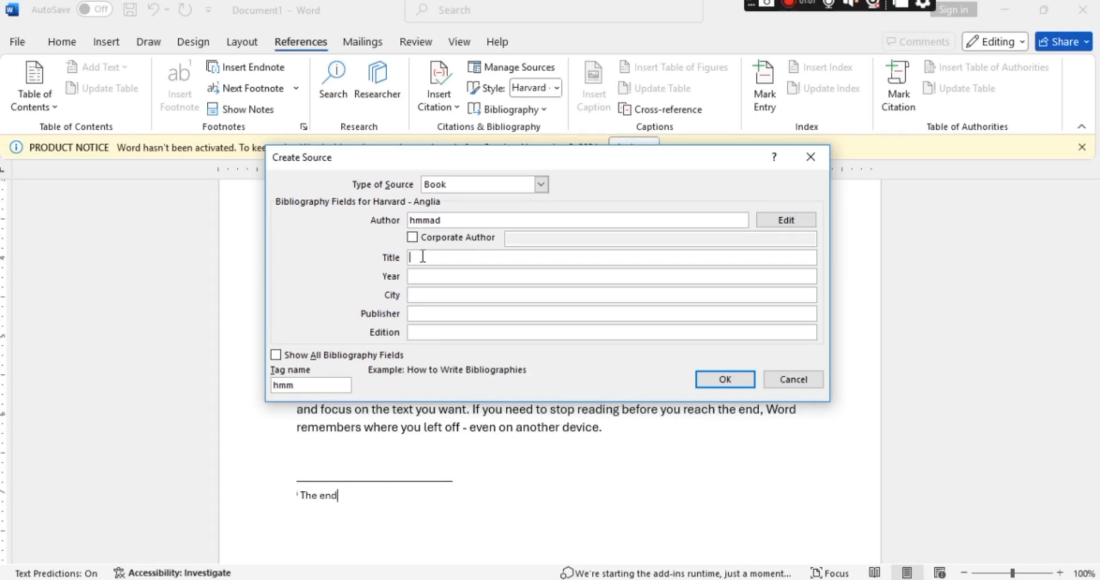
pyautogui.write('computer')
pyautogui.click(430, 277)
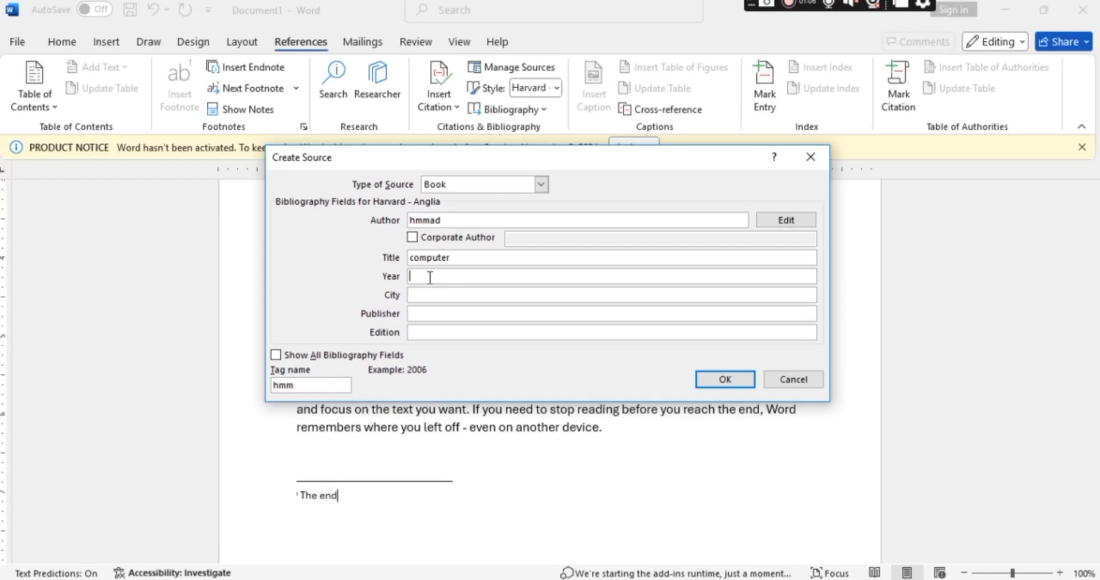
pyautogui.write('2010')
# Set the source's city to "islmabad", enter the publisher's name, keep the Book type, and insert the citation after "The end" in the endnote.
pyautogui.click(434, 296)
pyautogui.write('islmabad')
pyautogui.click(428, 315)
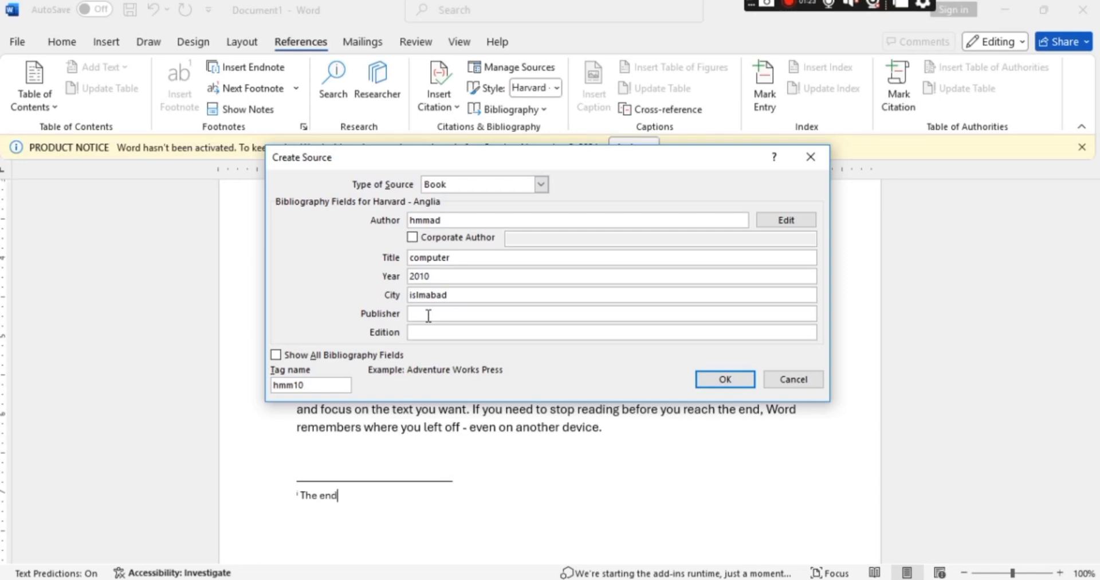
pyautogui.write('all')
pyautogui.click(541, 184)
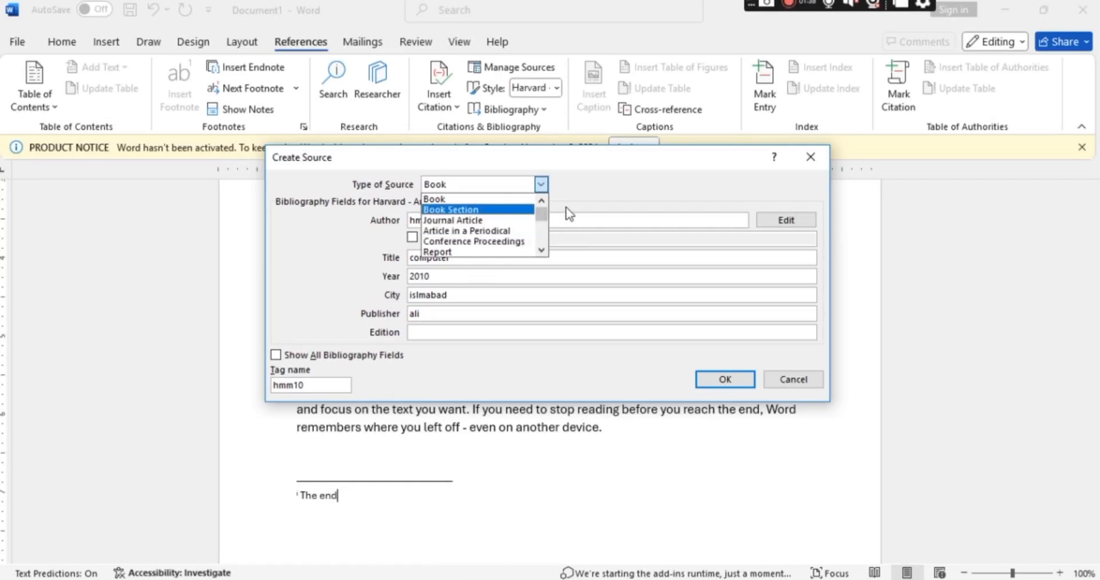
pyautogui.click(541, 184)
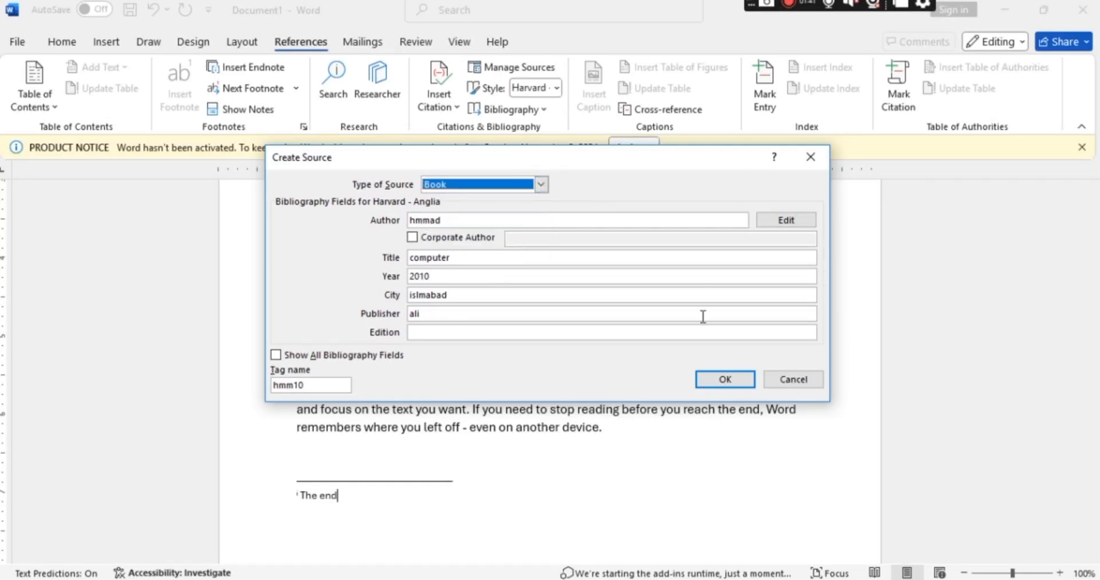
pyautogui.click(734, 386)
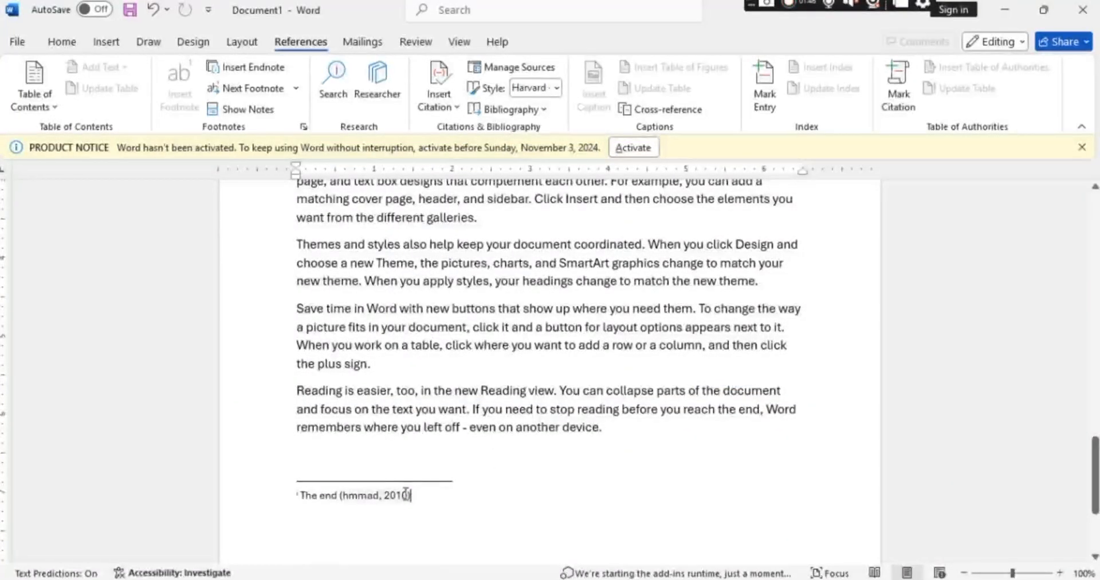
# Insert a bibliography on a new line below the endnote "The end".
pyautogui.click(412, 496)
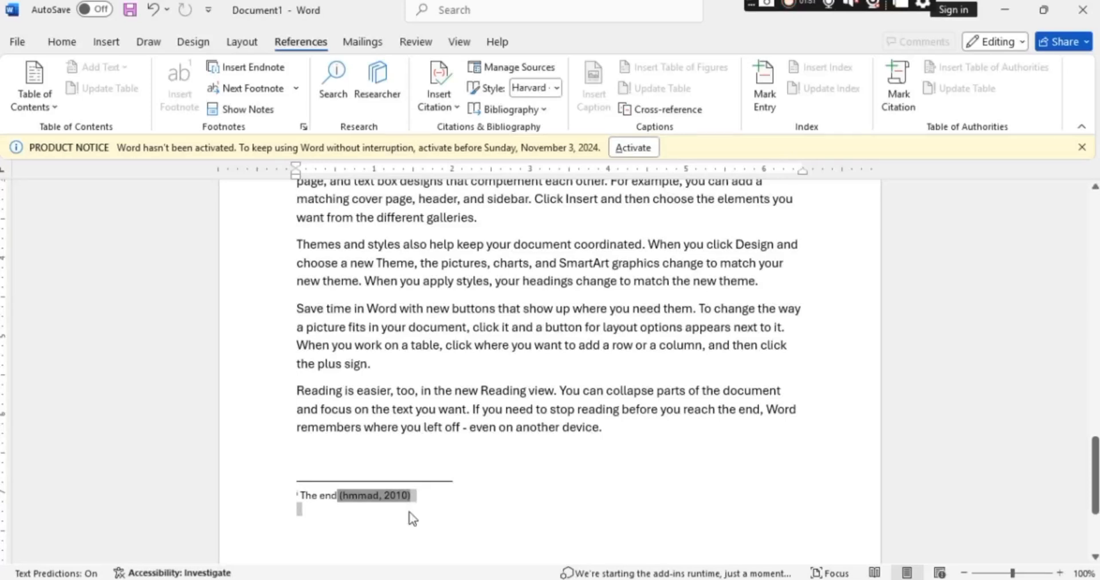
pyautogui.click(410, 512)
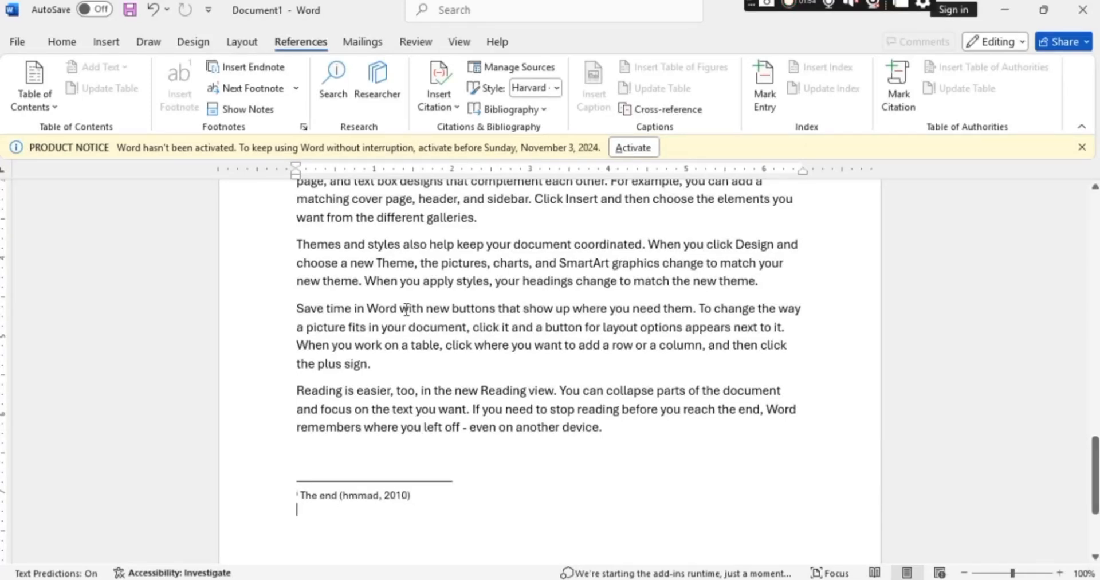
pyautogui.click(532, 110)
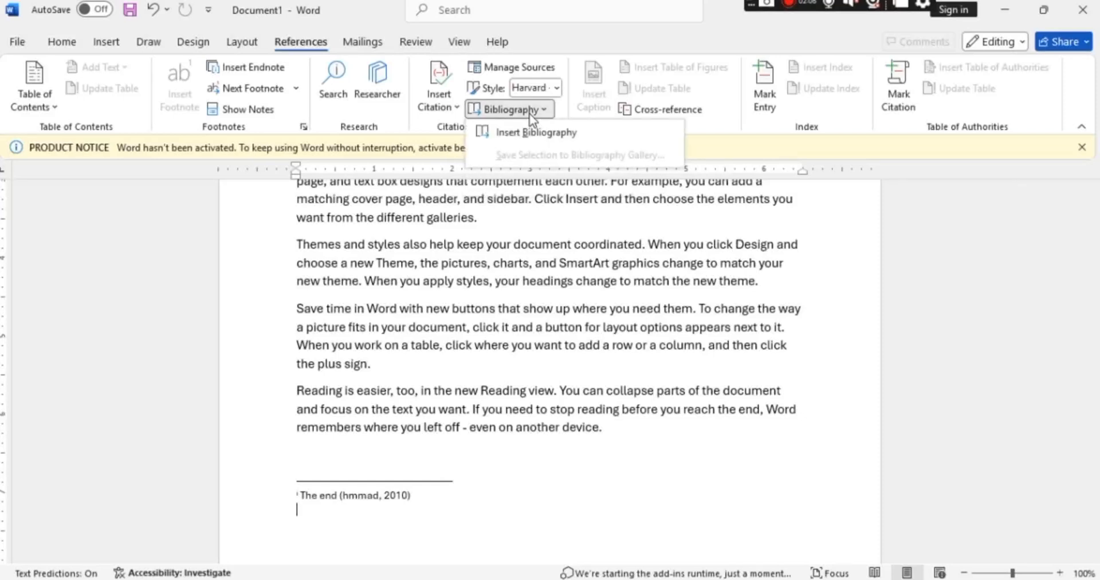
pyautogui.click(530, 114)
pyautogui.click(530, 113)
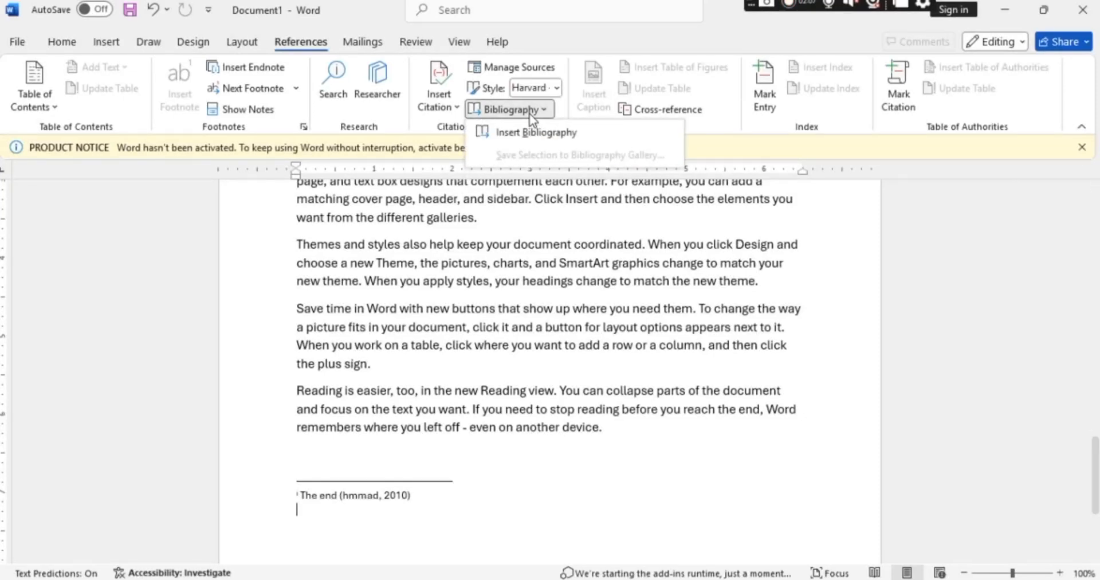
pyautogui.click(549, 138)
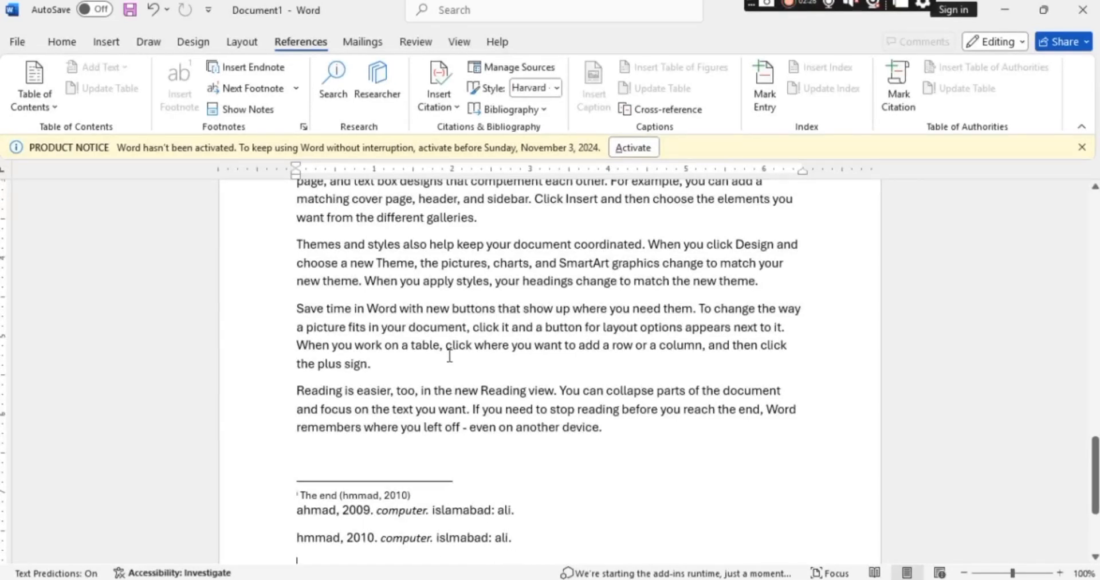
# Review the document's sources in the Source Manager, and choose Harvard - Anglia 2008 as the citation style.
pyautogui.click(510, 67)
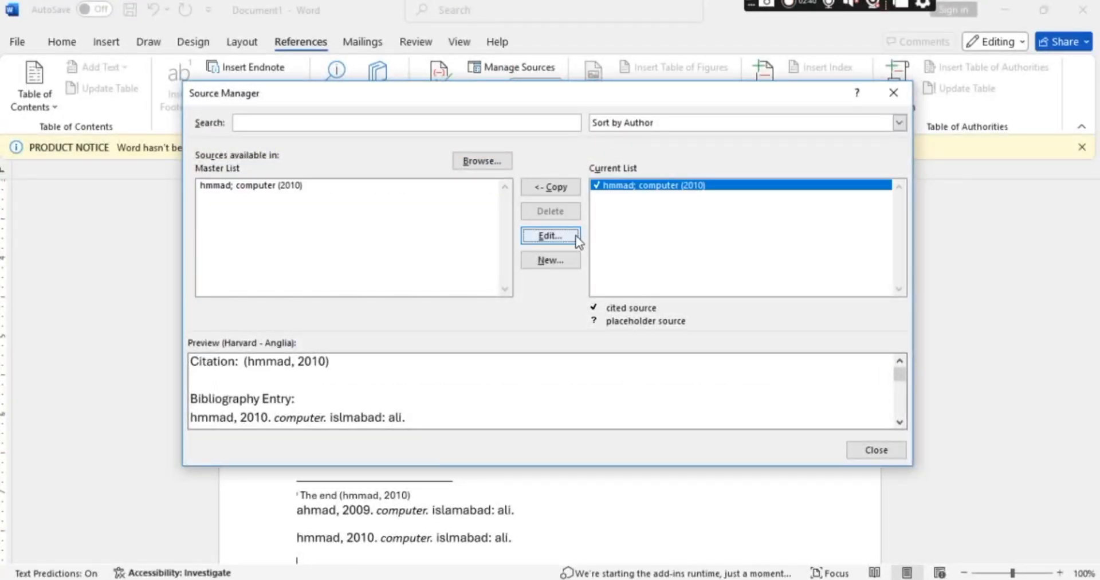
pyautogui.click(875, 450)
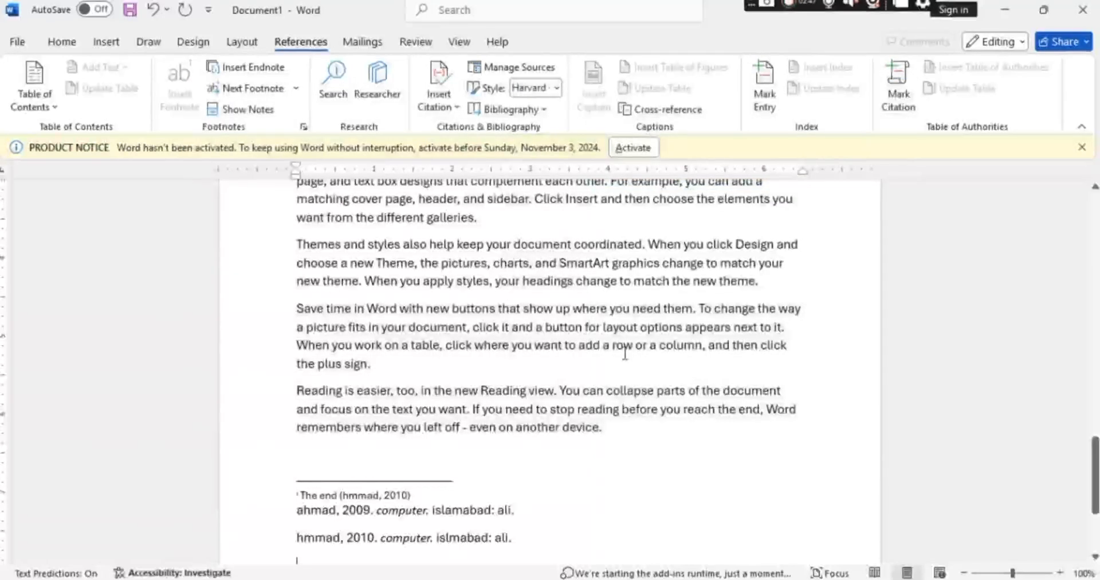
pyautogui.click(556, 90)
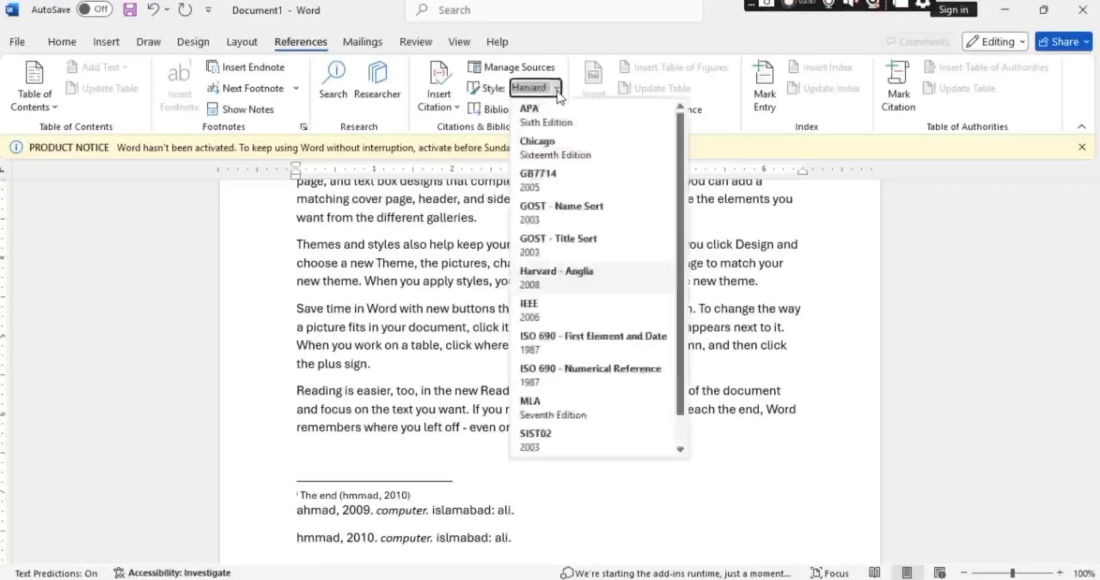
pyautogui.click(559, 286)
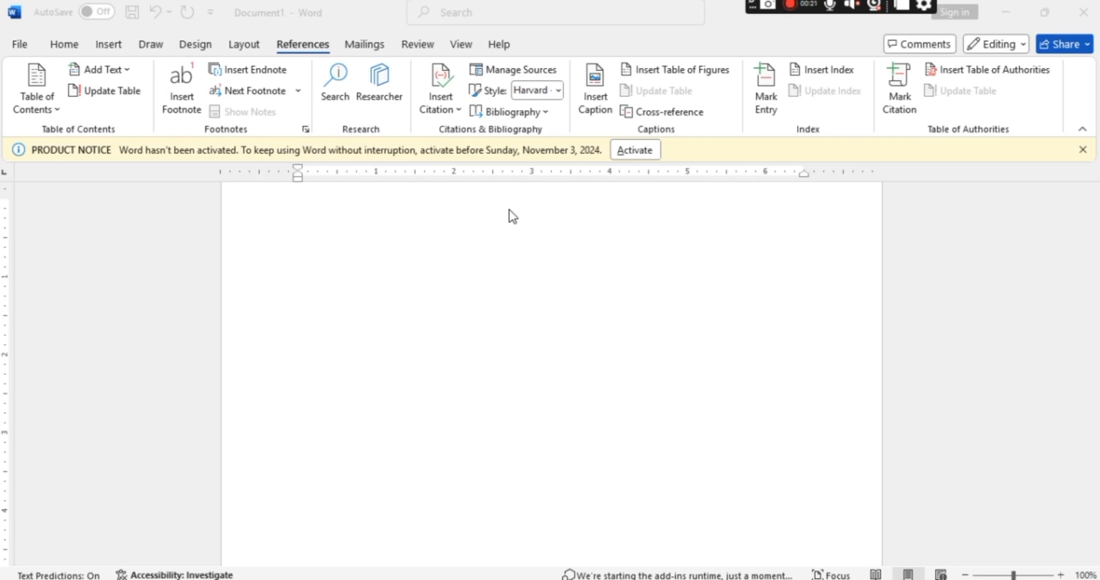
# Generate sample paragraphs in the blank document with =rand().
pyautogui.click(443, 244)
pyautogui.write('=')
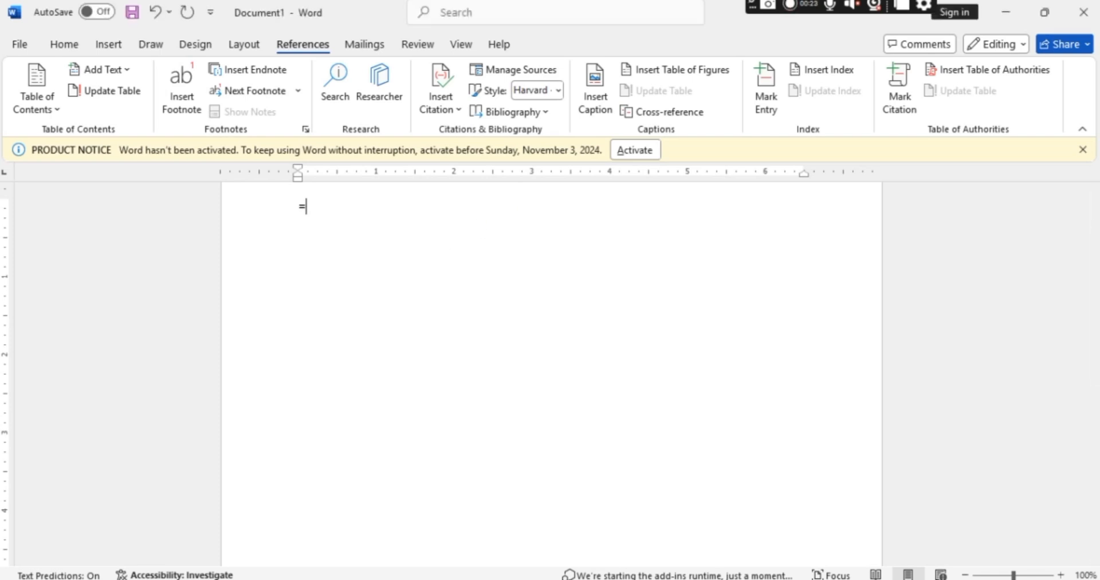
pyautogui.write('rand()')
pyautogui.press('Return')
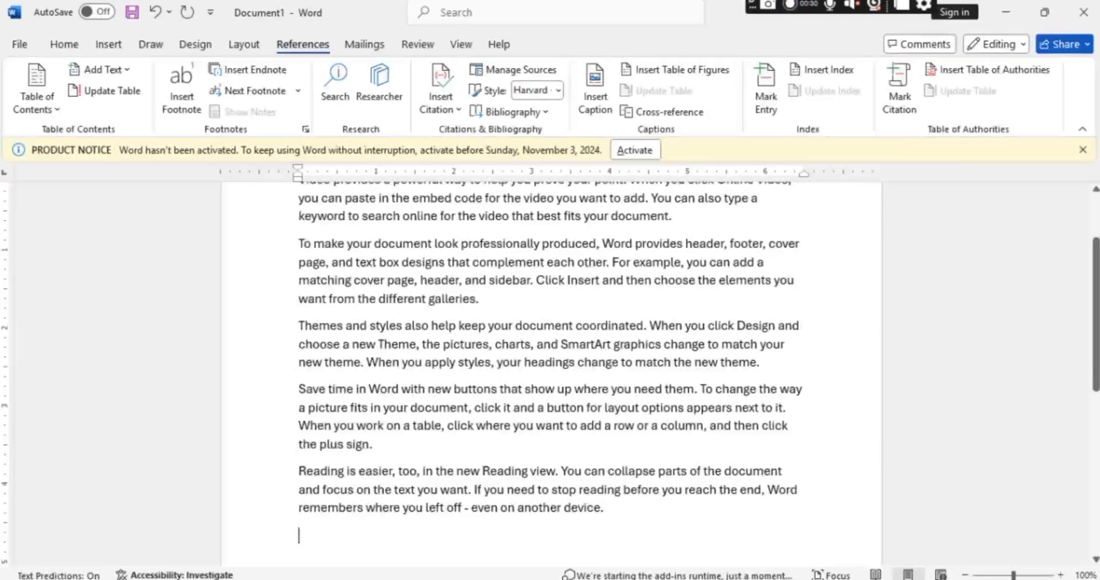
# Add a blank line after the first paragraph and draw a Smiley Face shape there, about 0.56" high and 0.88" wide.
pyautogui.click(674, 216)
pyautogui.press('Return')
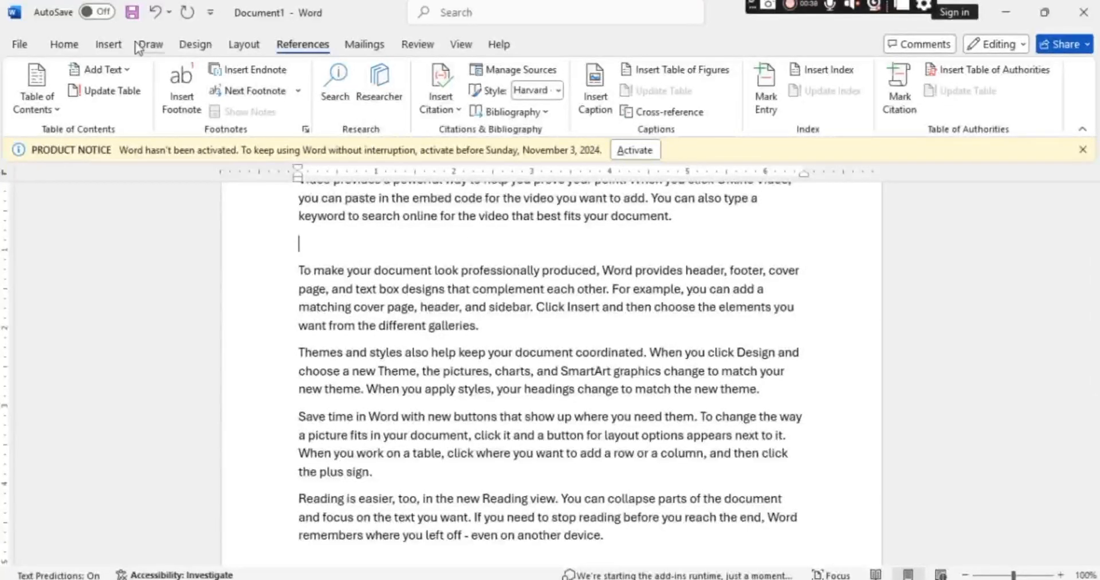
pyautogui.click(107, 45)
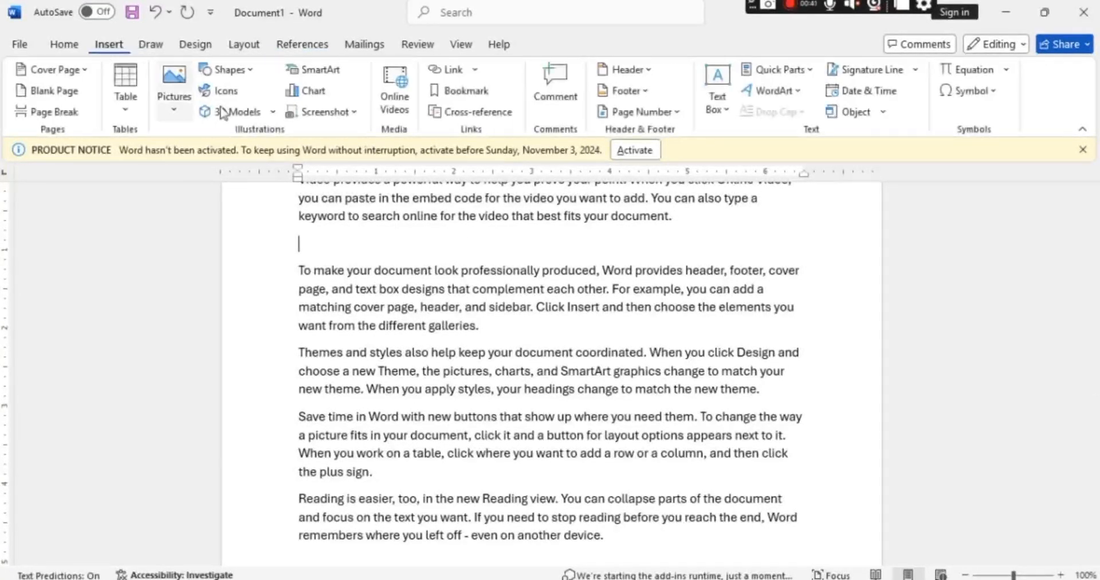
pyautogui.click(229, 69)
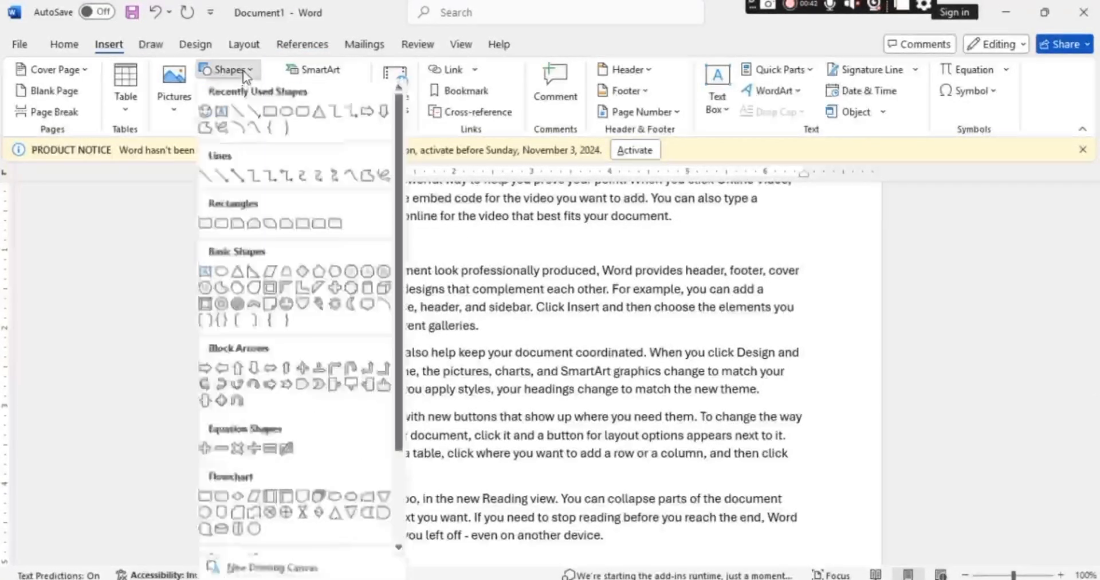
pyautogui.click(286, 306)
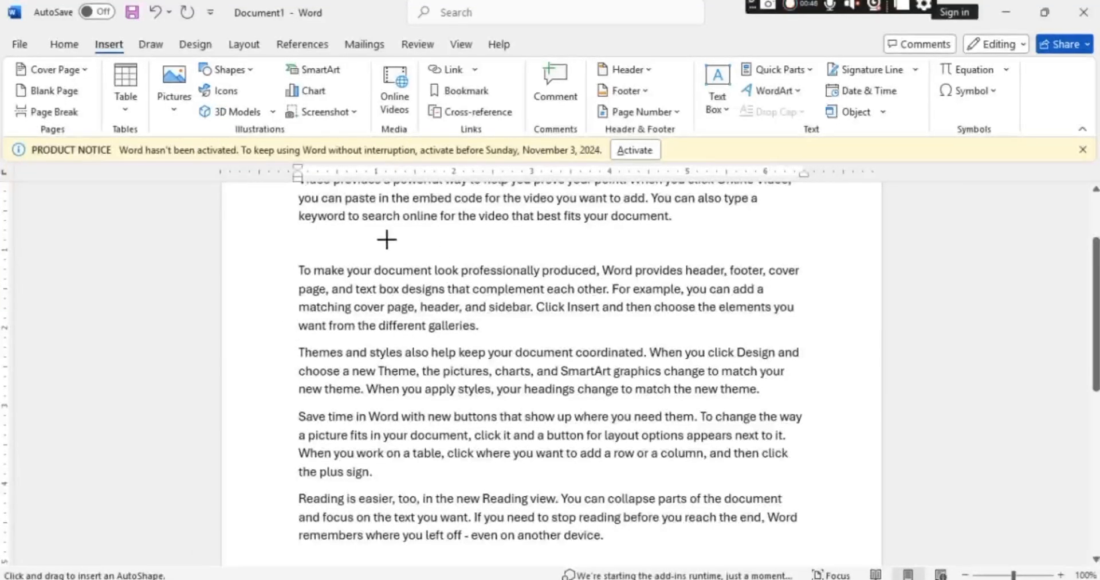
pyautogui.moveTo(387, 240); pyautogui.dragTo(456, 283)
# Add two more blank lines after the first paragraph and move the smiley face into the gap, clear of the text.
pyautogui.click(565, 244)
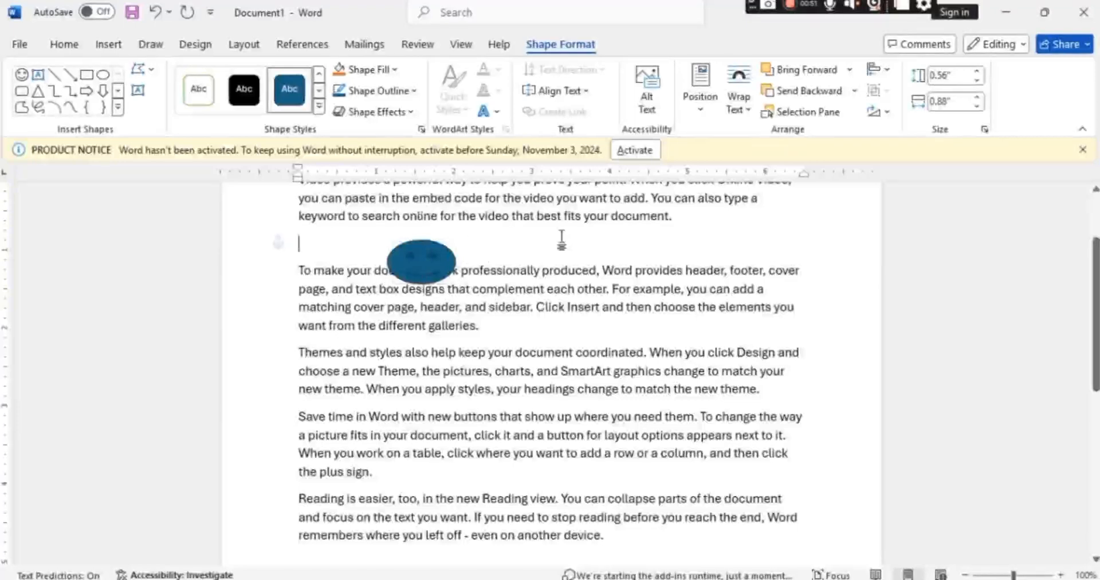
pyautogui.press('Return')
pyautogui.press('Return')
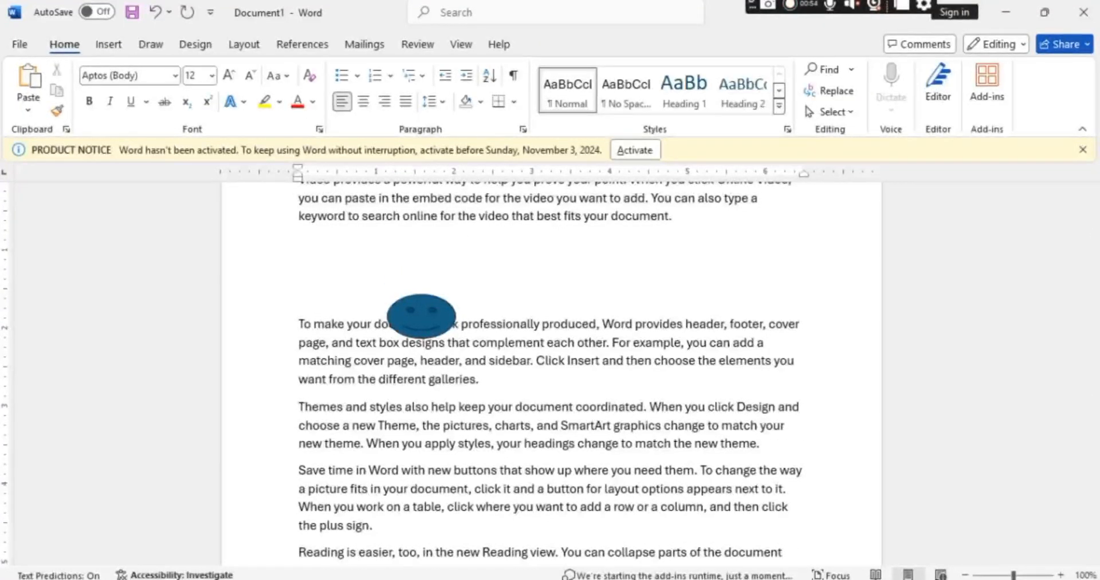
pyautogui.click(409, 321)
pyautogui.moveTo(416, 280); pyautogui.dragTo(478, 274)
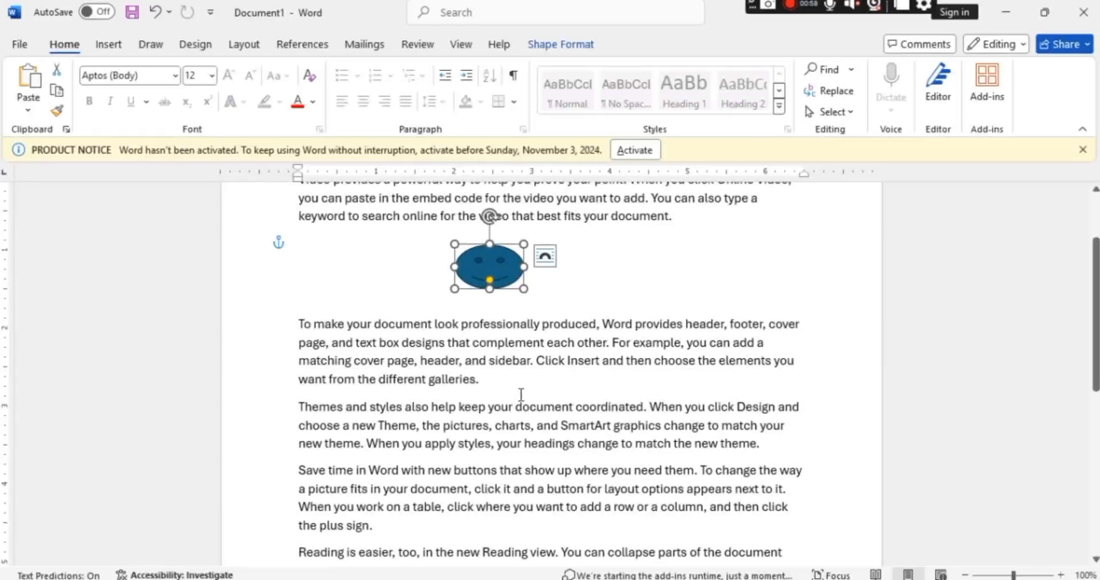
# Insert three blank lines after the "To make your document look professionally produced" paragraph.
pyautogui.click(498, 387)
pyautogui.press('Return')
pyautogui.press('Return')
pyautogui.press('Return')
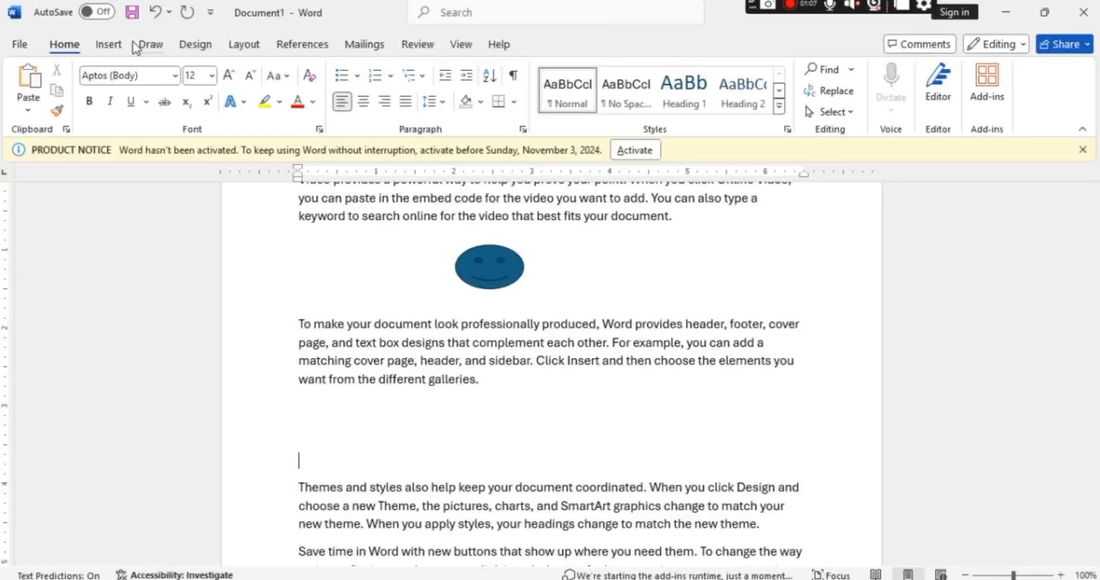
# Draw a Cube shape about 0.59" high and 1.35" wide in the gap above the "Themes and styles" paragraph.
pyautogui.click(108, 45)
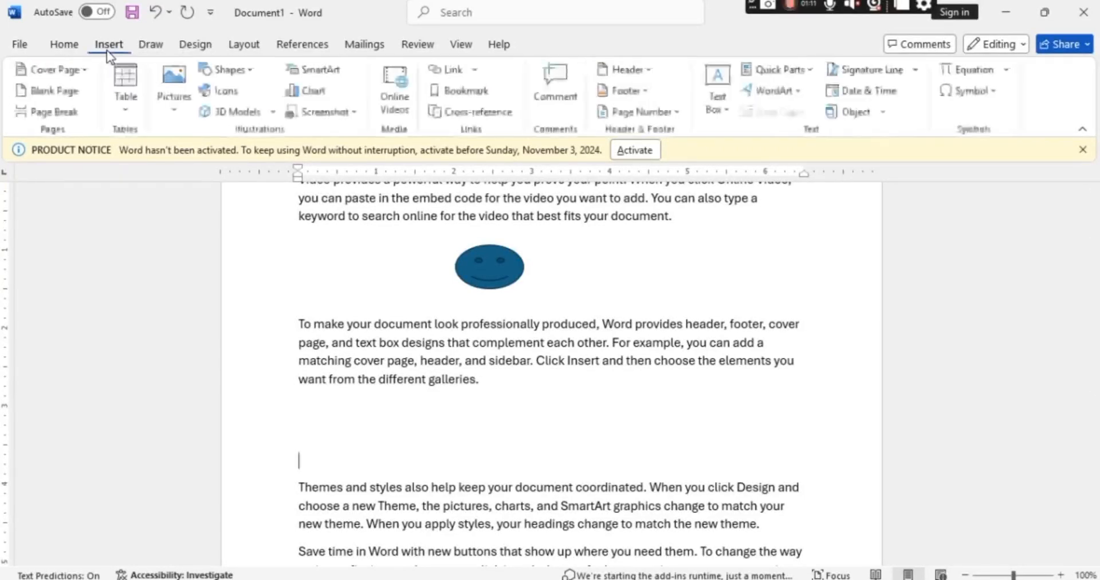
pyautogui.click(228, 70)
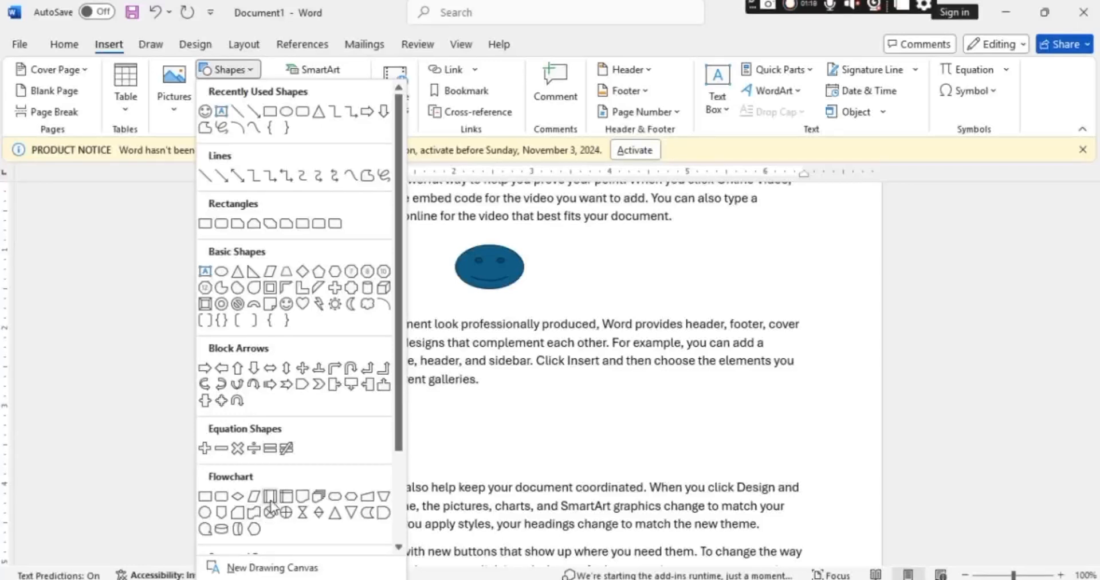
pyautogui.click(390, 284)
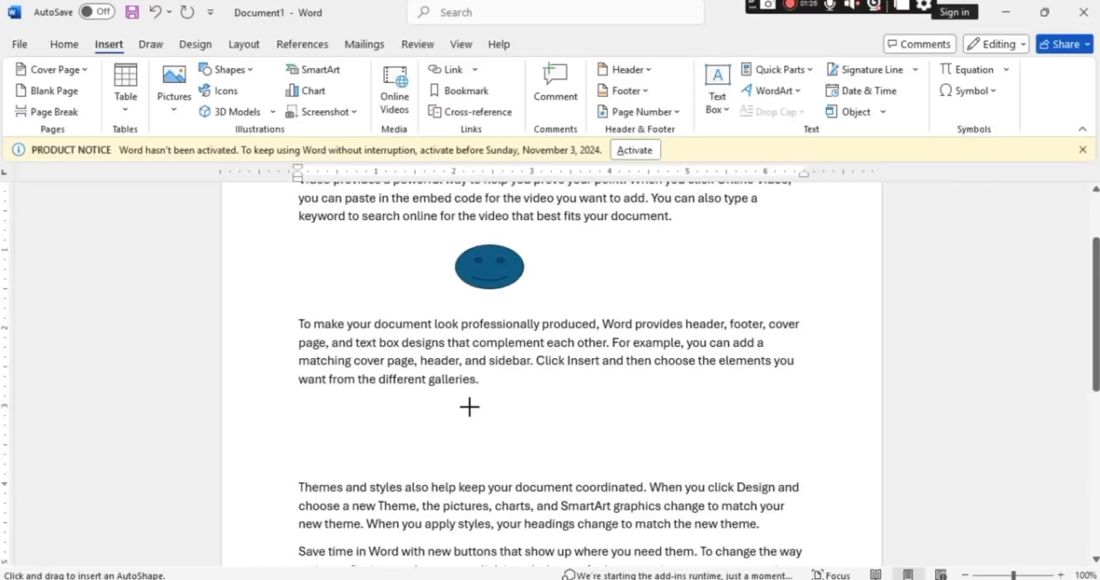
pyautogui.moveTo(470, 407); pyautogui.dragTo(575, 453)
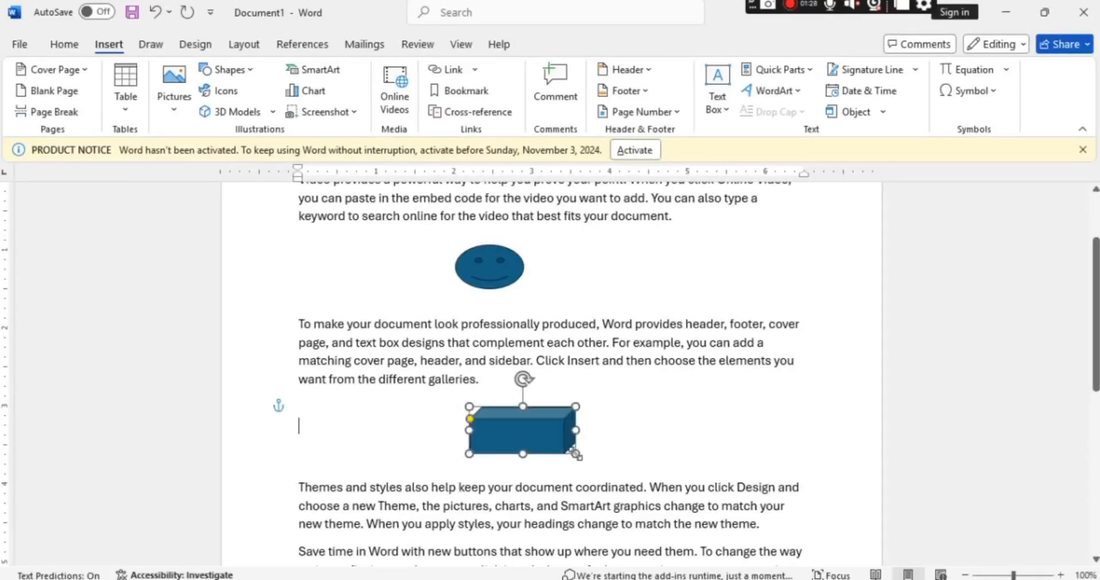
pyautogui.click(676, 427)
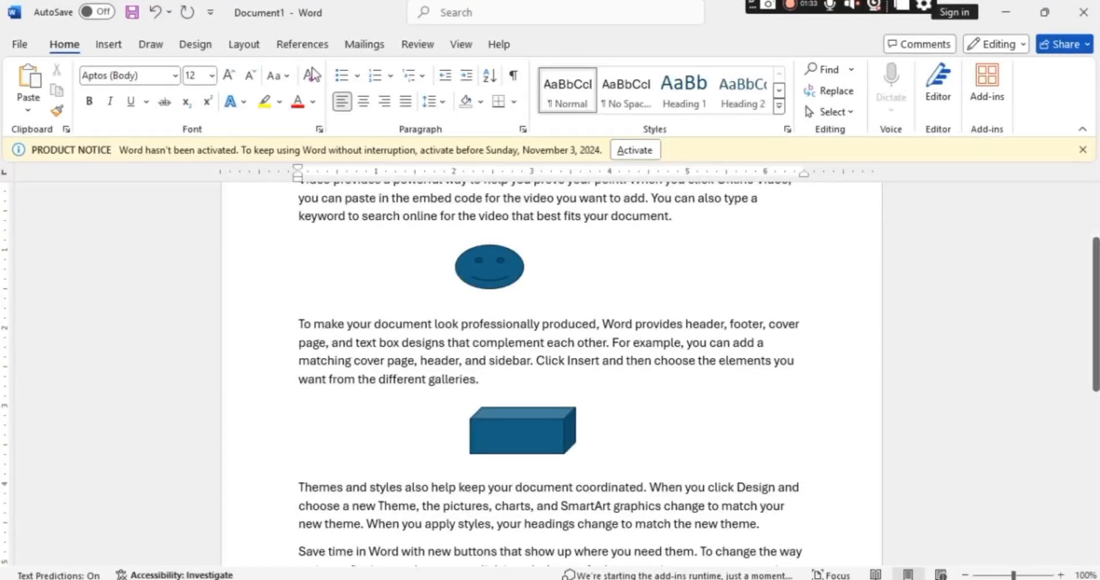
# Insert the caption "Figure 1image" with the Figure label below the smiley face shape.
pyautogui.click(317, 46)
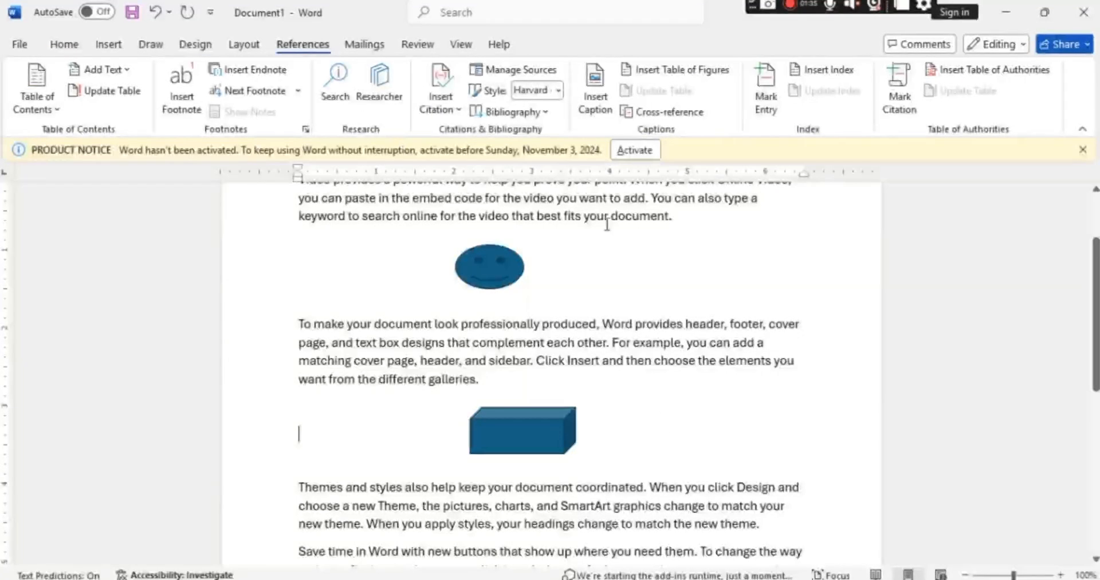
pyautogui.click(596, 86)
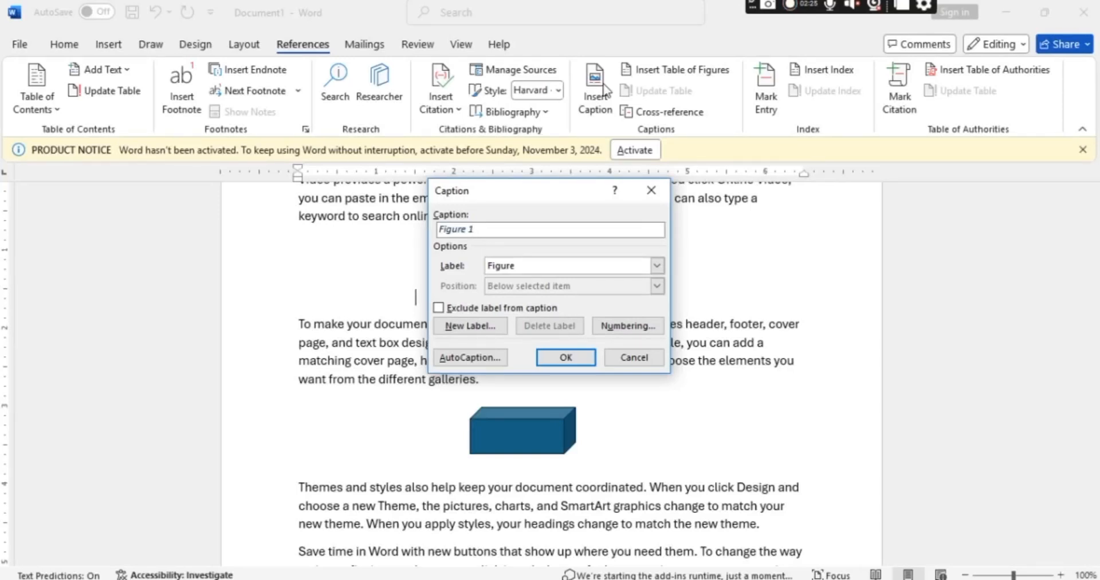
pyautogui.write('image')
pyautogui.click(563, 364)
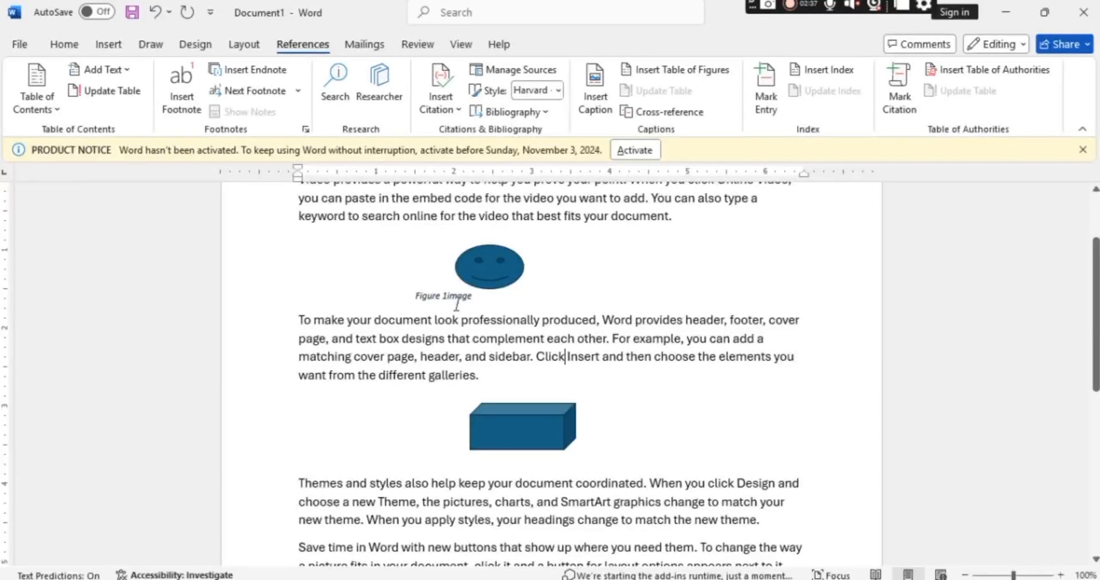
# Insert the caption "Figure 2image" with the Figure label below the cube shape.
pyautogui.click(448, 457)
pyautogui.click(595, 95)
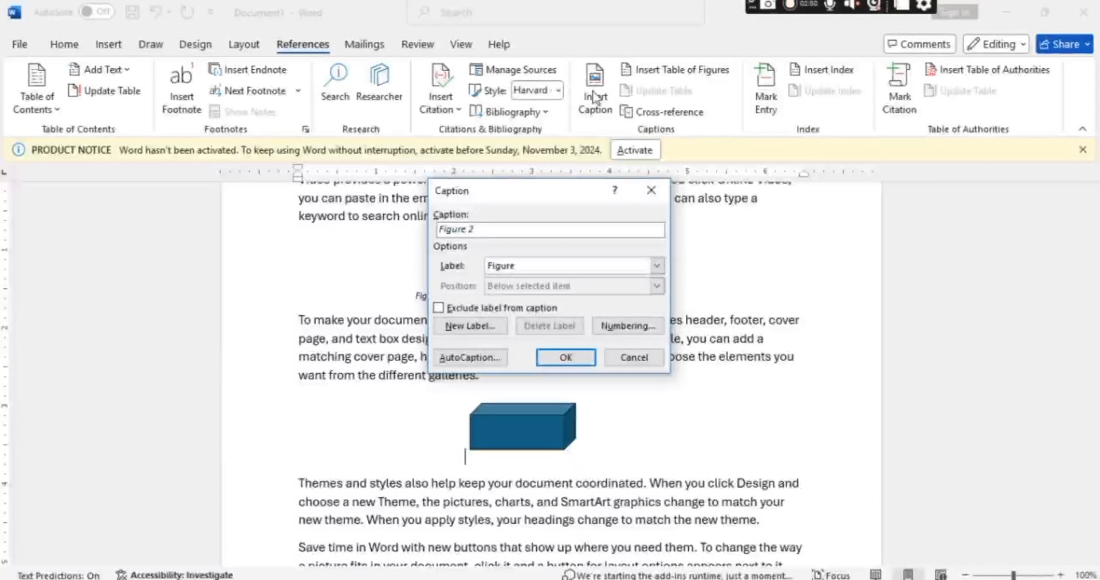
pyautogui.write('image')
pyautogui.click(561, 357)
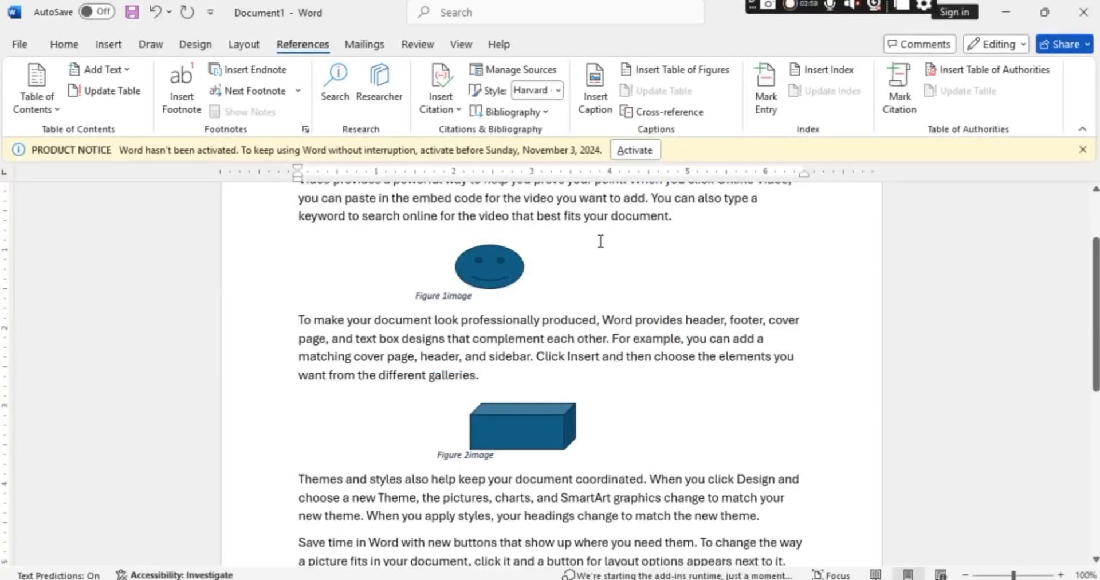
# Insert a table of figures for the Figure captions, using the template format, below the cube's caption.
pyautogui.click(669, 75)
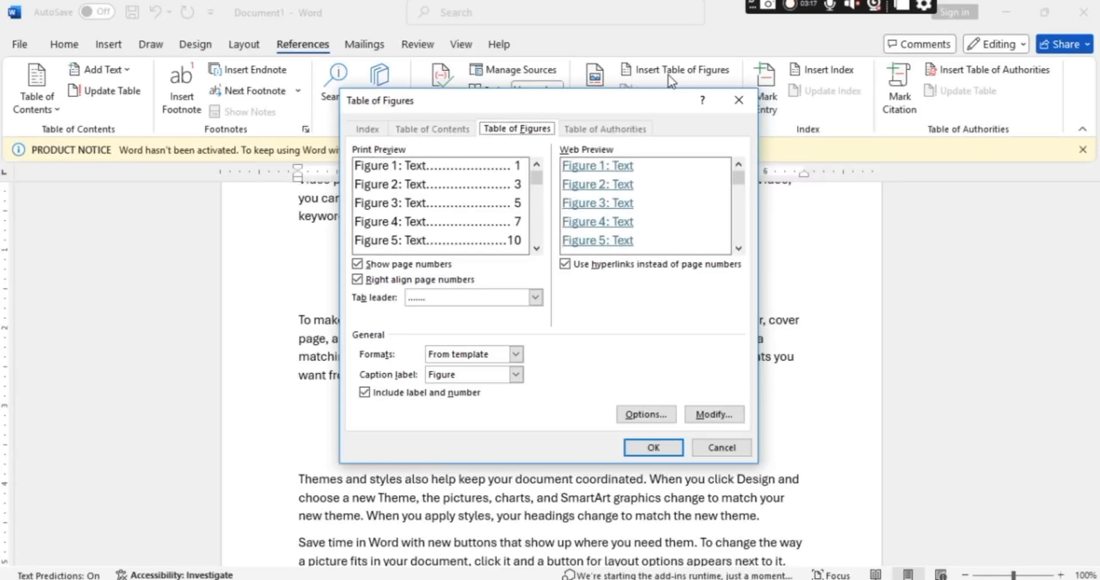
pyautogui.click(638, 450)
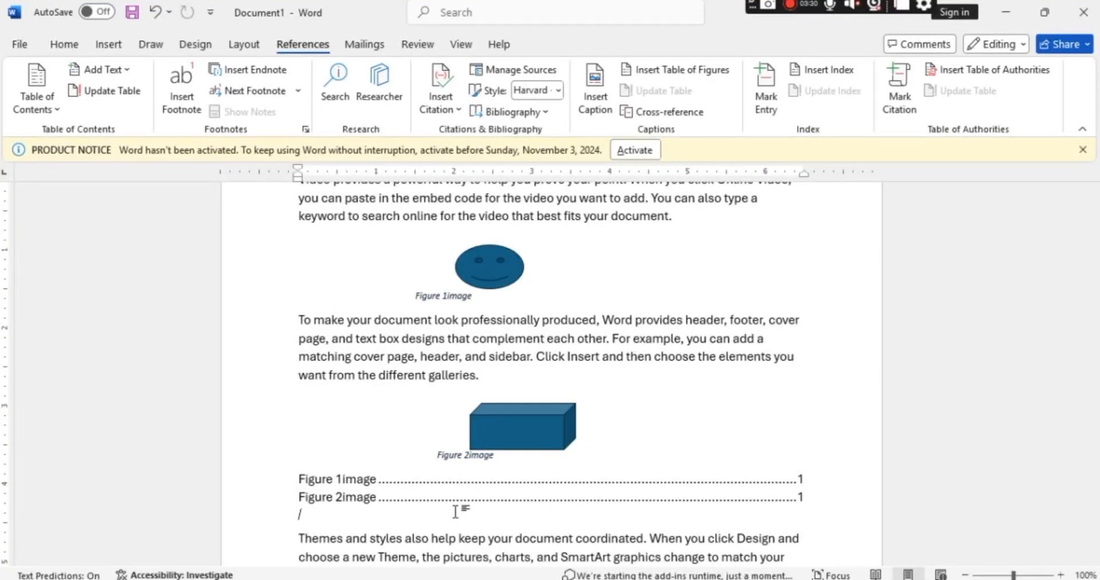
pyautogui.click(654, 77)
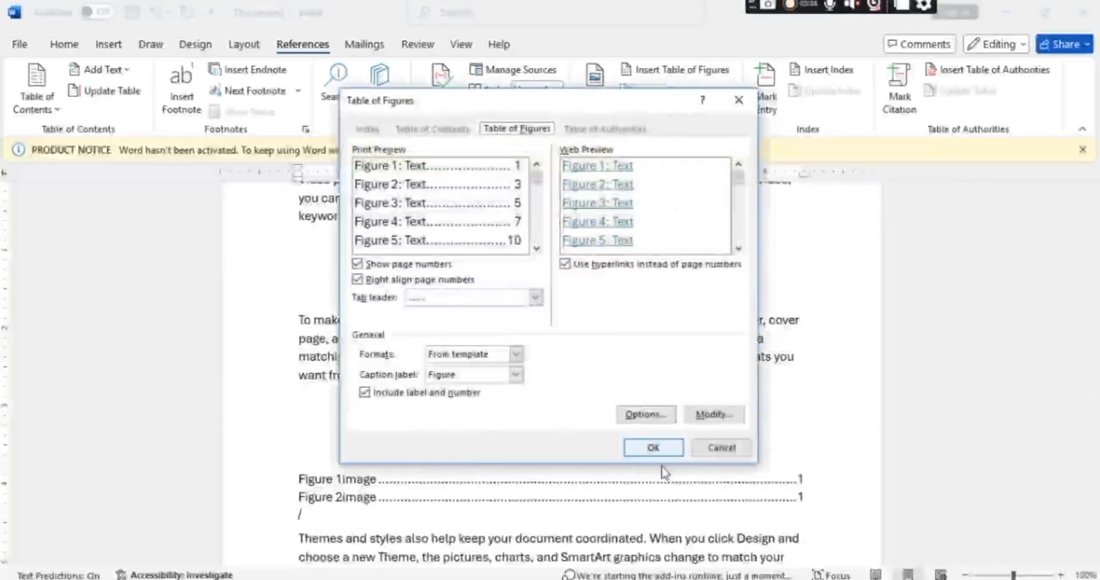
pyautogui.click(739, 100)
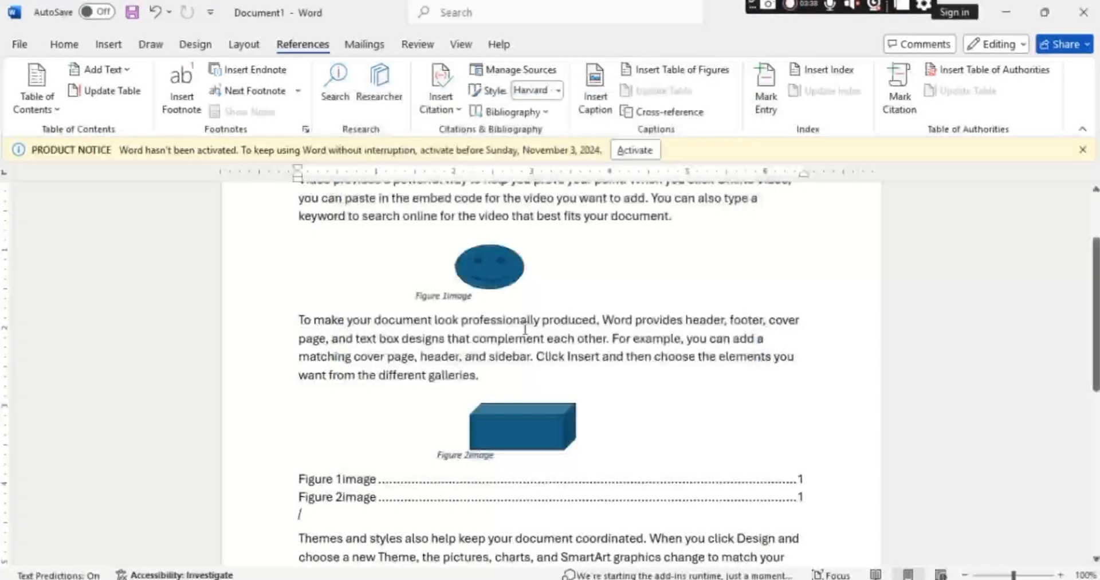
# Insert hyperlinked cross-references to the entire captions "Figure 1image" and "Figure 2image" on the line below the table of figures.
pyautogui.click(679, 114)
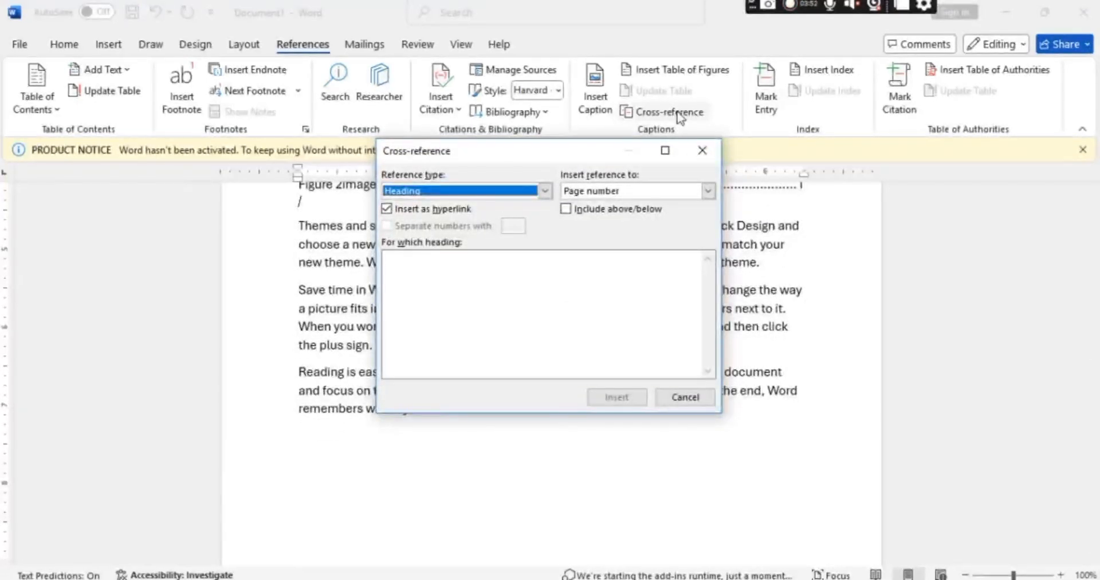
pyautogui.click(544, 190)
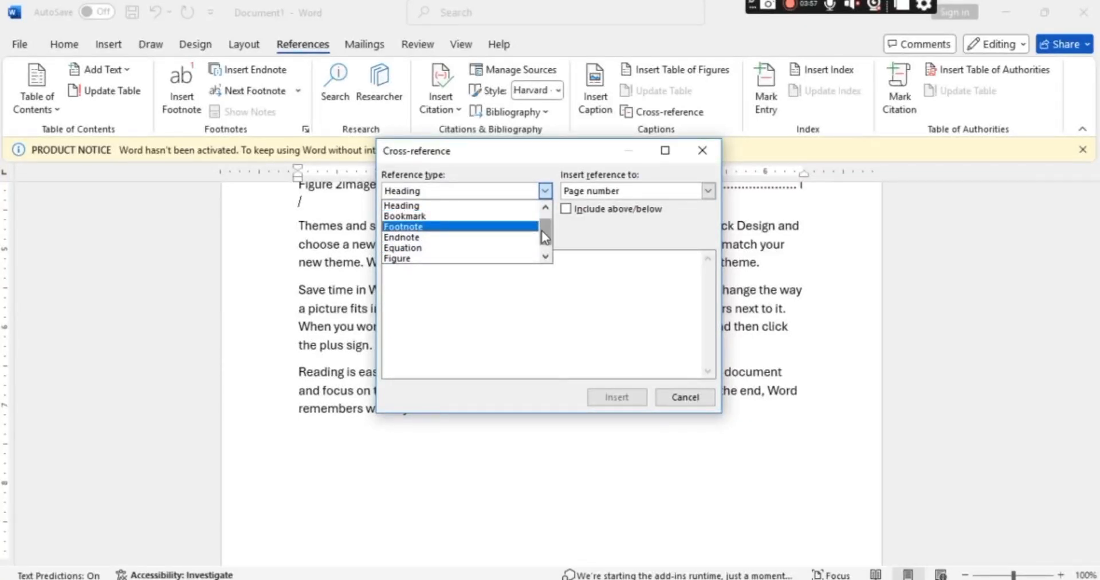
pyautogui.moveTo(542, 230); pyautogui.dragTo(545, 246)
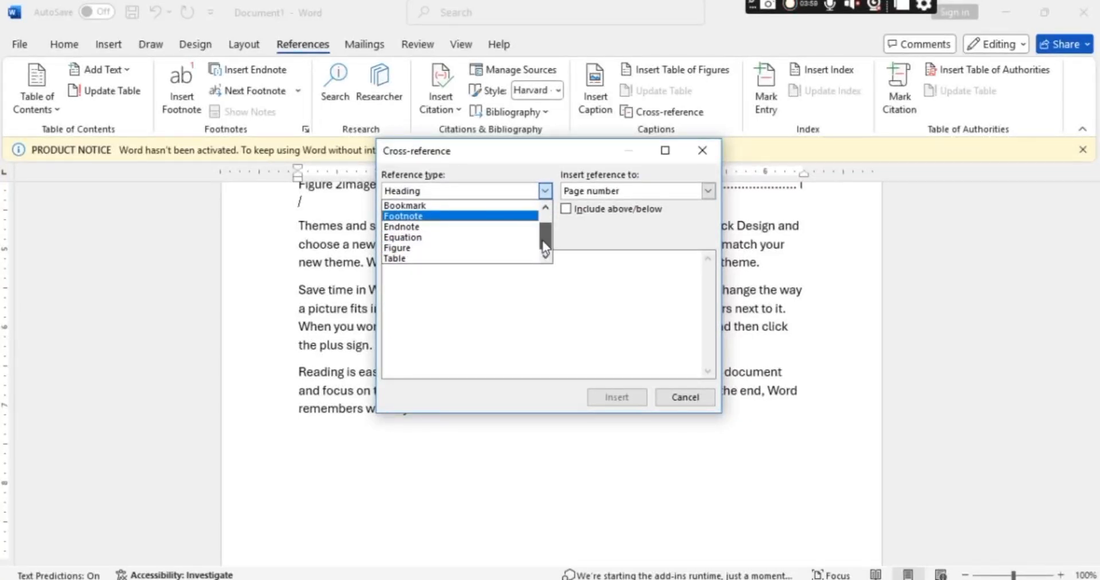
pyautogui.click(440, 248)
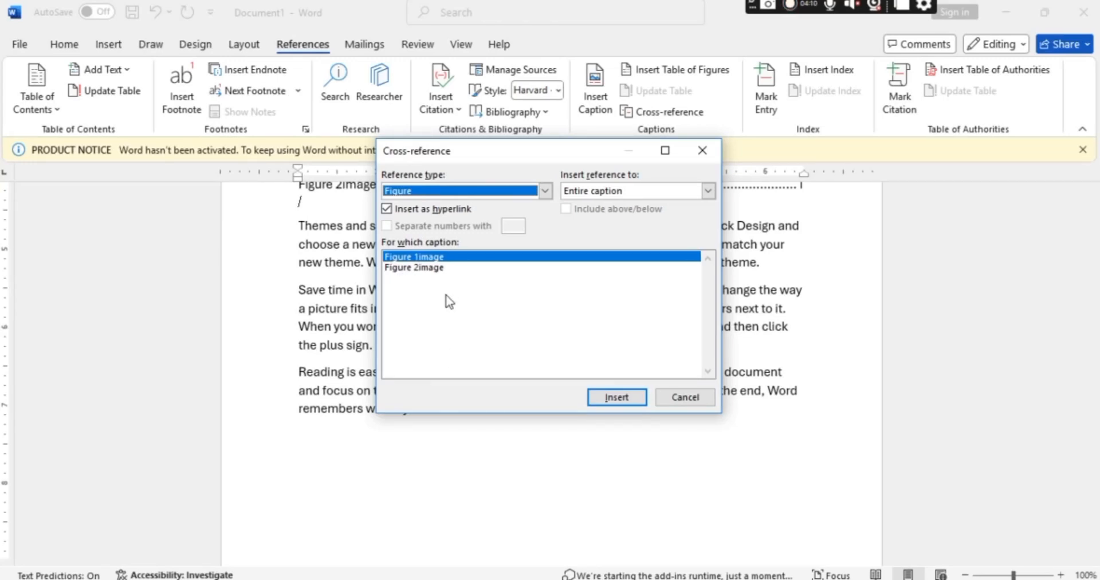
pyautogui.click(618, 396)
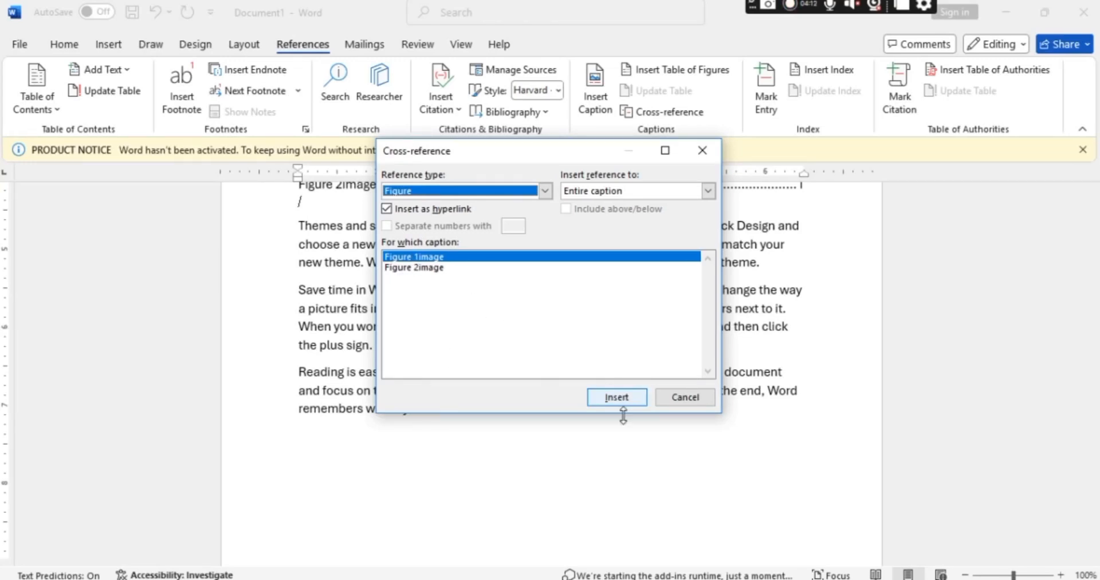
pyautogui.click(449, 268)
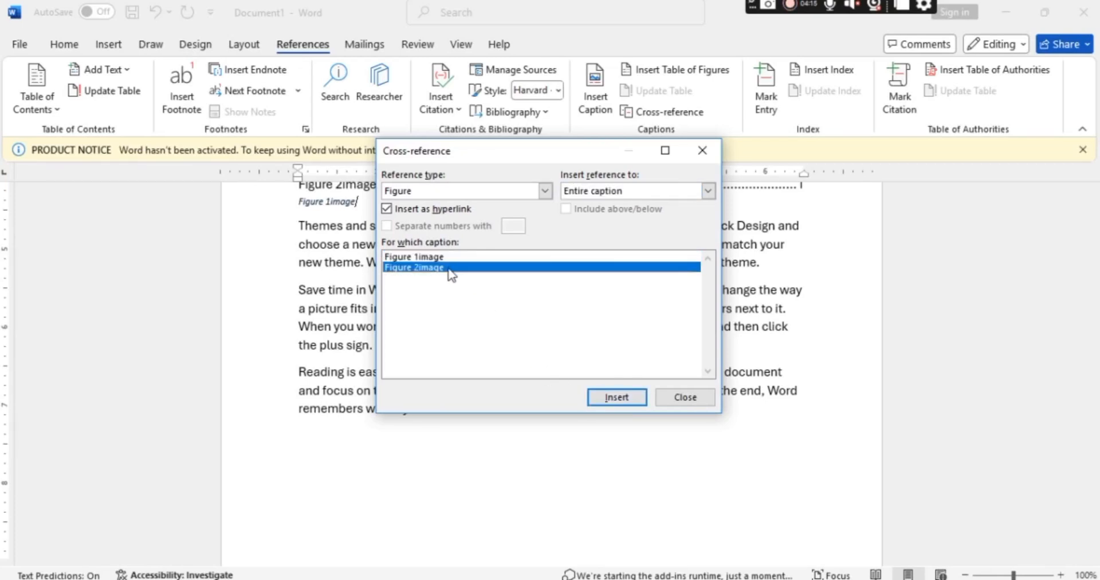
pyautogui.click(607, 401)
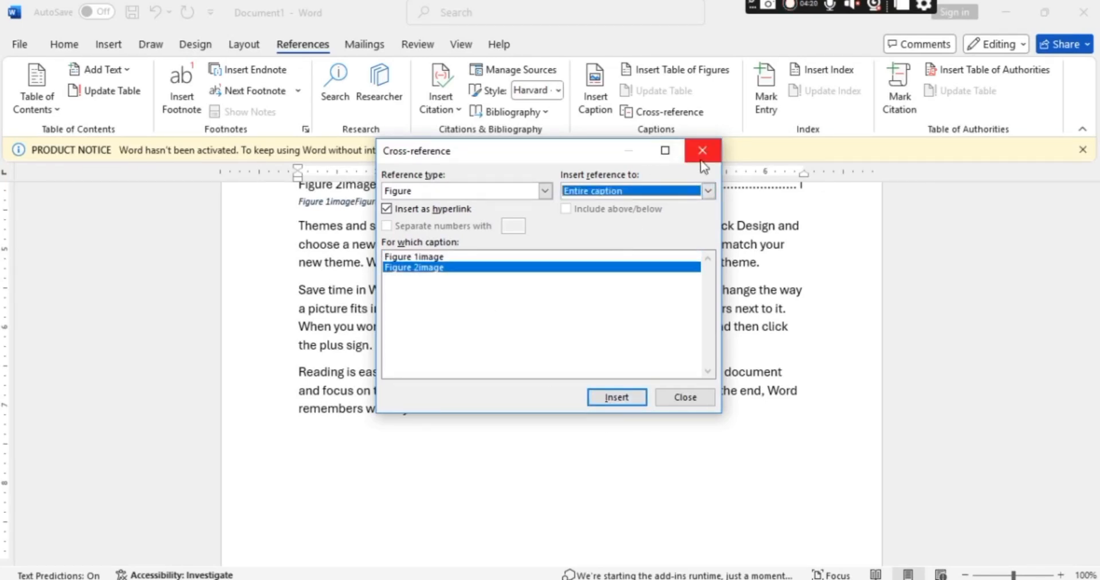
pyautogui.click(700, 401)
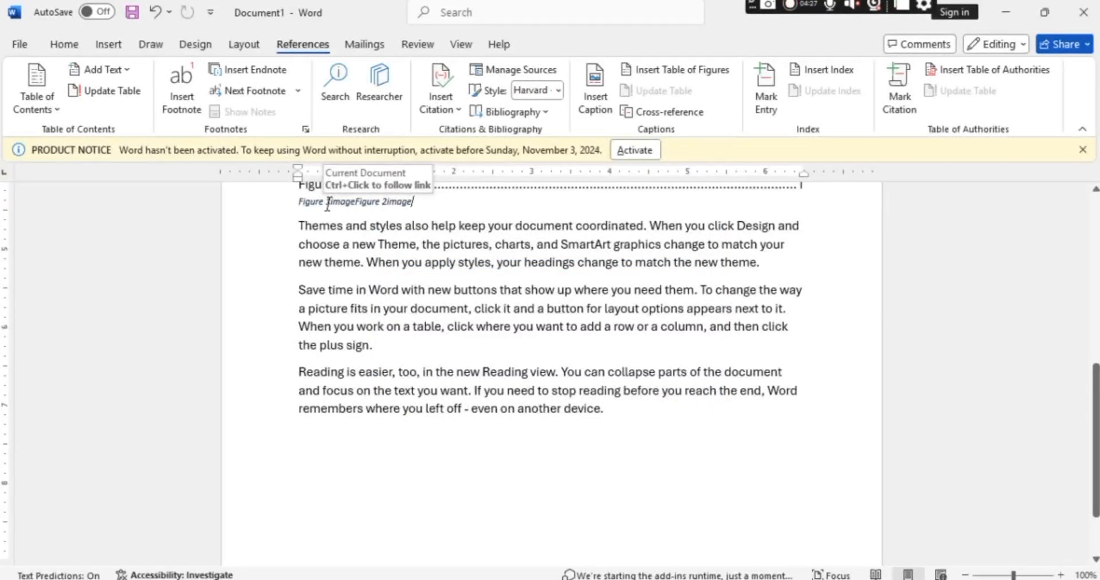
pyautogui.scroll(5, 329, 204)
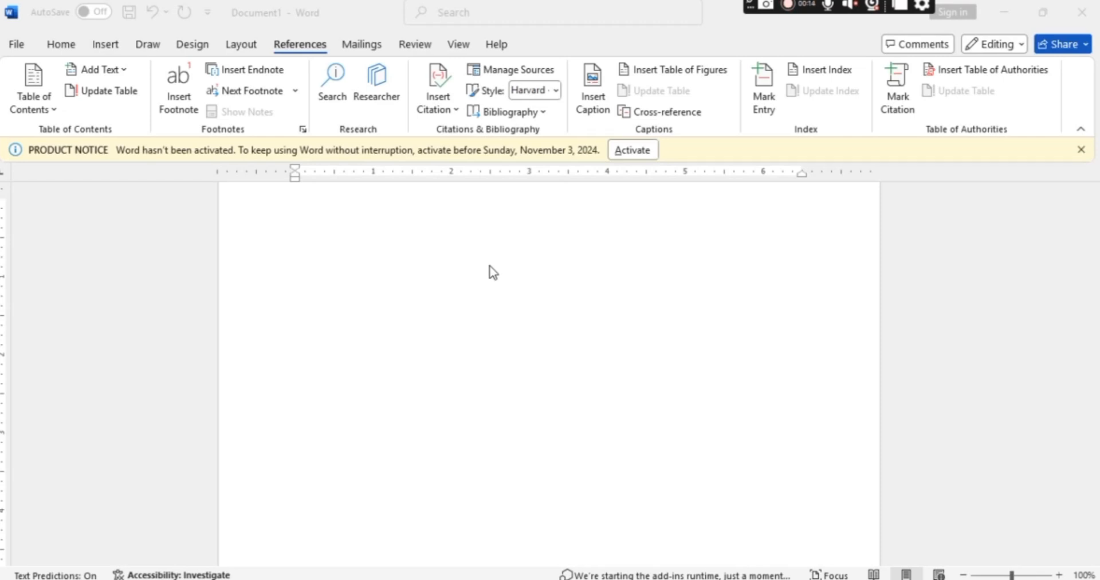
# Fill the blank page with sample paragraphs using =rand().
pyautogui.click(492, 272)
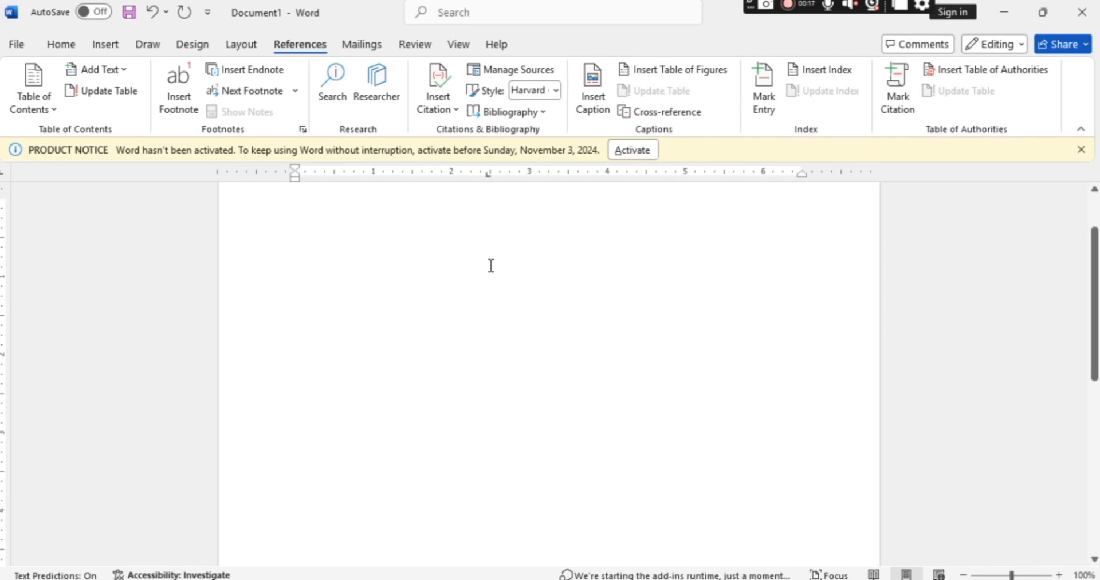
pyautogui.write('=')
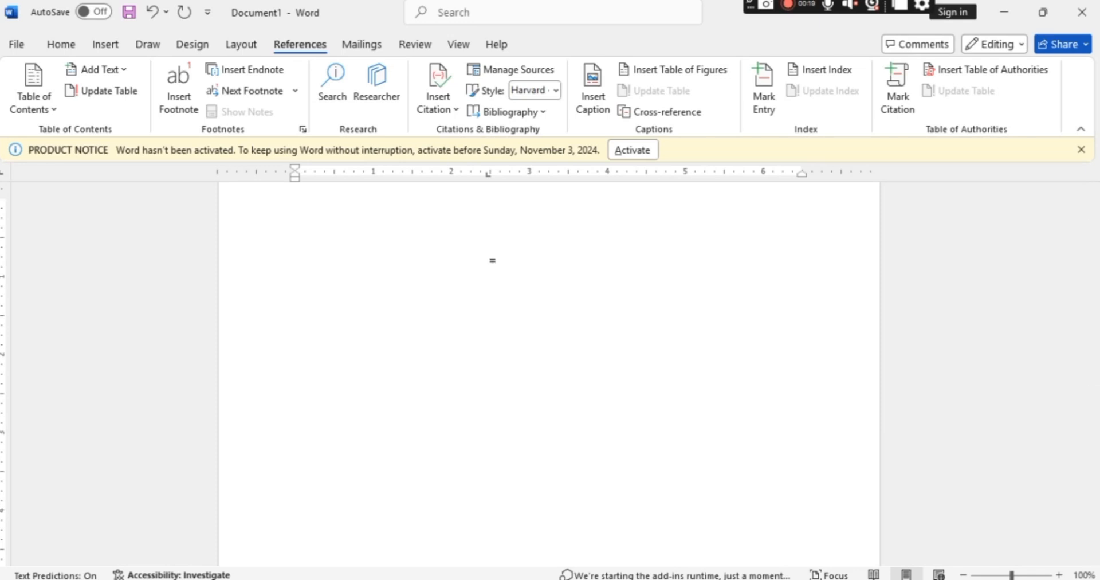
pyautogui.write('rand()')
pyautogui.press('Return')
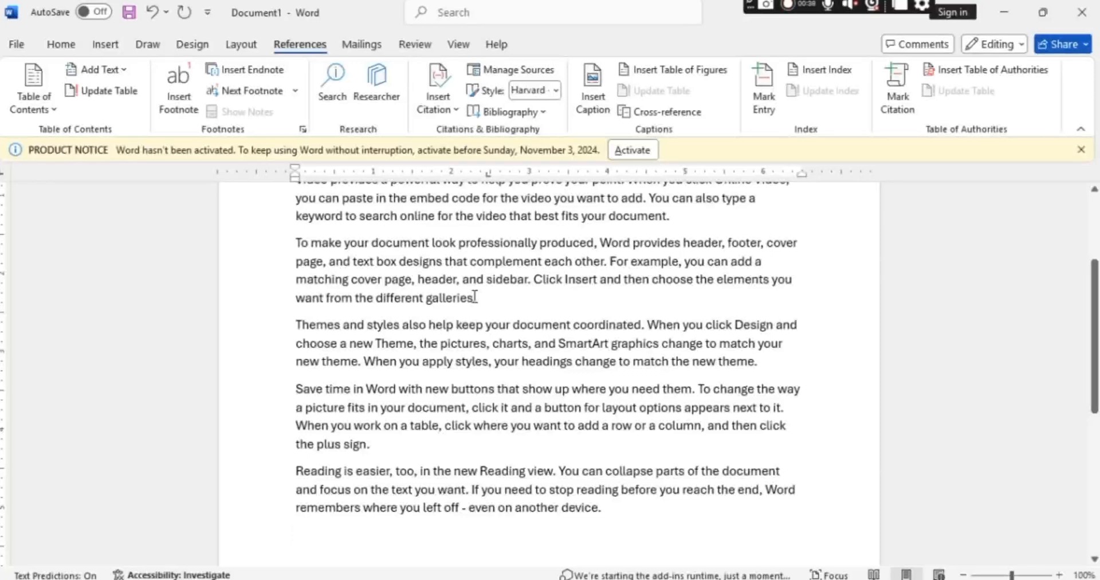
# Mark the word "galleries" at the end of the second paragraph as a main index entry for the current page.
pyautogui.moveTo(475, 297); pyautogui.dragTo(428, 305)
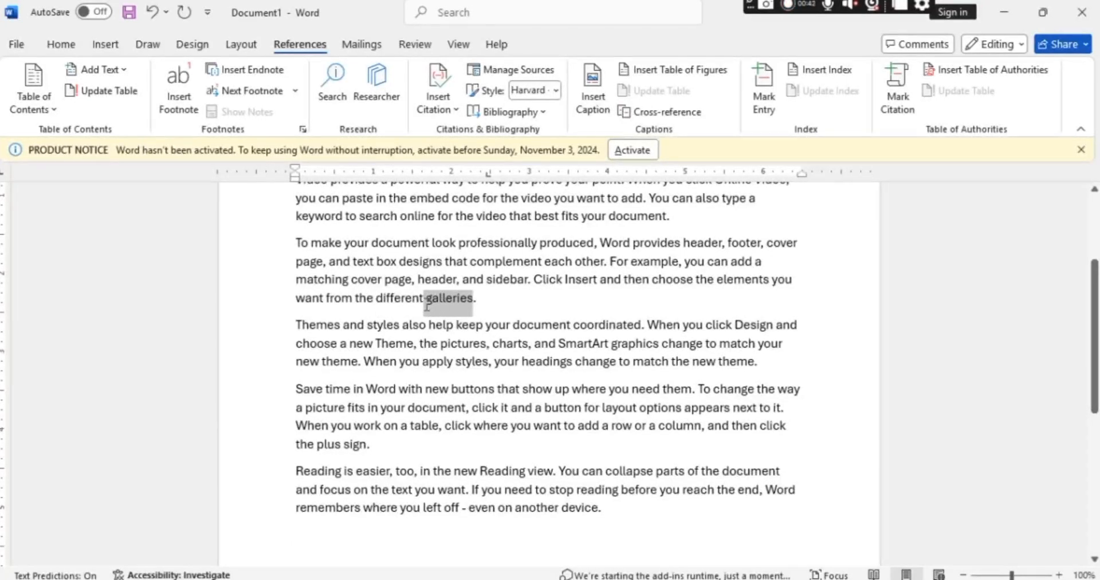
pyautogui.click(764, 106)
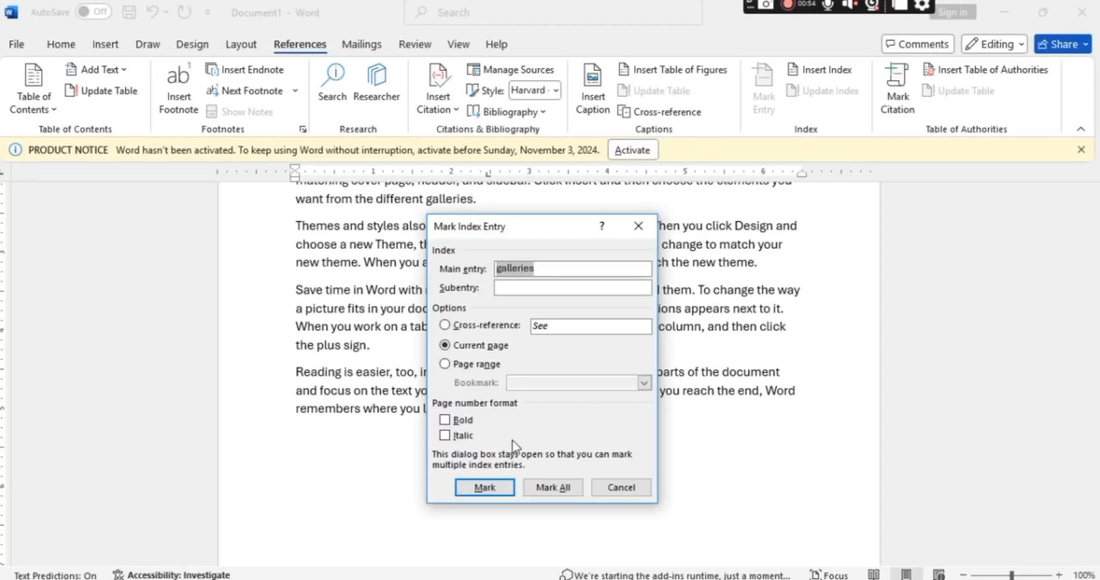
pyautogui.click(476, 489)
pyautogui.click(633, 491)
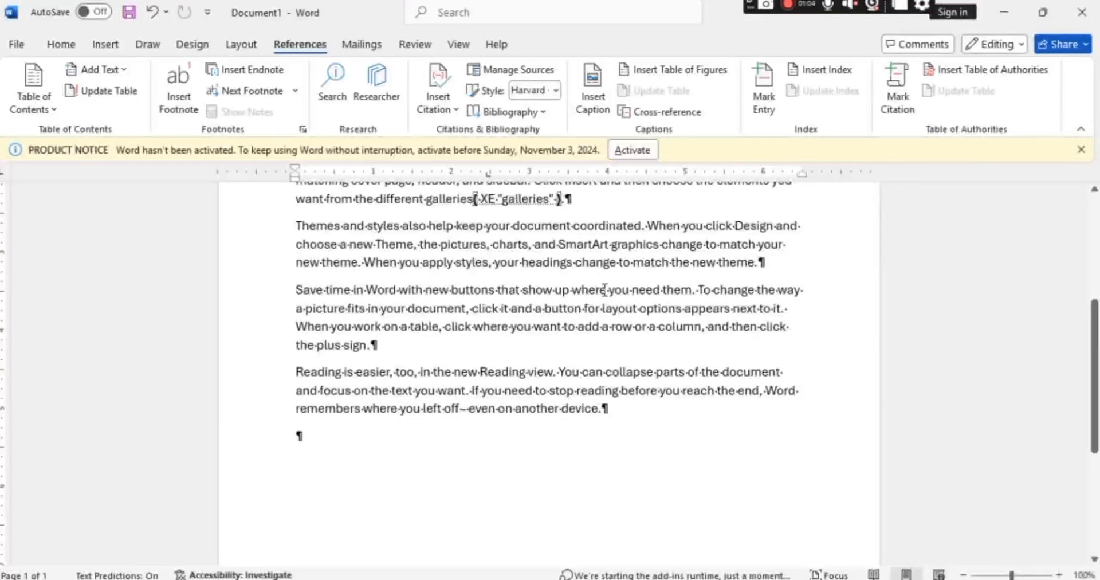
# Mark the word "where" in the first sentence of the "Save time in Word" paragraph as a main index entry.
pyautogui.moveTo(596, 294); pyautogui.dragTo(572, 293)
pyautogui.click(764, 106)
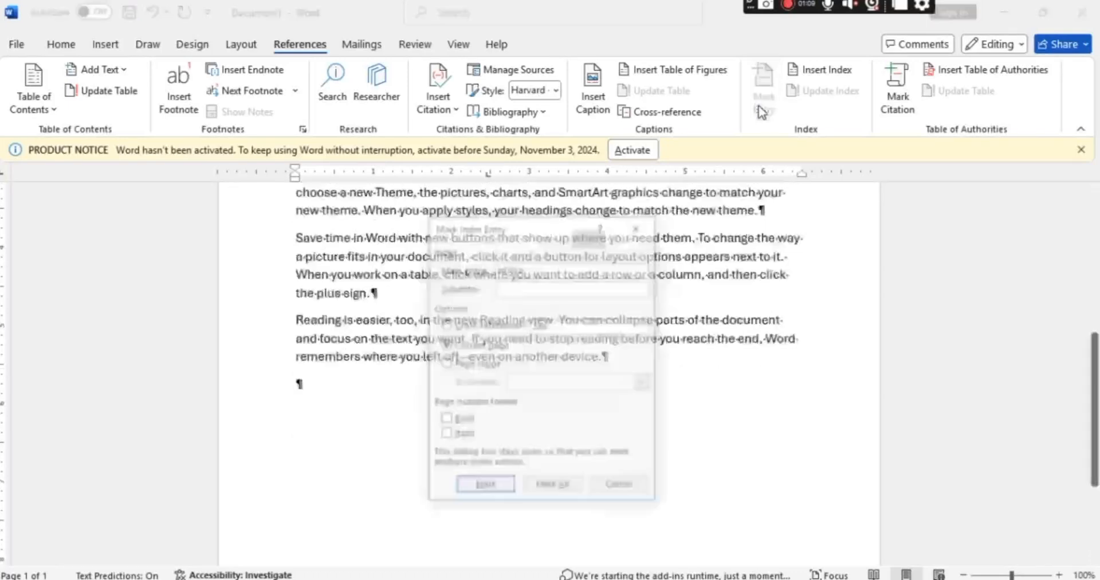
pyautogui.click(484, 487)
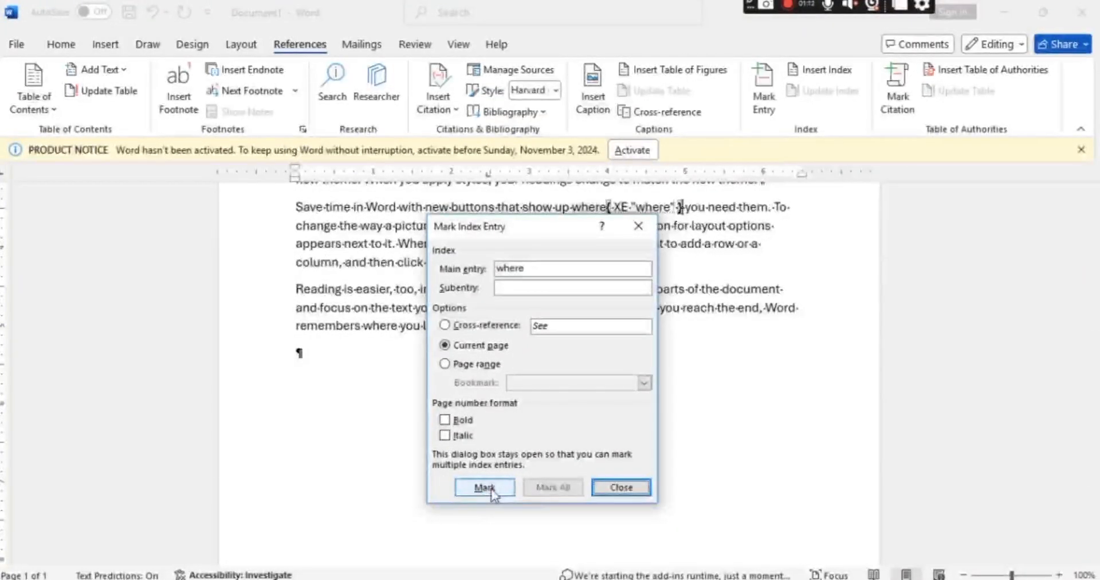
pyautogui.click(618, 490)
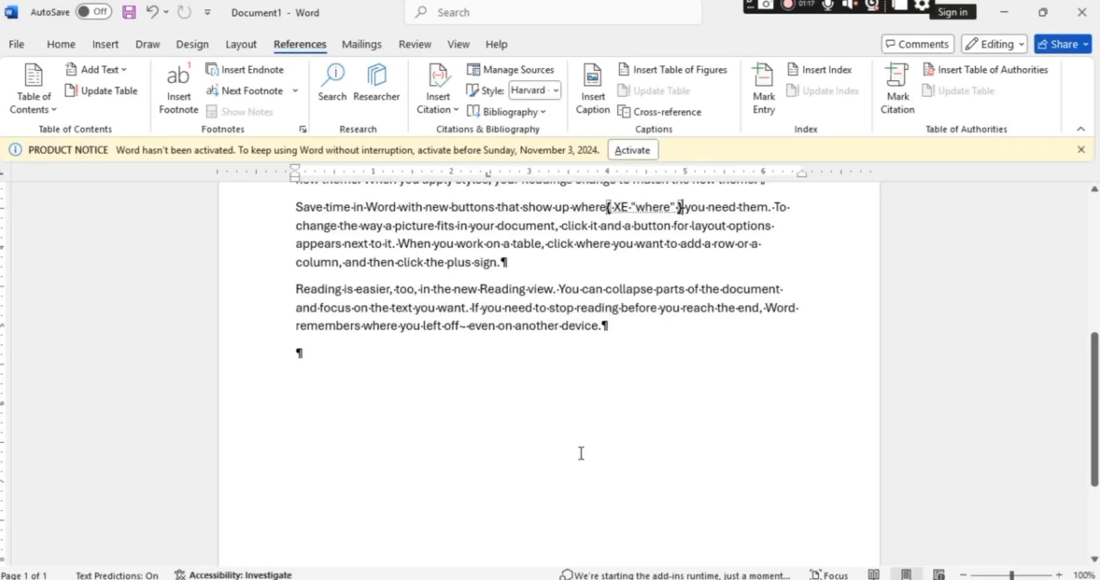
# Hide the paragraph marks and index field codes throughout the document.
pyautogui.scroll(5, 582, 453)
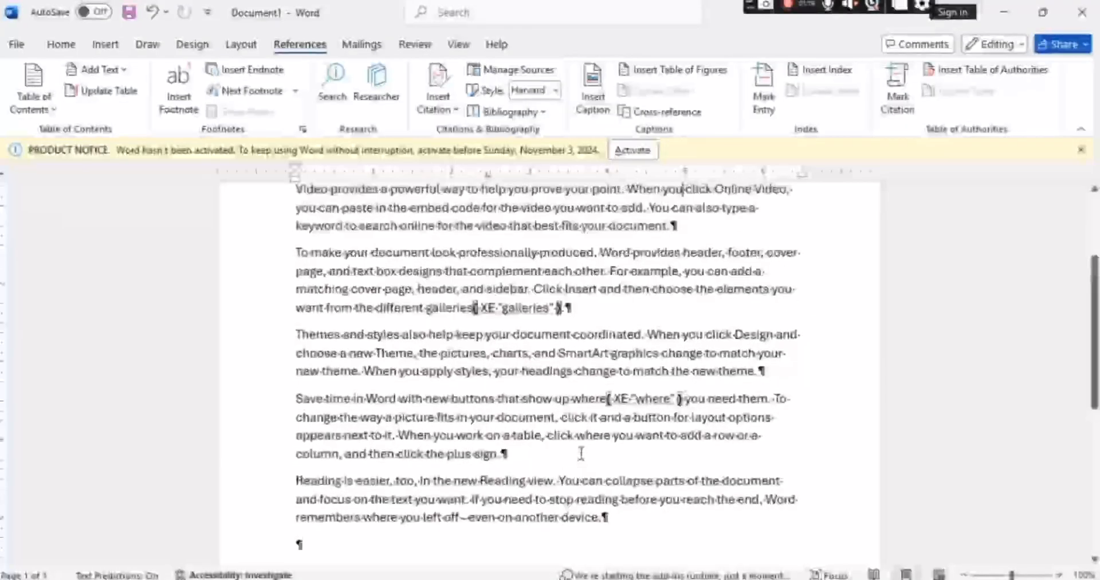
pyautogui.scroll(2, 581, 453)
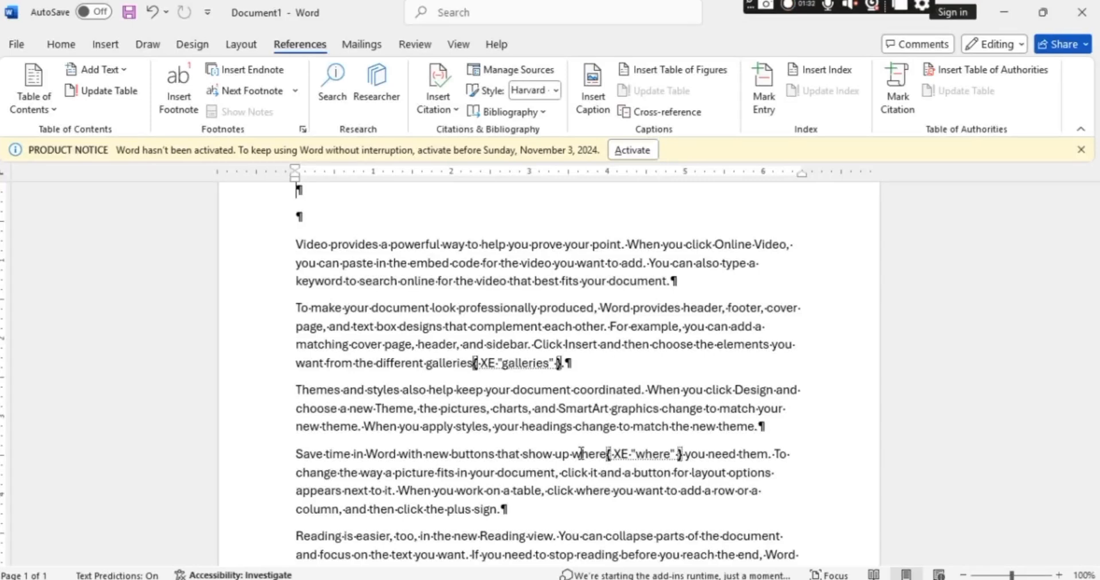
pyautogui.click(60, 46)
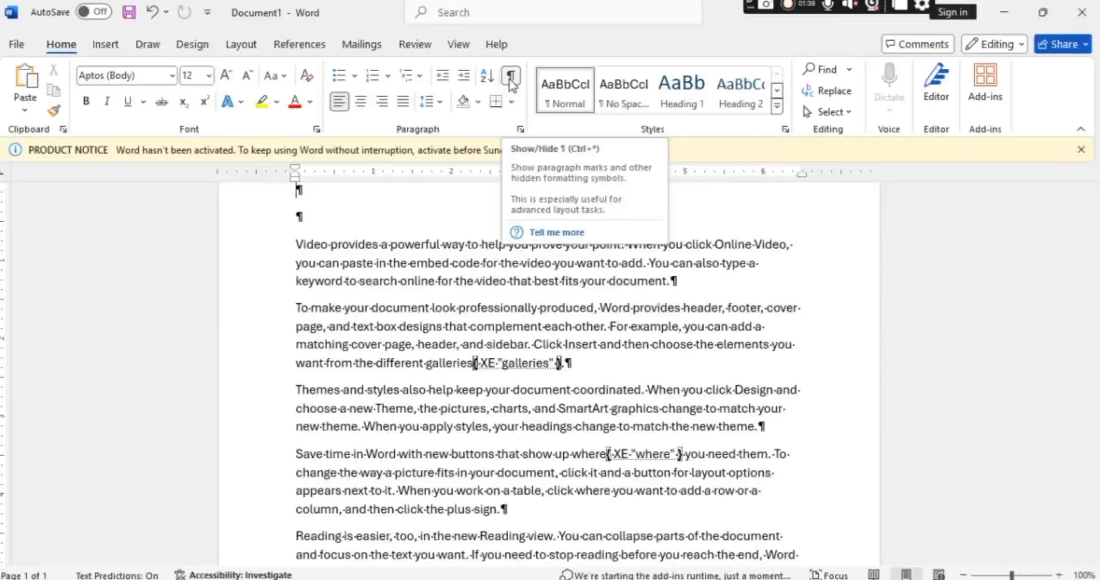
pyautogui.click(512, 81)
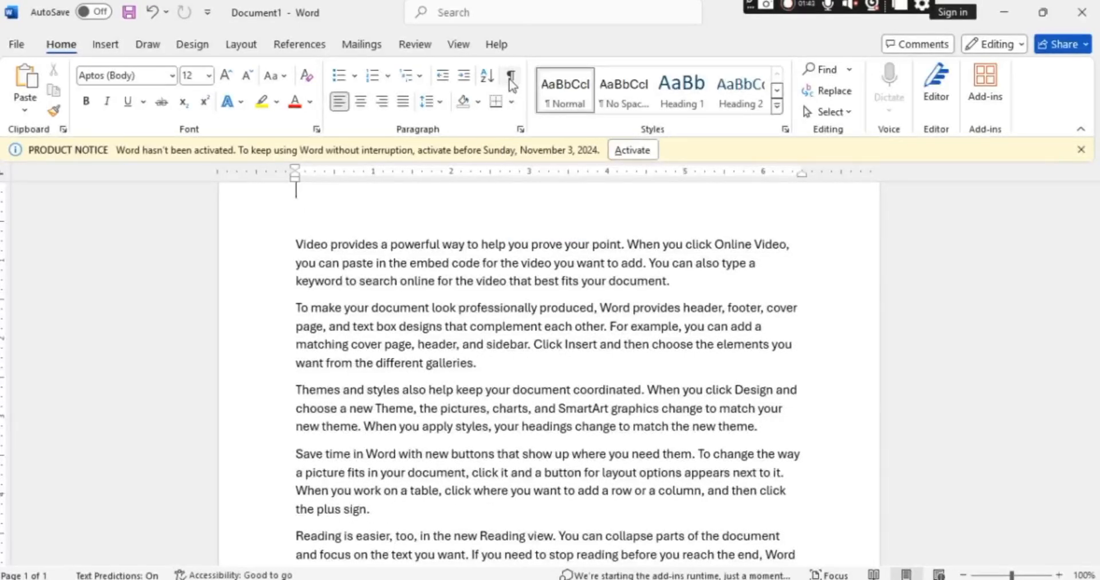
# Insert an indented two-column index with the From template format on the empty line above the first paragraph.
pyautogui.click(311, 45)
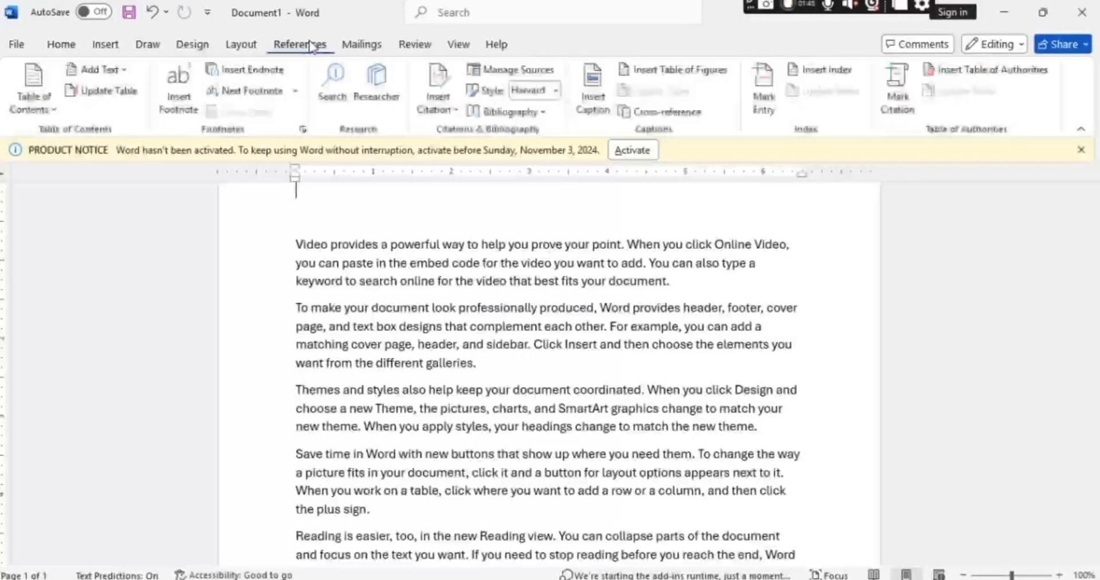
pyautogui.click(823, 75)
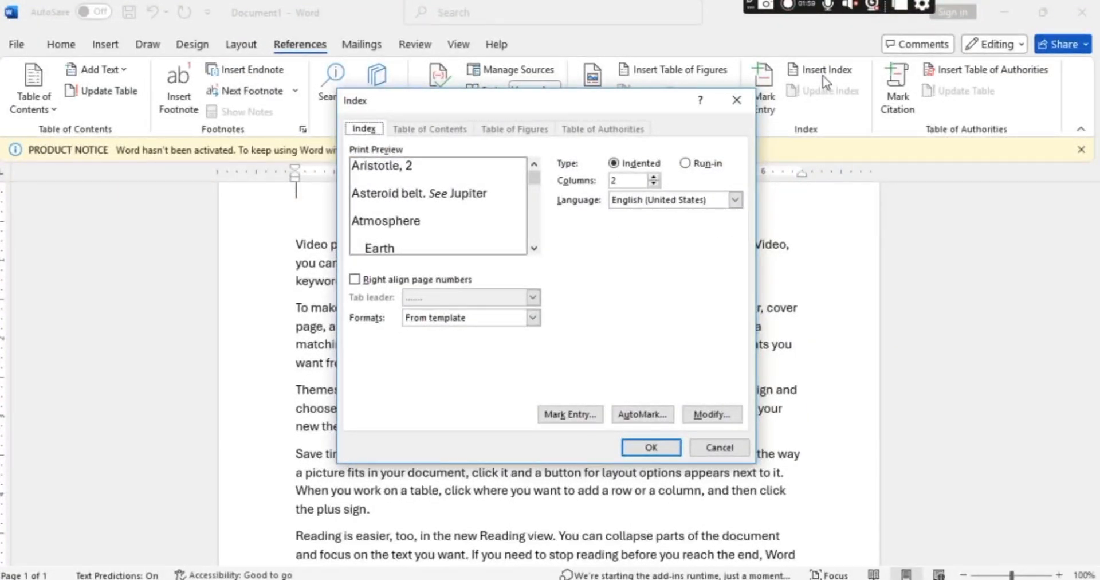
pyautogui.click(651, 447)
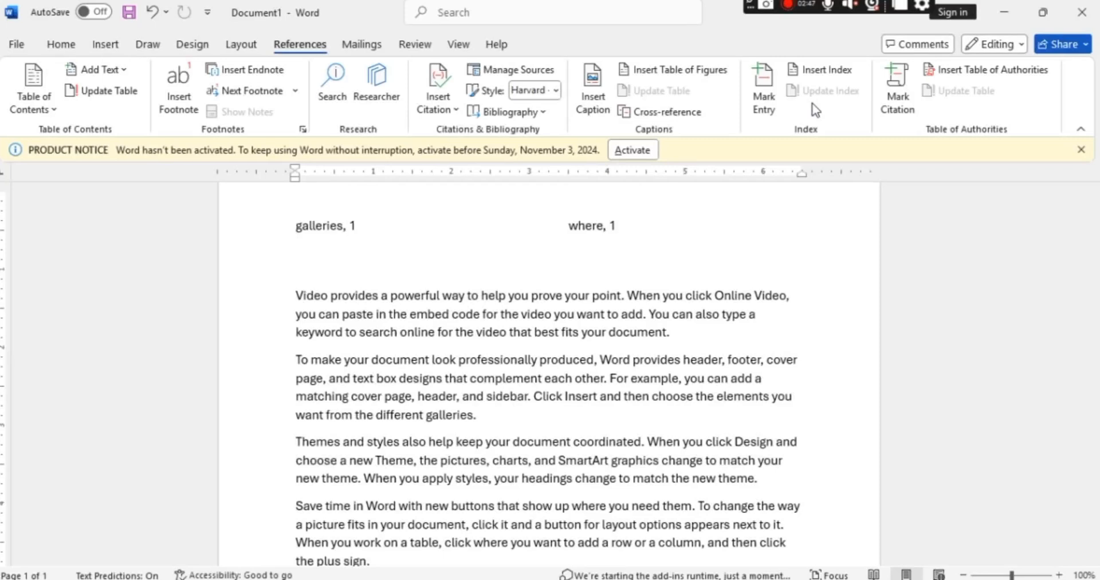
# Mark the word "Insert" in the second paragraph as a main index entry for the current page.
pyautogui.doubleClick(595, 397)
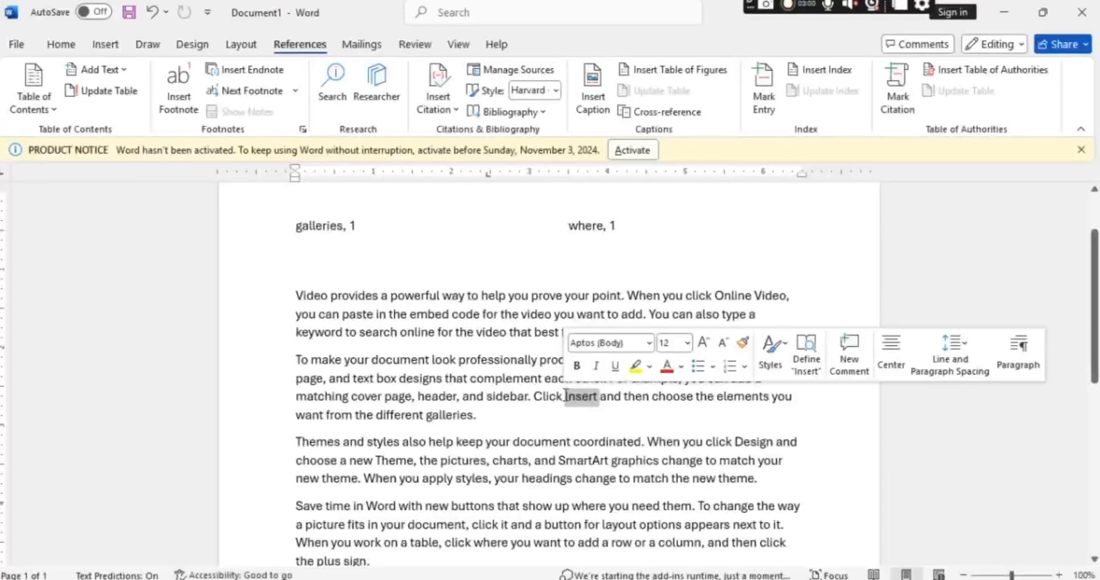
pyautogui.click(765, 107)
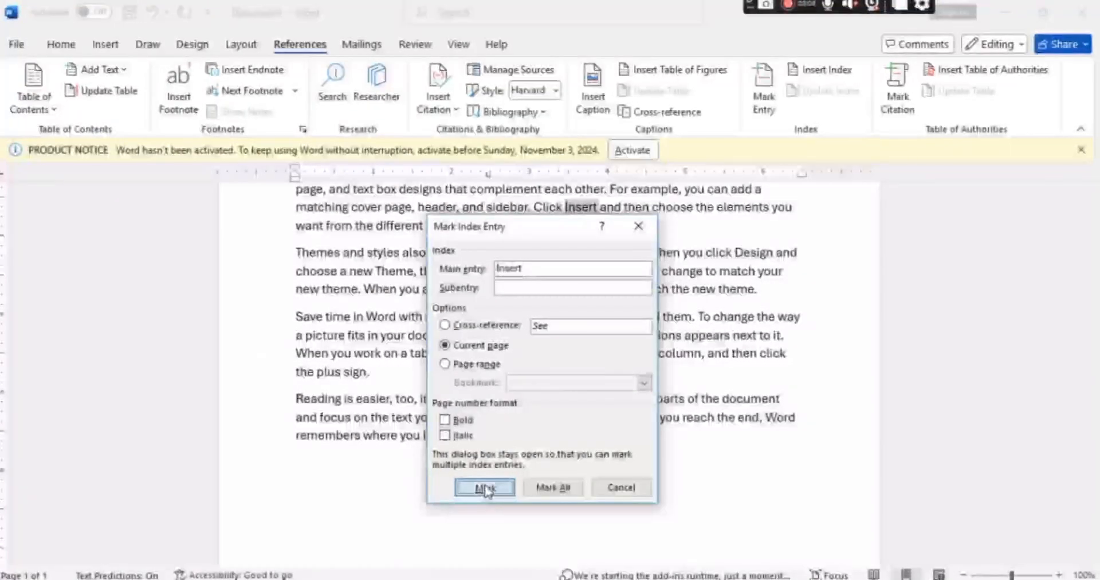
pyautogui.click(485, 488)
pyautogui.click(617, 487)
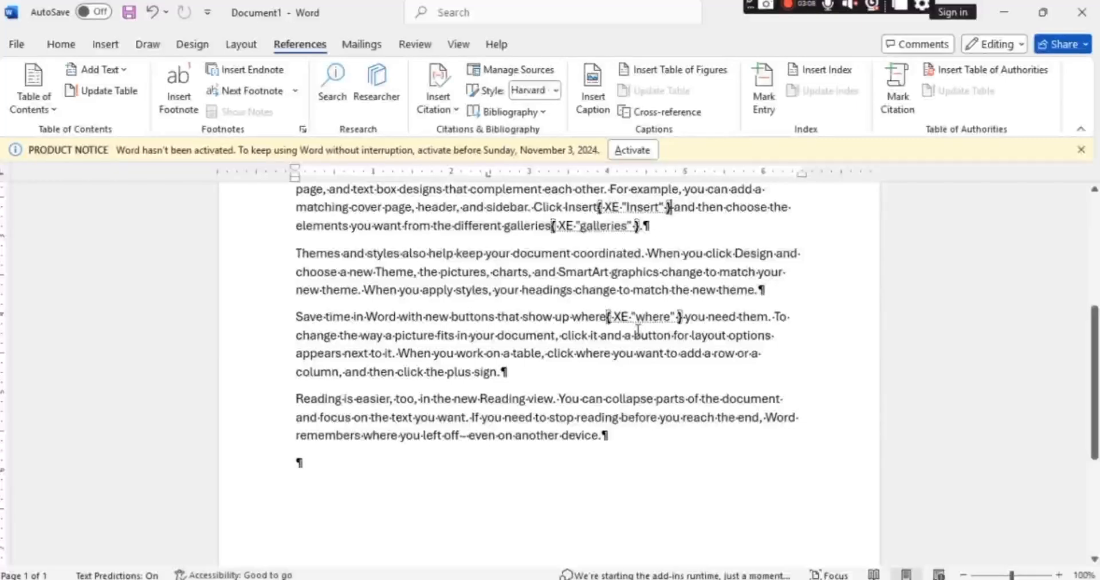
# Update the index above the first paragraph to include the newly marked entry.
pyautogui.scroll(3, 638, 331)
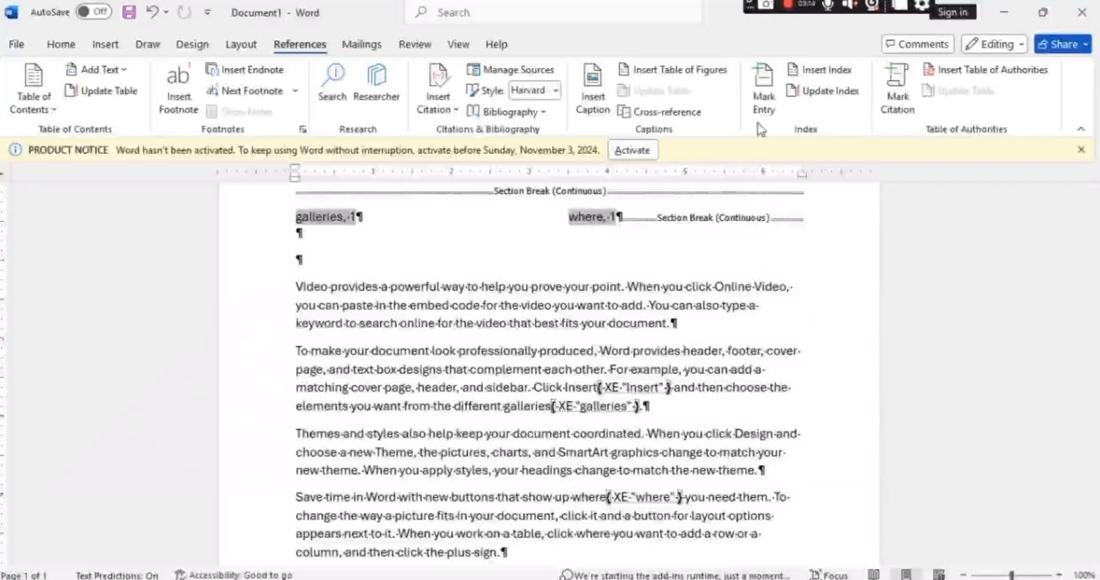
pyautogui.click(831, 91)
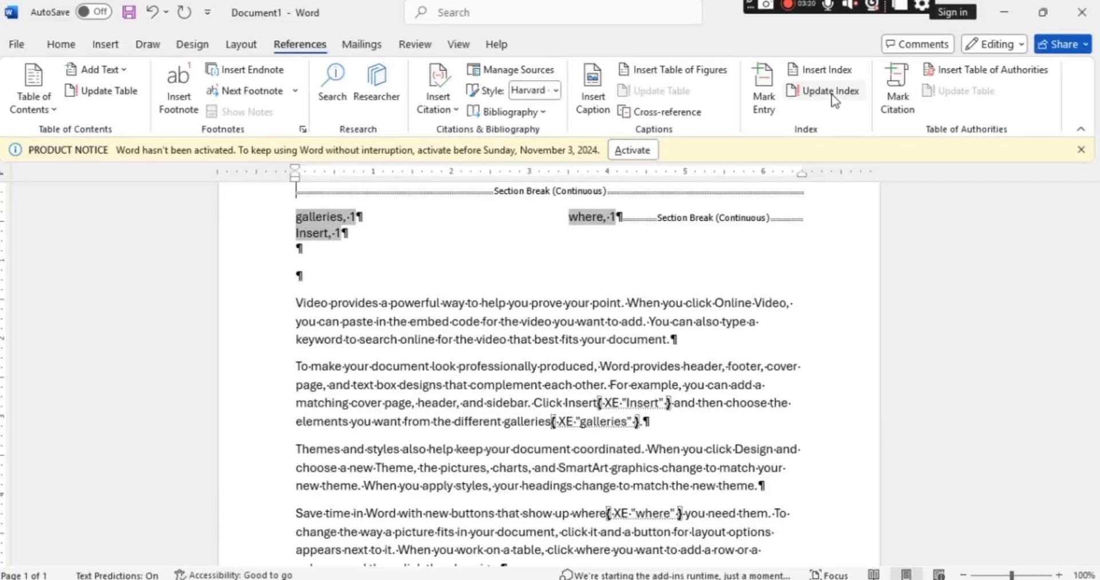
pyautogui.click(383, 256)
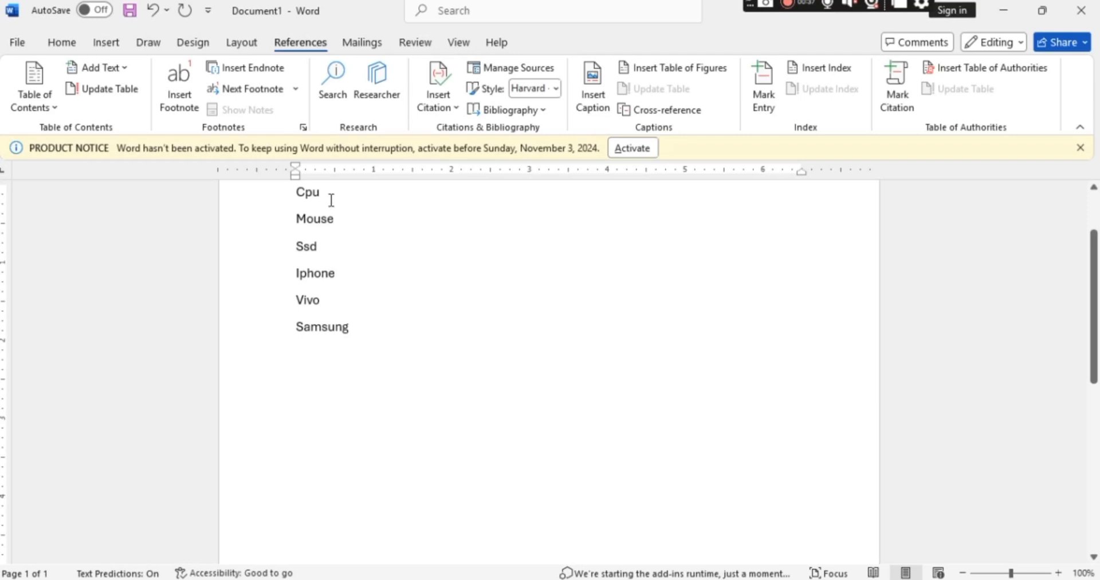
# Mark "Cpu" in the word list as a table of authorities citation in the computer category.
pyautogui.moveTo(326, 192); pyautogui.dragTo(295, 196)
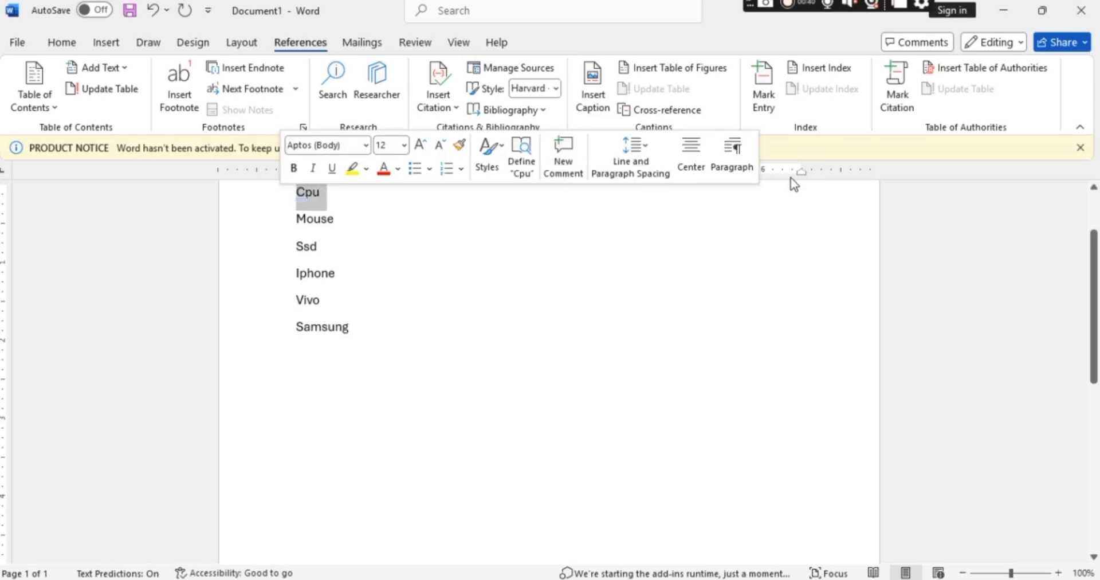
pyautogui.click(892, 97)
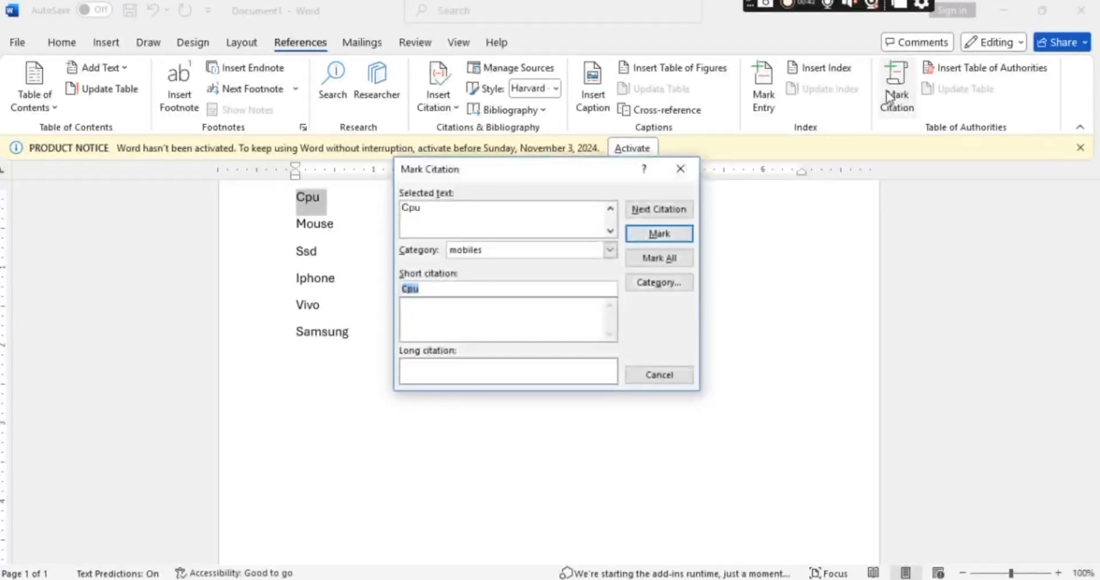
pyautogui.click(610, 250)
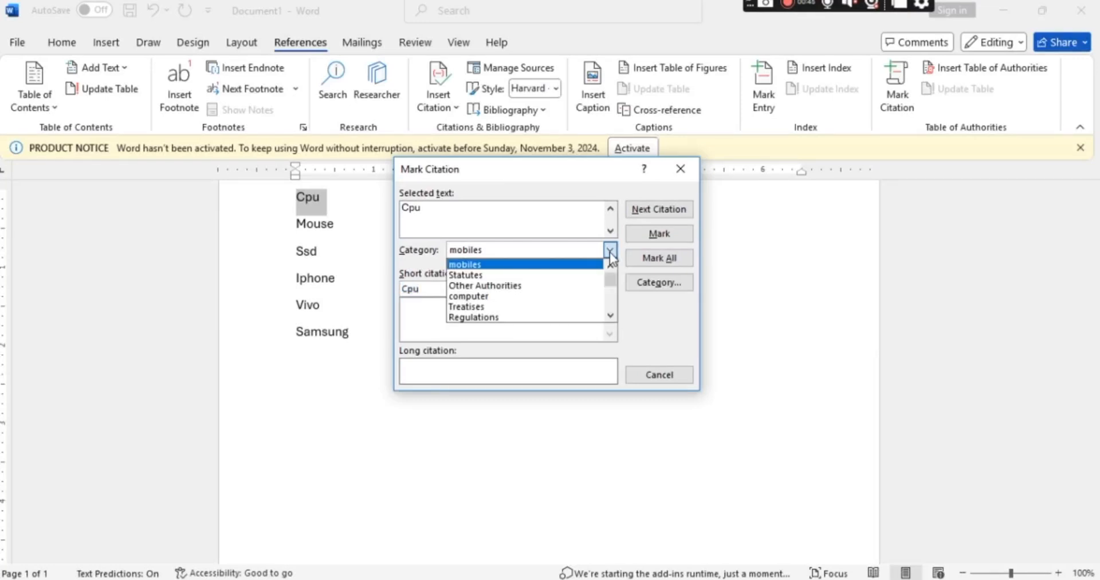
pyautogui.click(549, 297)
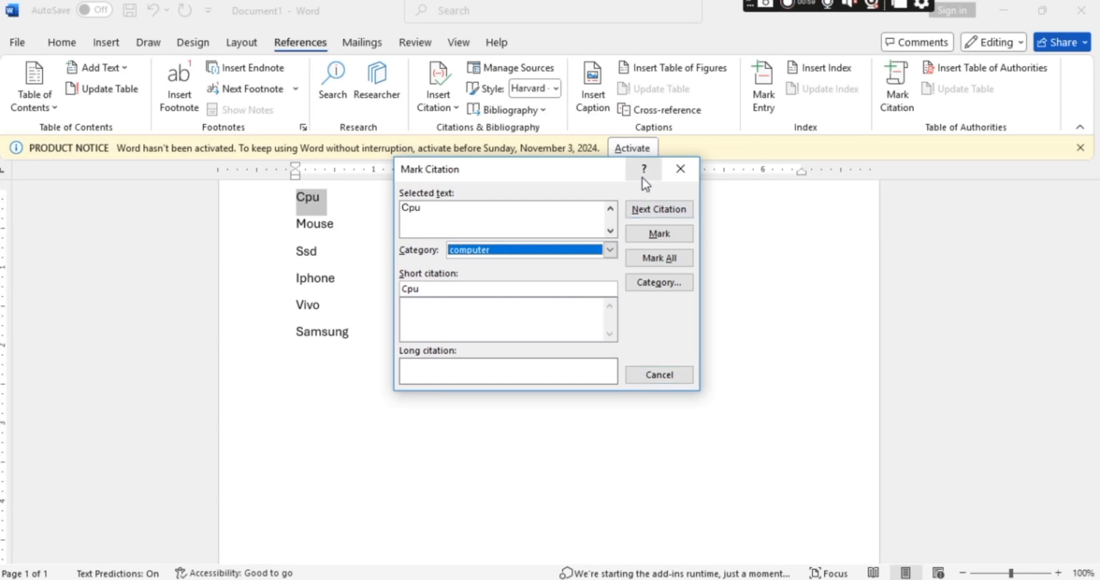
pyautogui.click(650, 235)
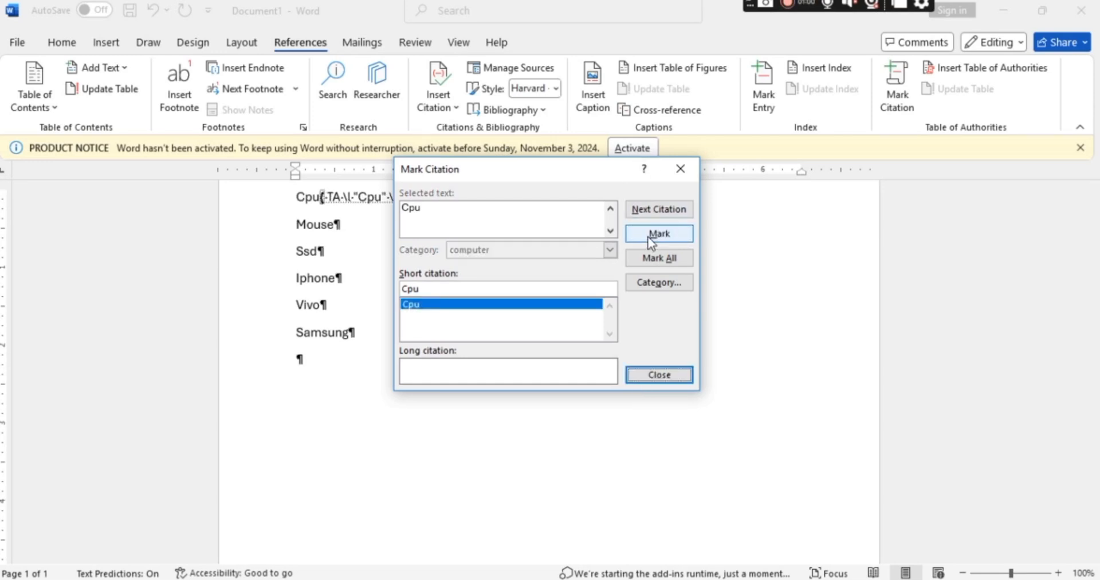
pyautogui.click(672, 377)
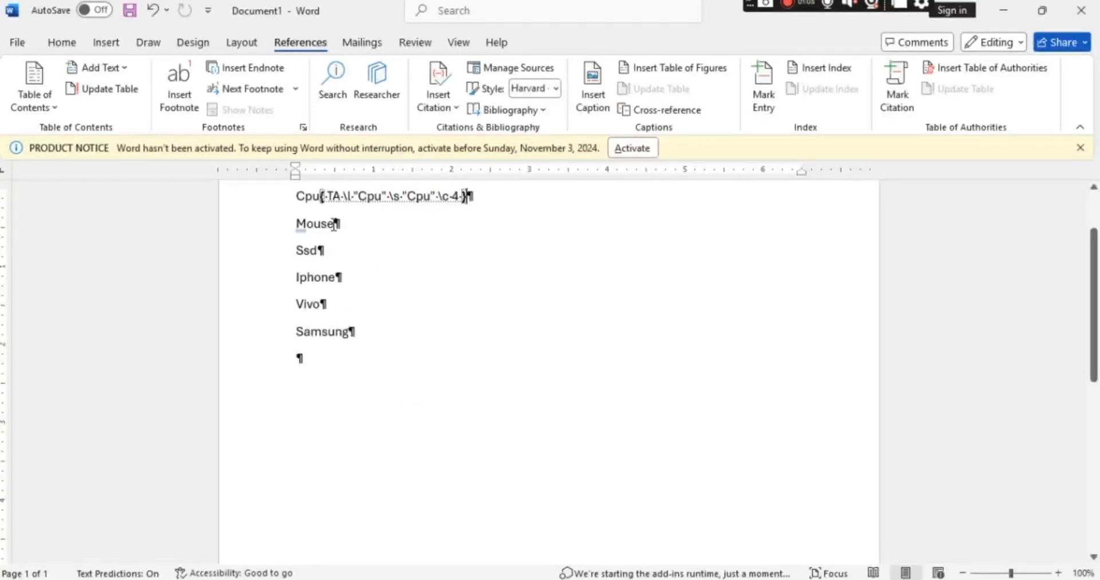
# Mark "Mouse" in the word list as a citation in the computer category.
pyautogui.moveTo(333, 223); pyautogui.dragTo(298, 227)
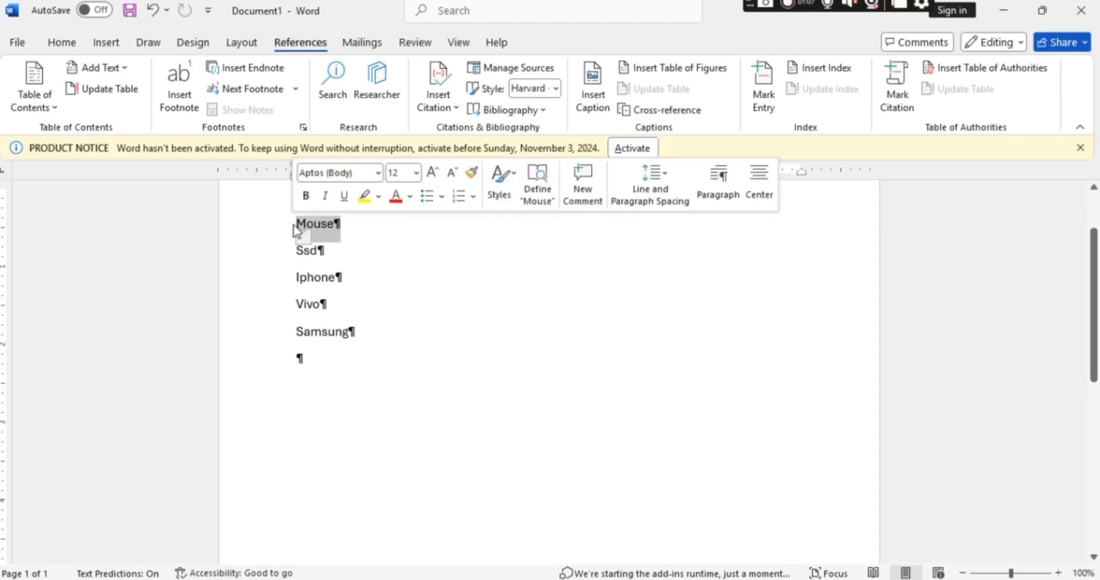
pyautogui.click(899, 103)
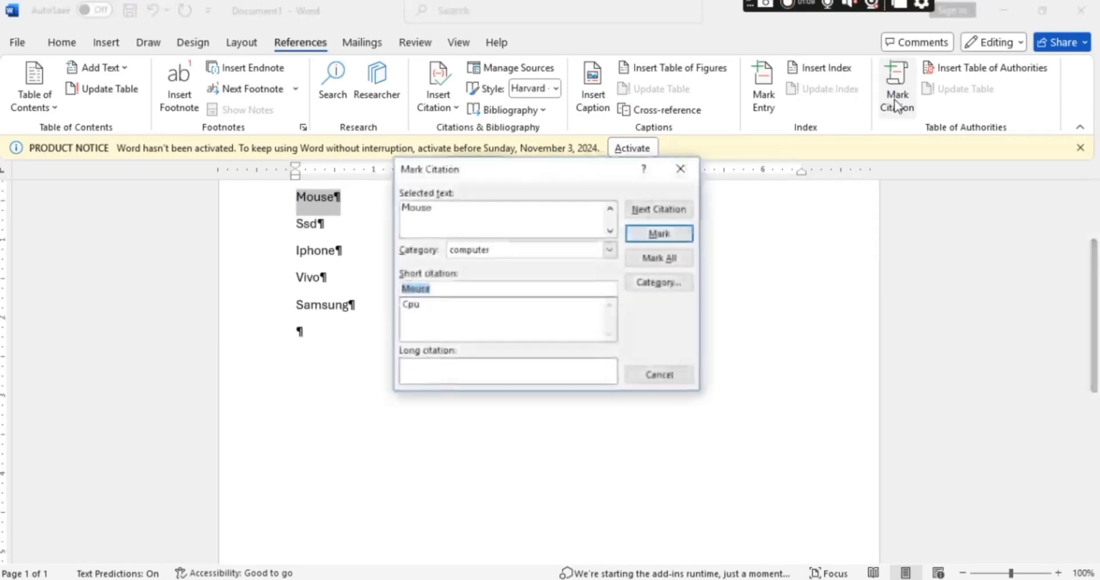
pyautogui.click(682, 238)
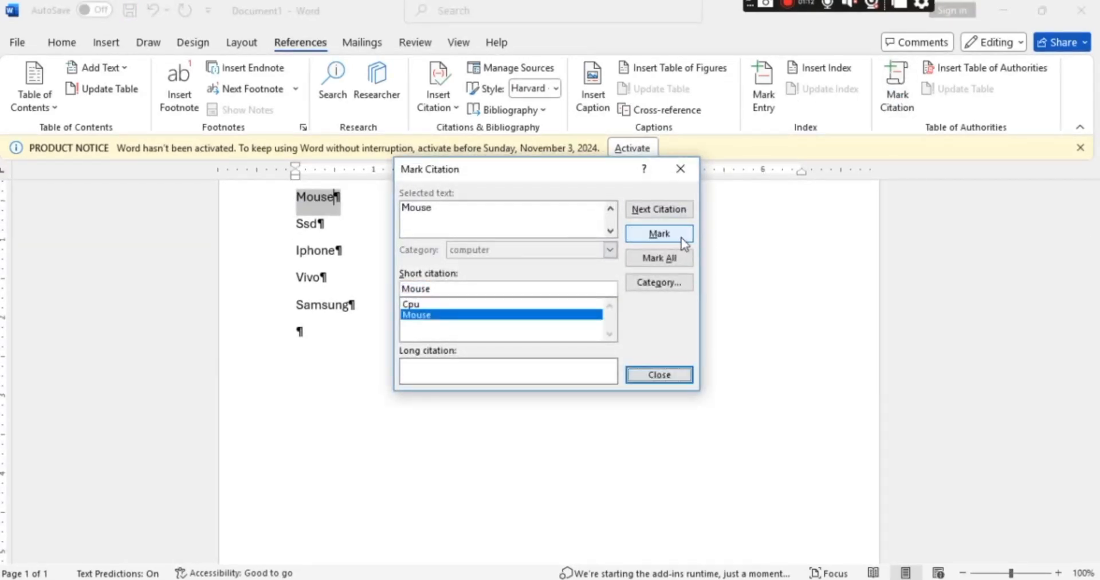
pyautogui.click(659, 375)
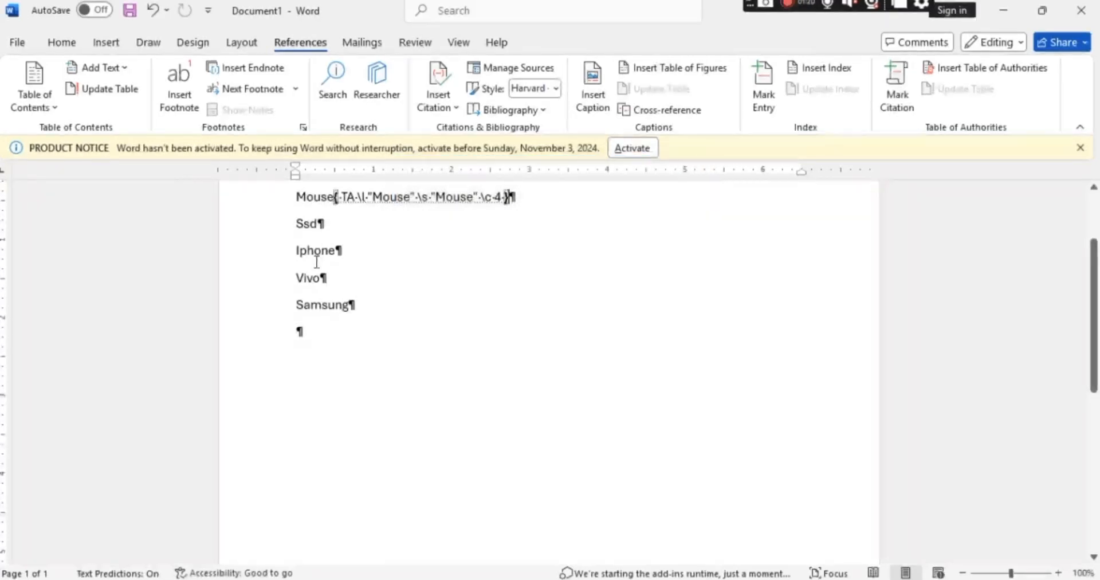
# Mark "Ssd" in the word list as a citation in the computer category.
pyautogui.tripleClick(315, 222)
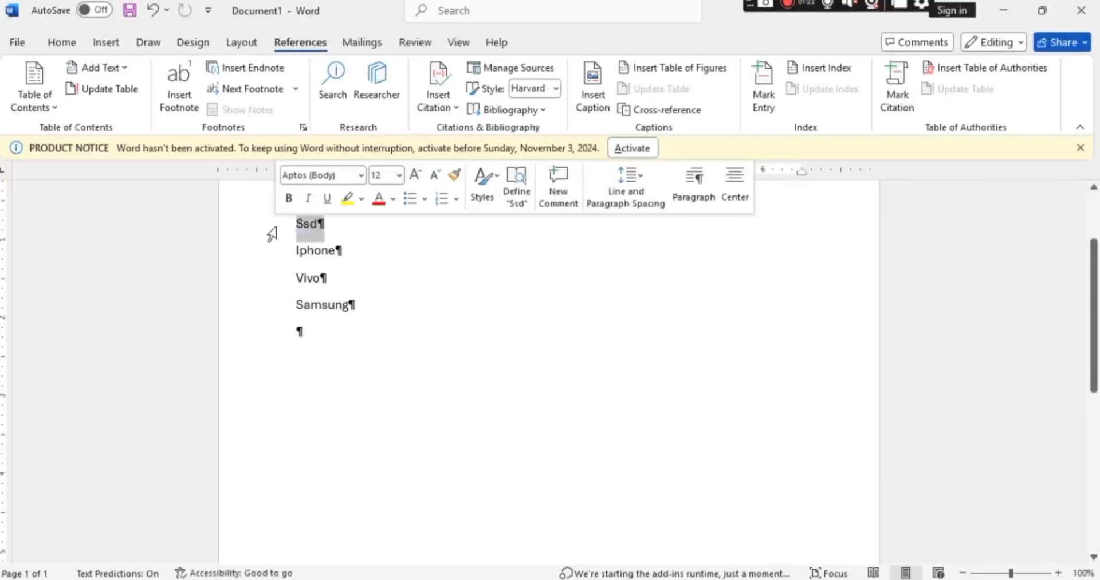
pyautogui.click(897, 86)
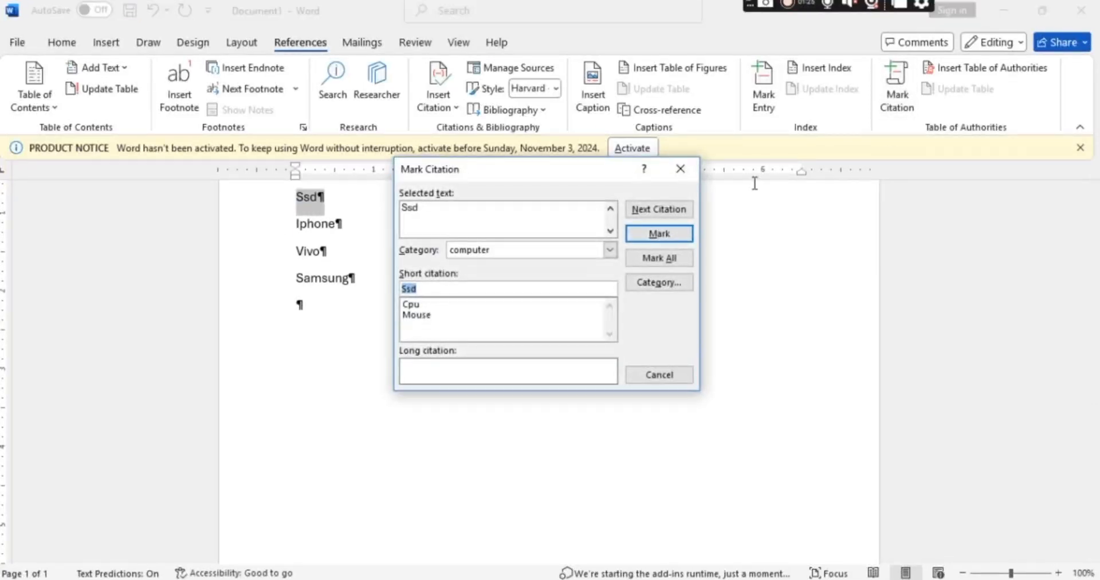
pyautogui.click(651, 230)
pyautogui.click(658, 376)
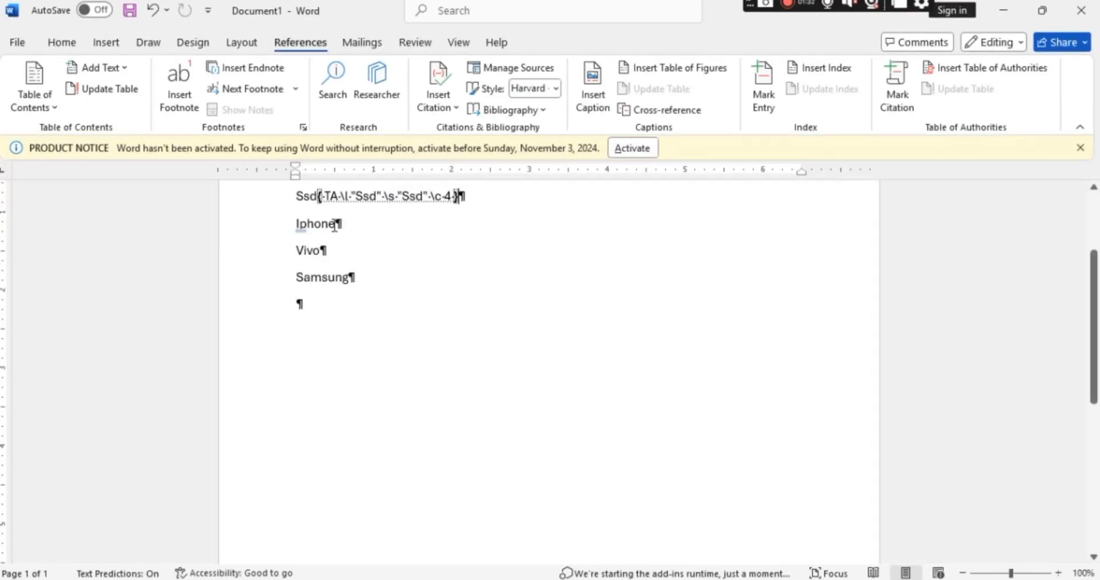
# Mark "Iphone" in the word list as a citation, assigning it to the mobiles category.
pyautogui.moveTo(334, 225); pyautogui.dragTo(296, 226)
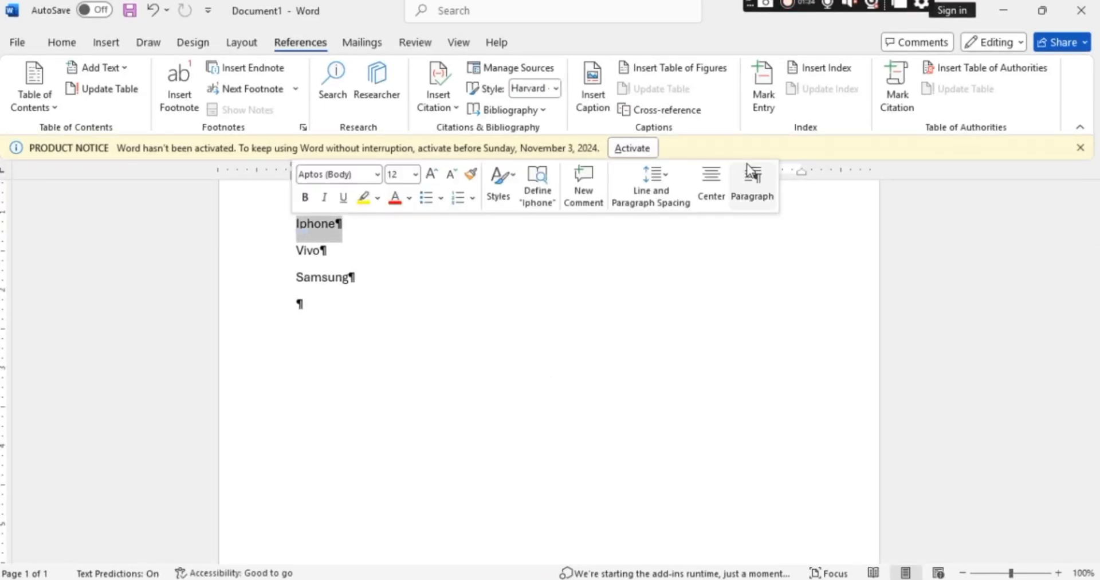
pyautogui.click(898, 100)
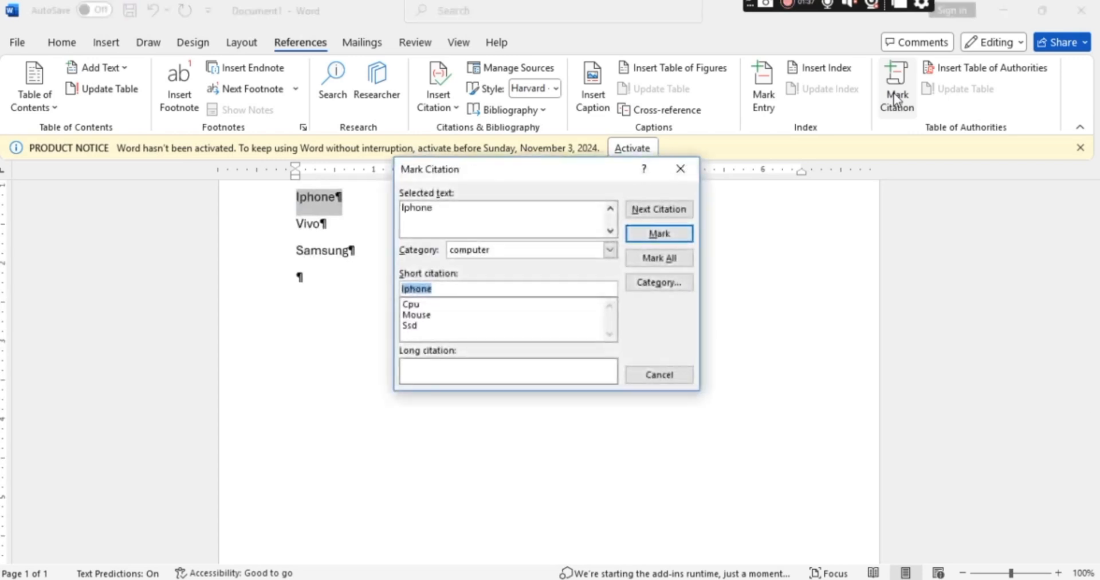
pyautogui.click(611, 250)
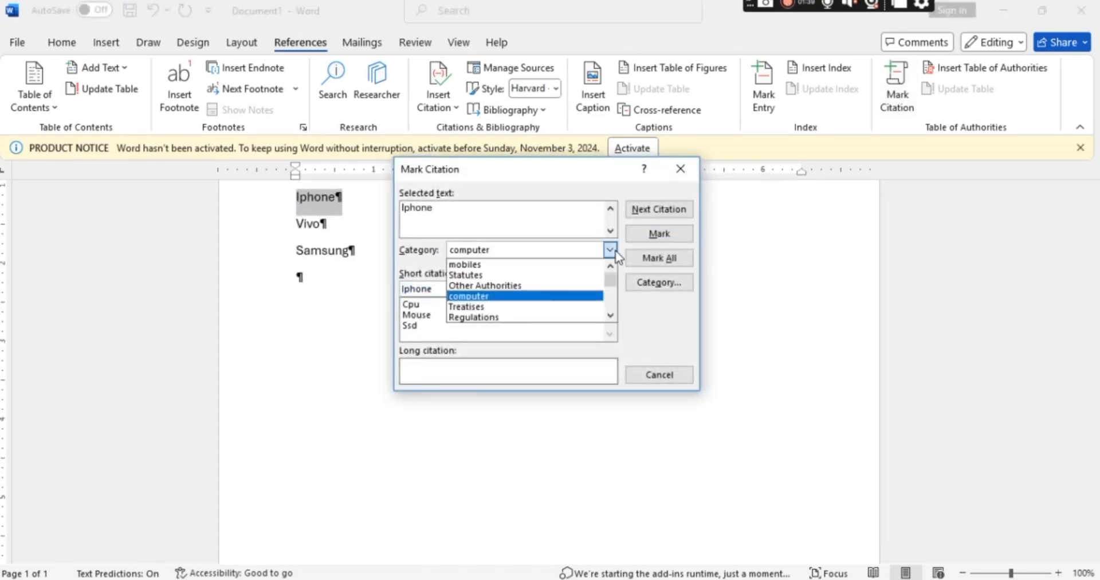
pyautogui.click(502, 268)
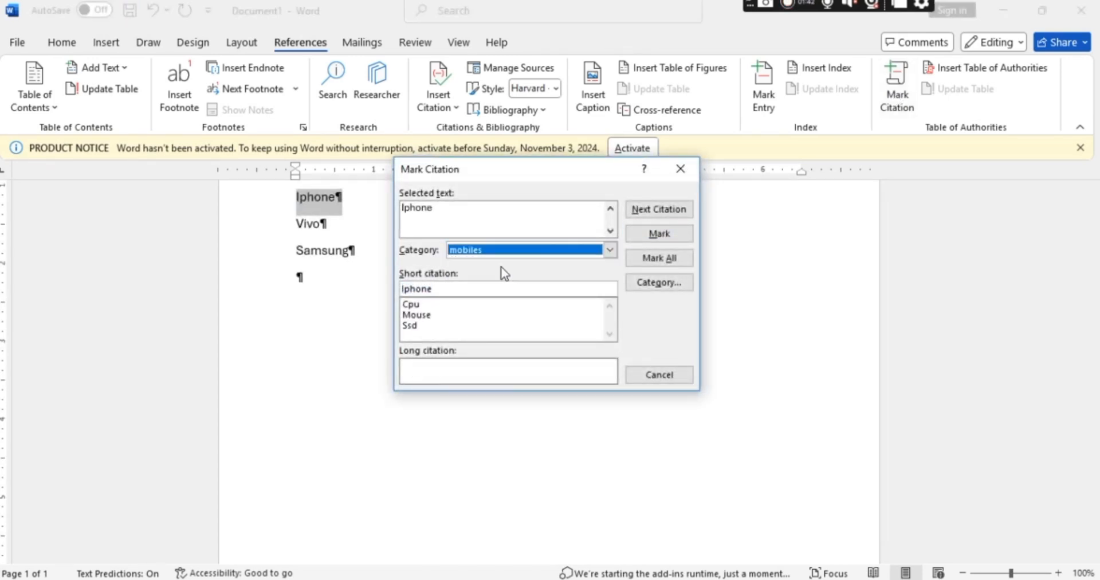
pyautogui.click(656, 237)
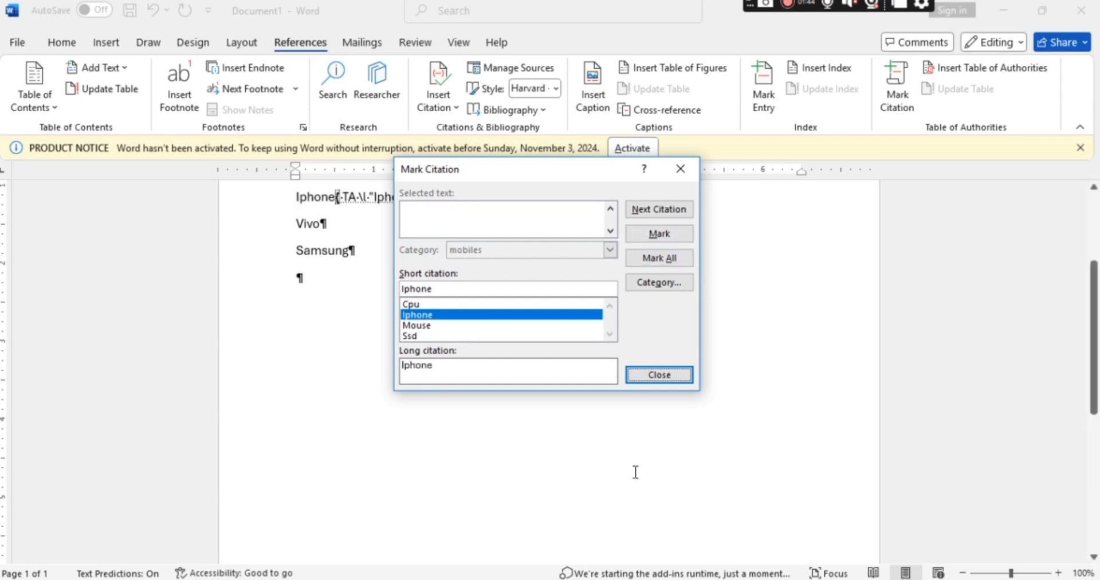
pyautogui.click(657, 374)
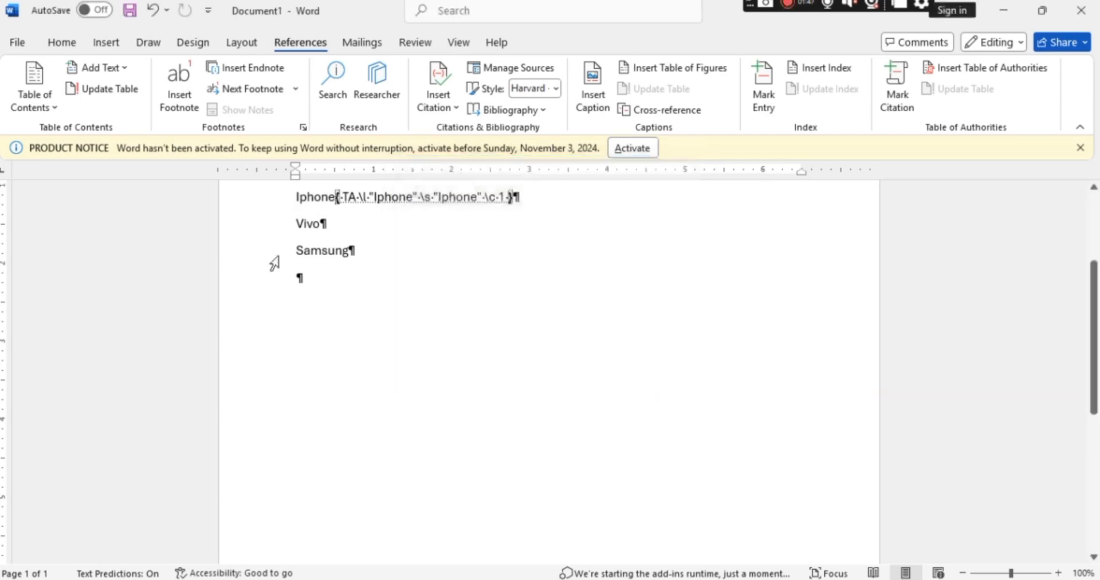
# Mark "Vivo" in the word list as a citation in the mobiles category.
pyautogui.tripleClick(322, 223)
pyautogui.click(897, 97)
pyautogui.click(661, 240)
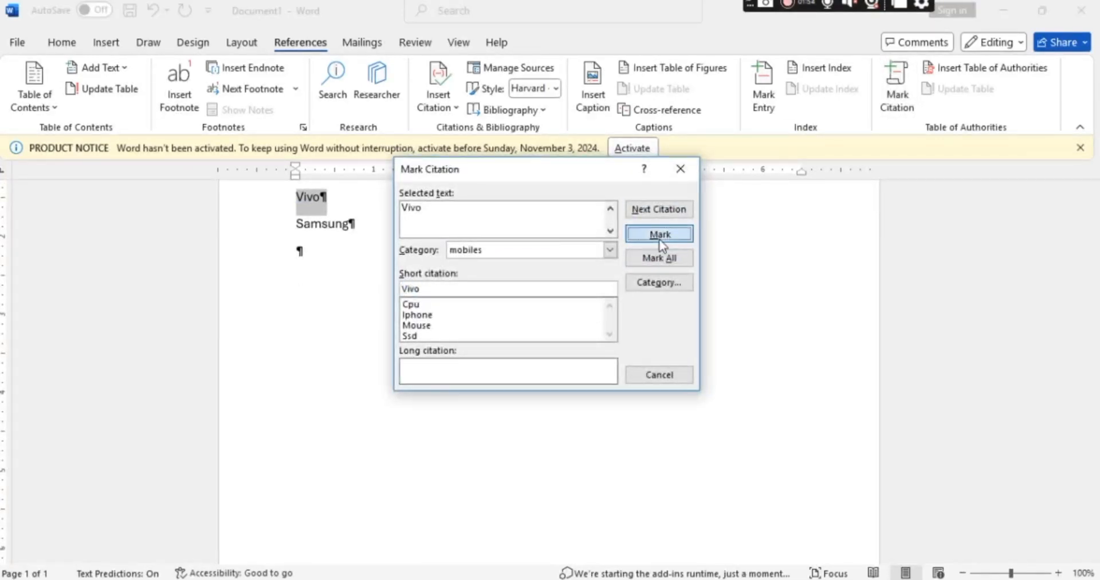
pyautogui.click(660, 375)
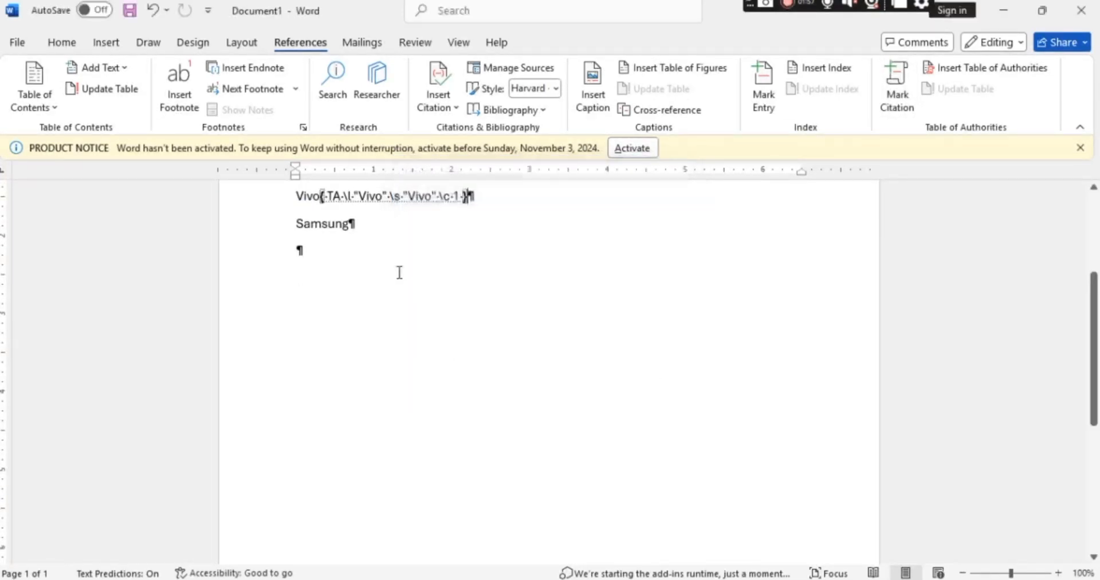
# Mark "Samsung" in the word list as a citation in the mobiles category.
pyautogui.moveTo(352, 227); pyautogui.dragTo(295, 224)
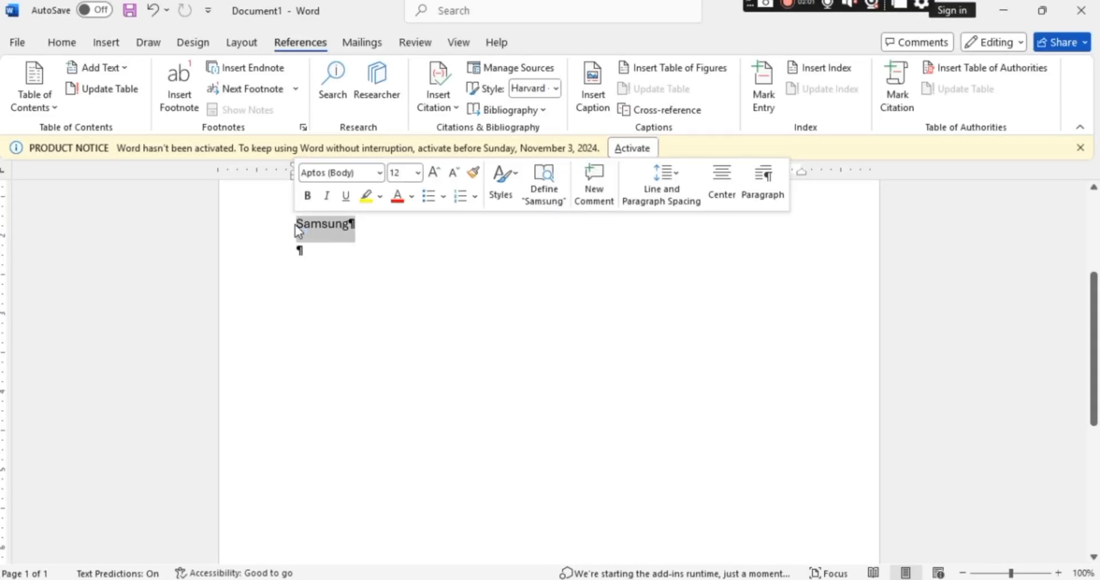
pyautogui.click(897, 86)
pyautogui.click(659, 233)
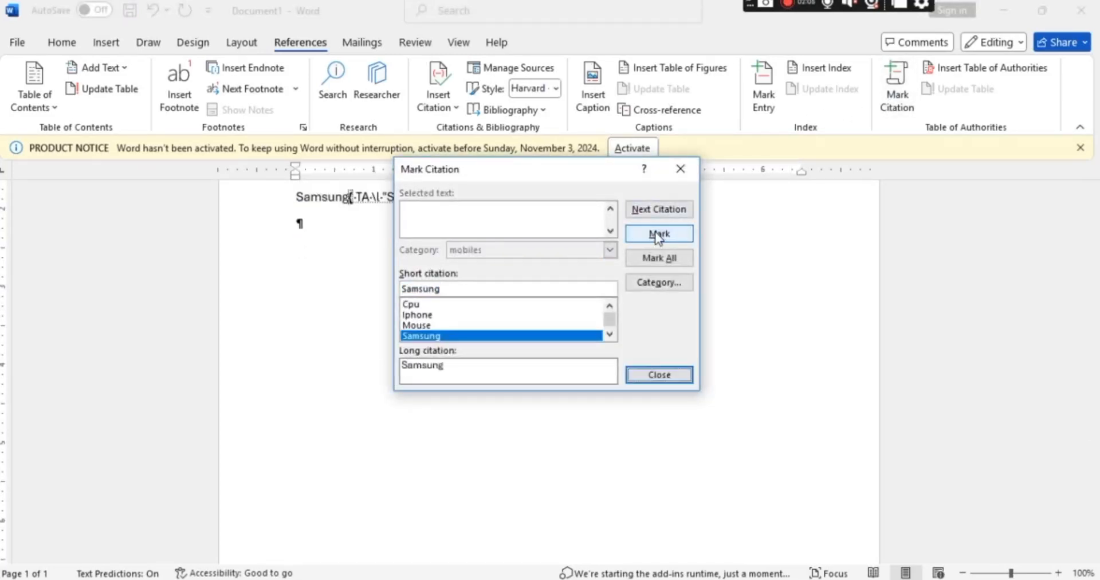
pyautogui.click(659, 375)
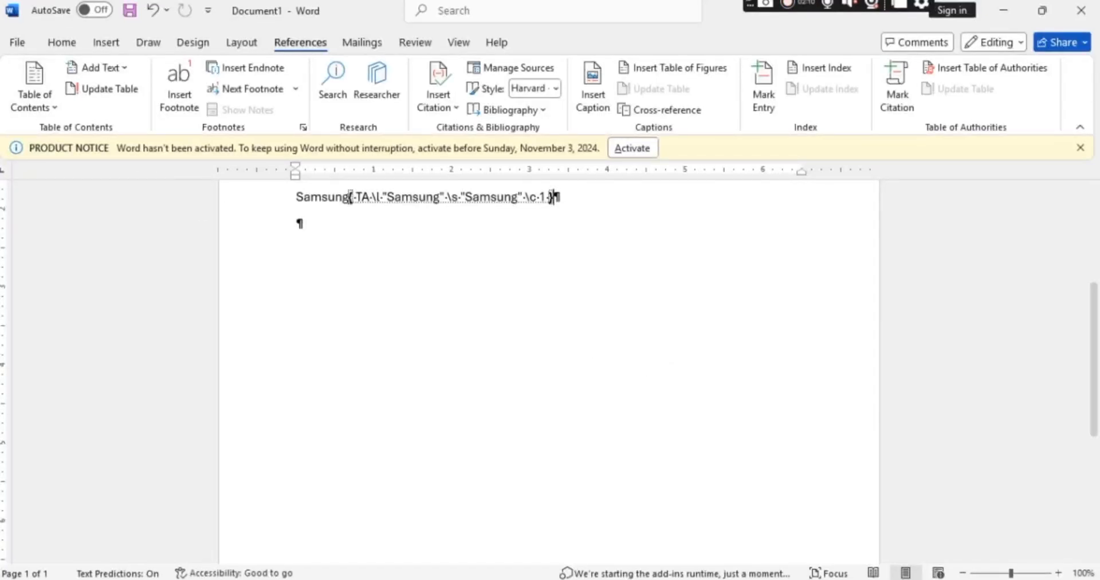
# Insert a page break after the "Samsung" entry at the end of the word list.
pyautogui.click(106, 42)
pyautogui.click(51, 110)
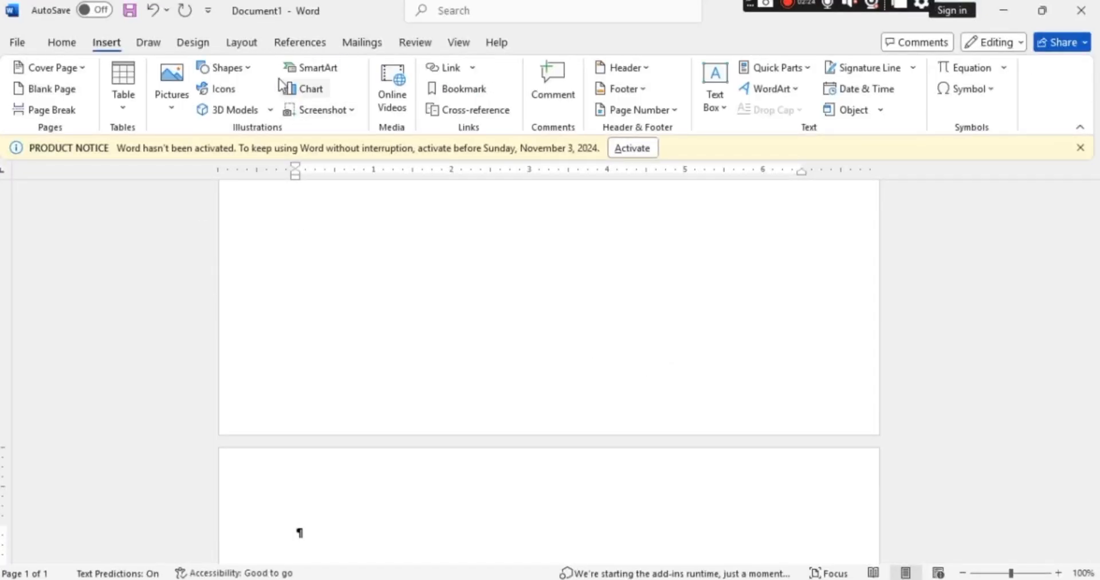
# Insert a table of authorities for all categories in the Distinctive format on the new page after the word list.
pyautogui.click(302, 45)
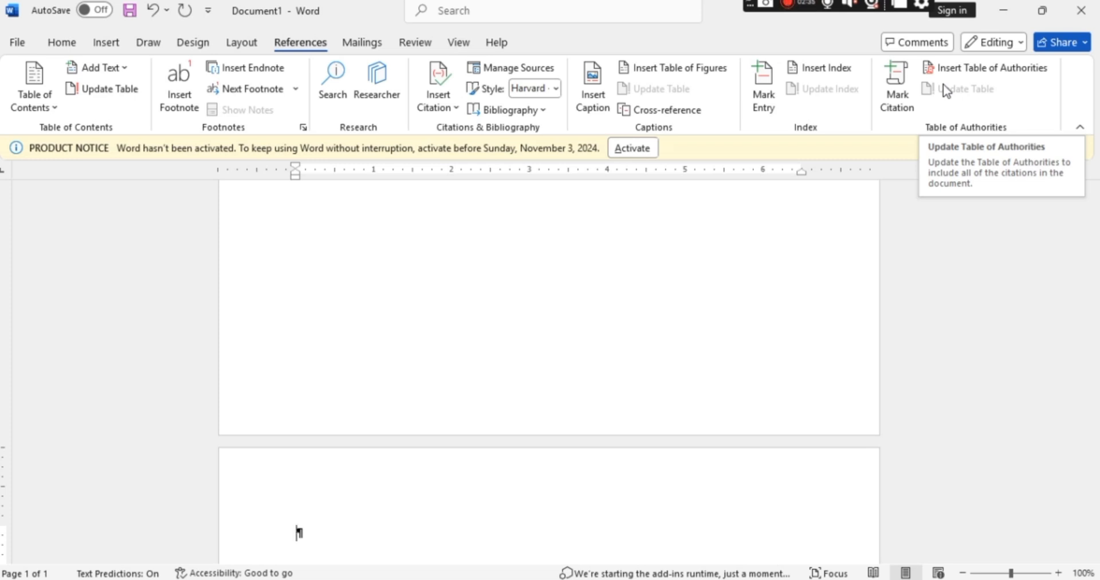
pyautogui.click(973, 71)
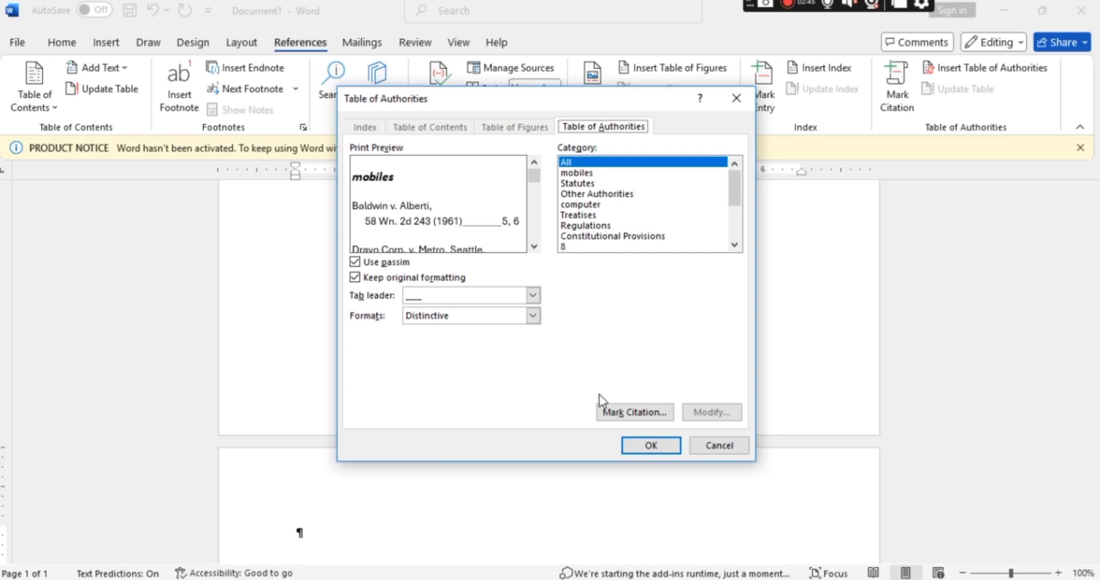
pyautogui.click(651, 446)
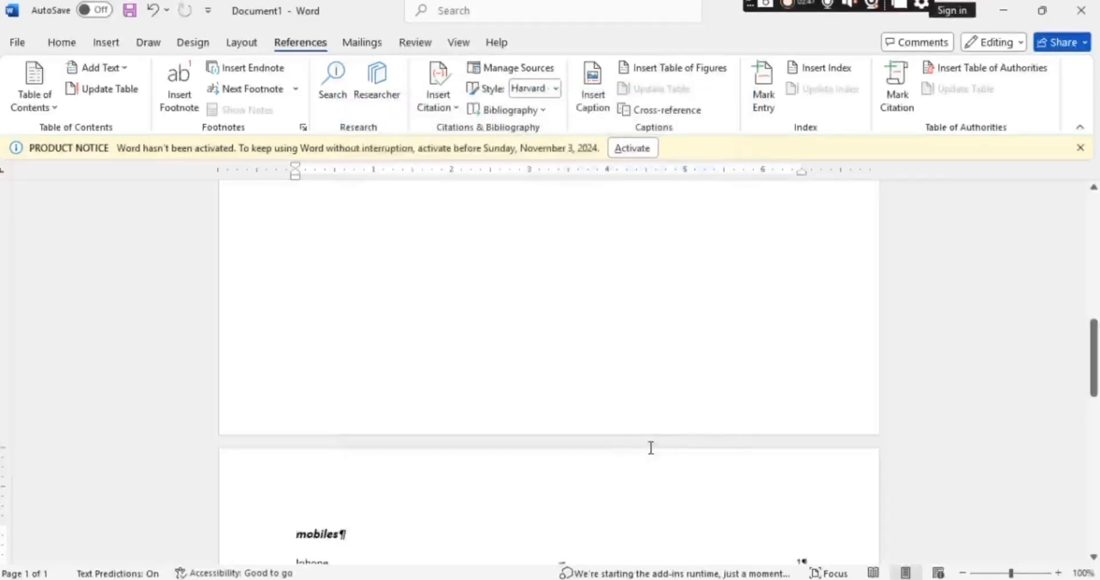
pyautogui.moveTo(1094, 356); pyautogui.dragTo(1094, 408)
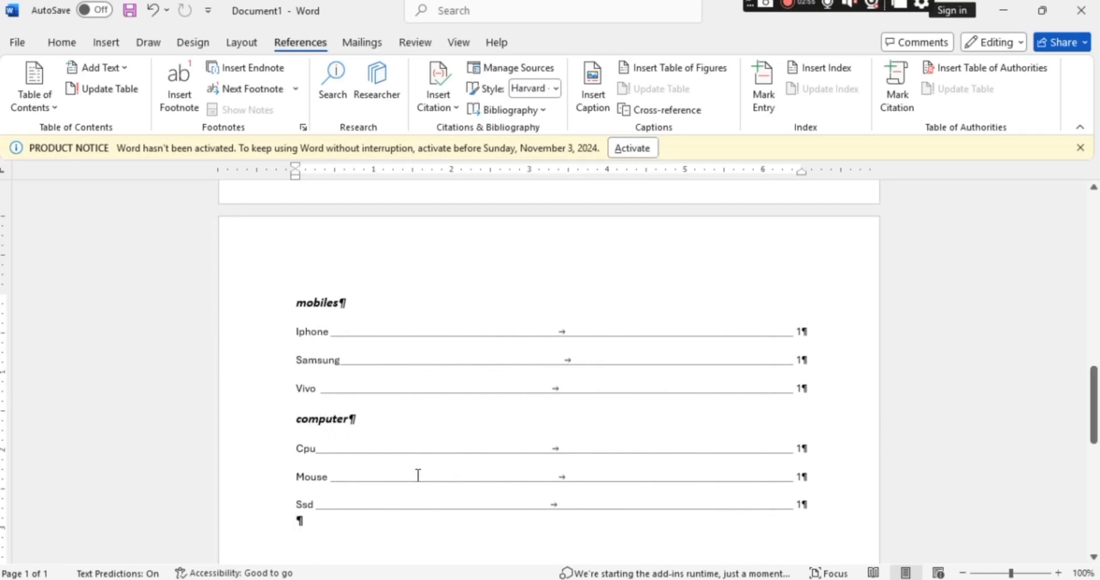
# Hide the paragraph marks and other formatting symbols in the document.
pyautogui.click(63, 44)
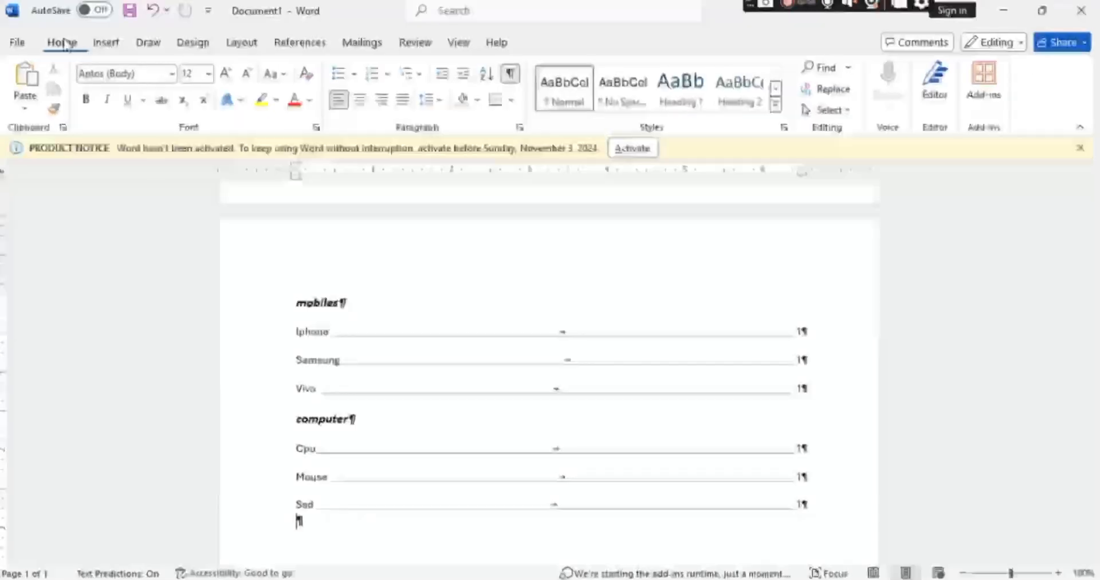
pyautogui.click(510, 74)
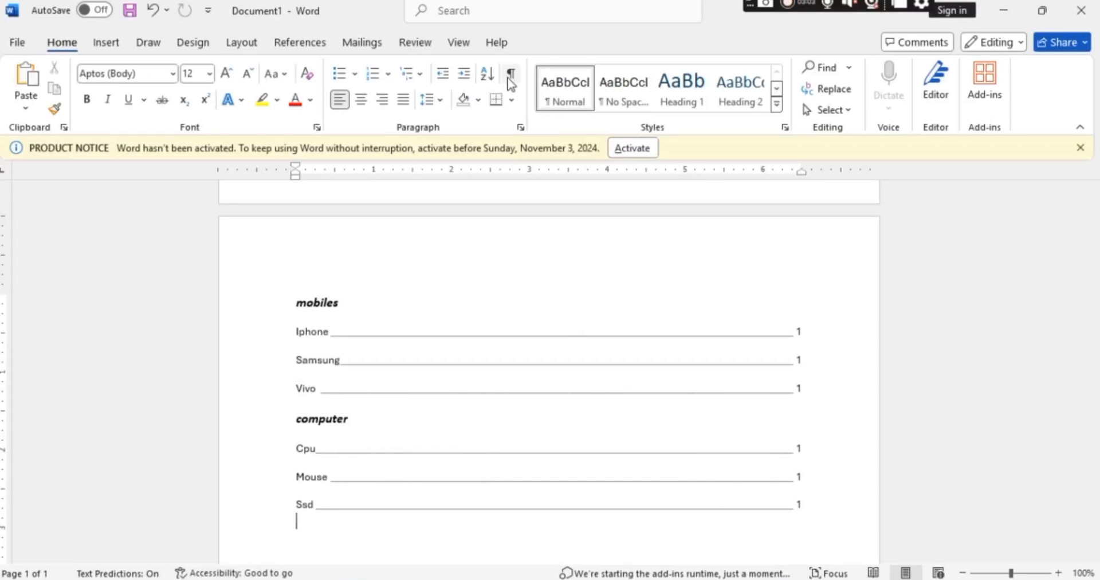
pyautogui.click(471, 259)
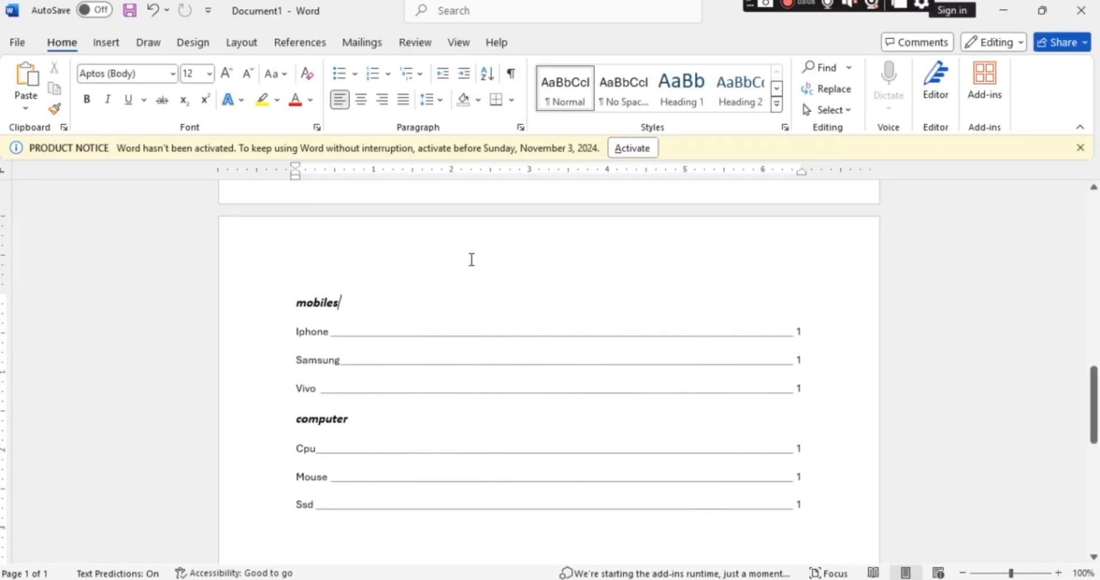